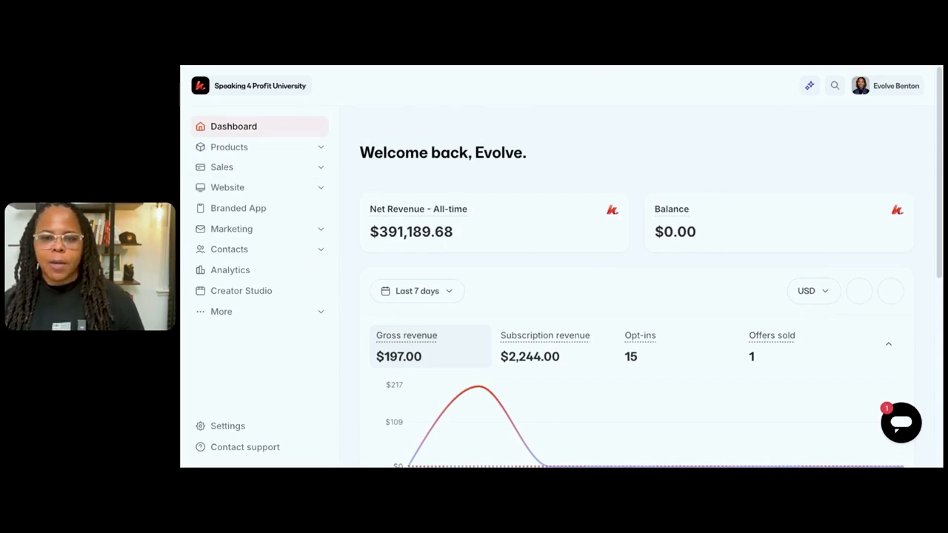
From All Products, start a new product with Course kept as the product type
click(244, 149)
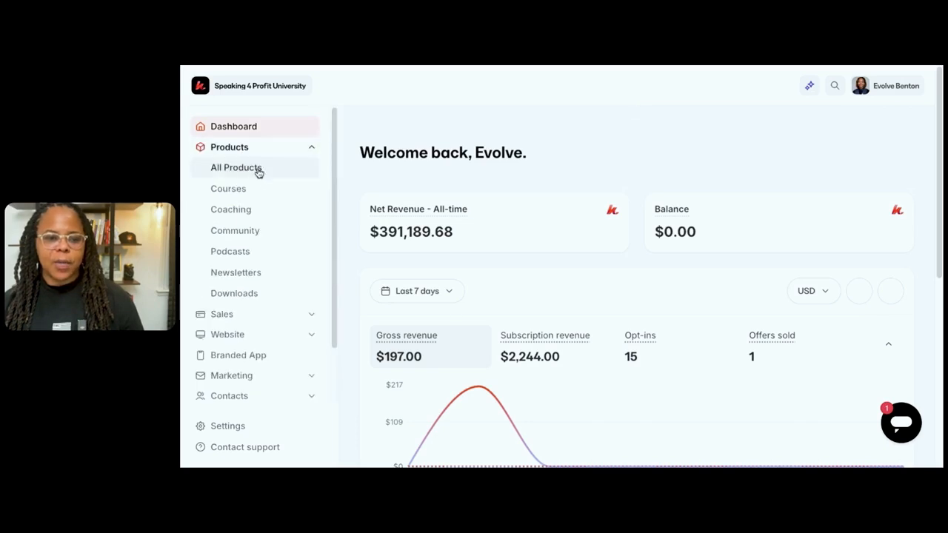
click(261, 170)
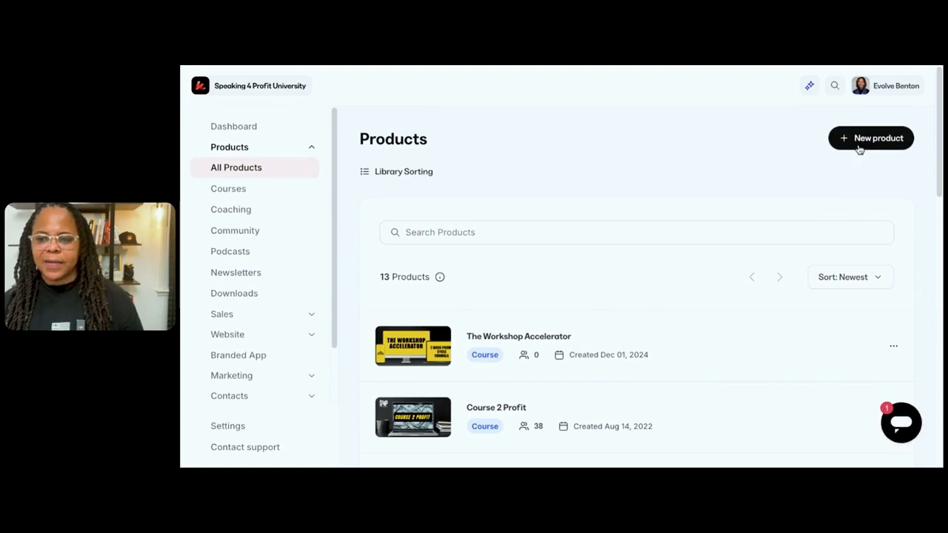
click(863, 145)
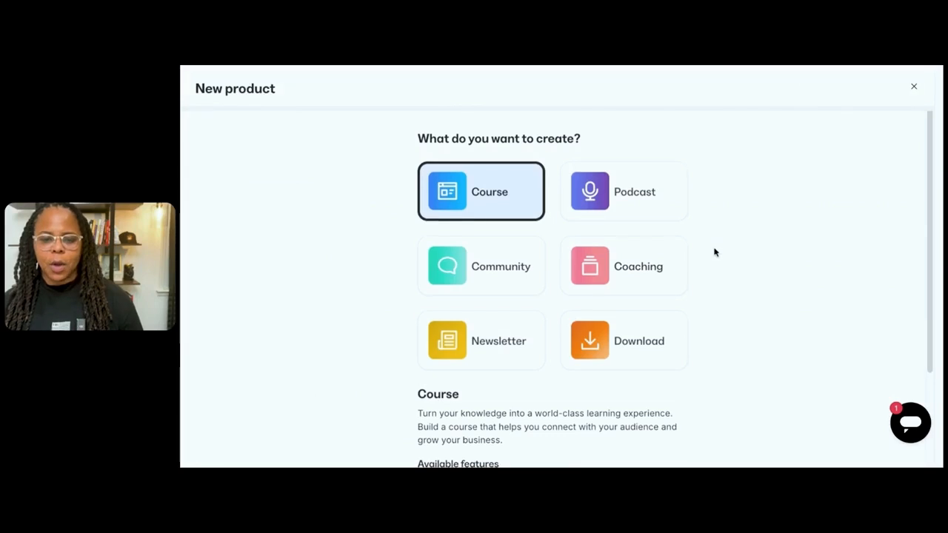
scroll(713, 249, down, 1)
scroll(511, 184, up, 1)
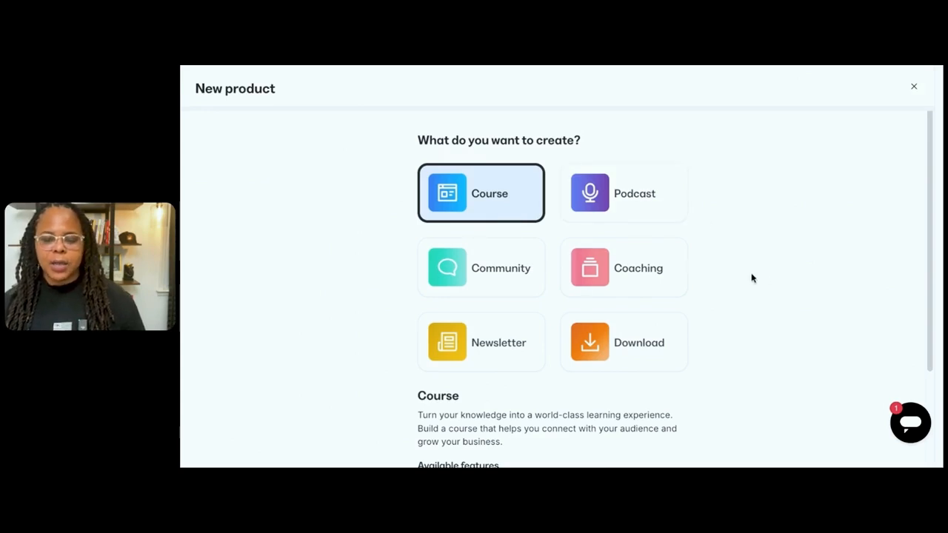
scroll(752, 278, down, 3)
scroll(624, 363, down, 1)
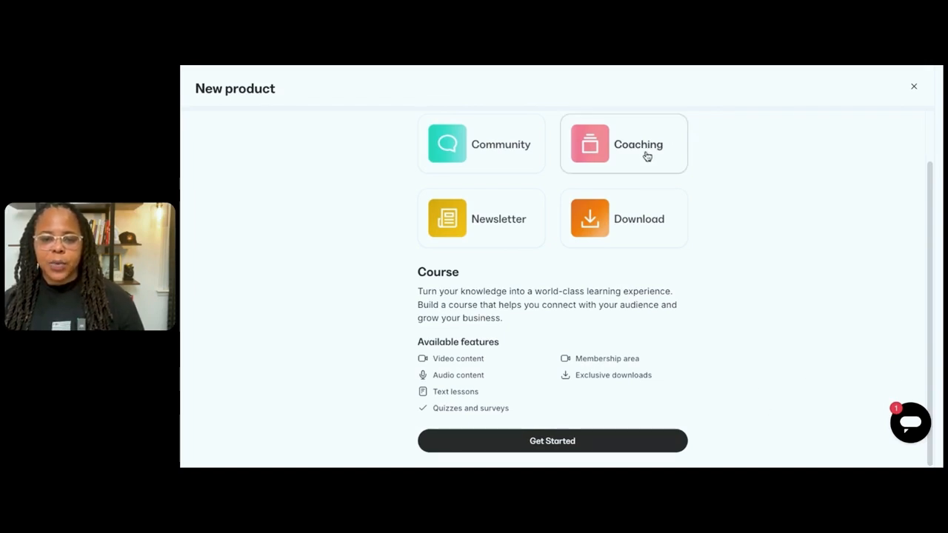
scroll(663, 194, up, 2)
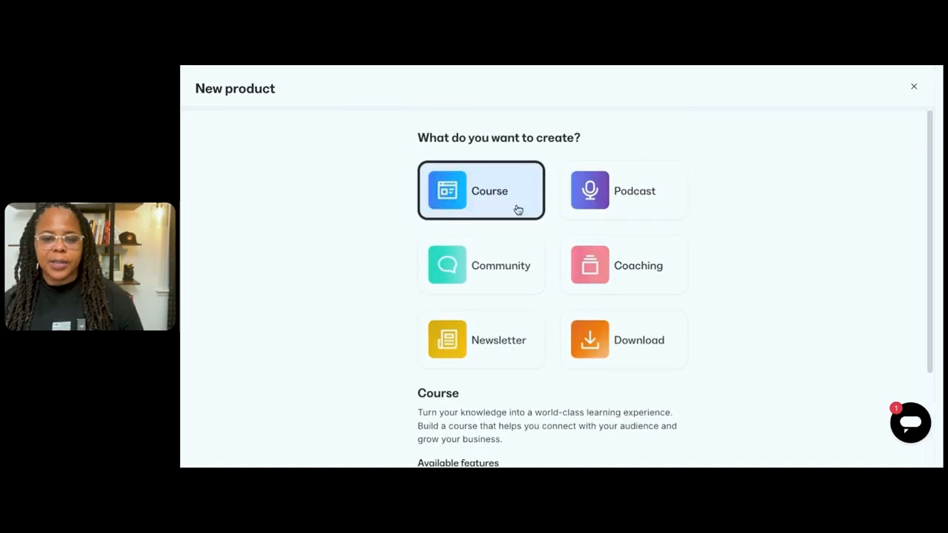
scroll(589, 278, down, 2)
Title the course 'Learn to play piano' and describe playing your favorite song in under 8 weeks
click(599, 447)
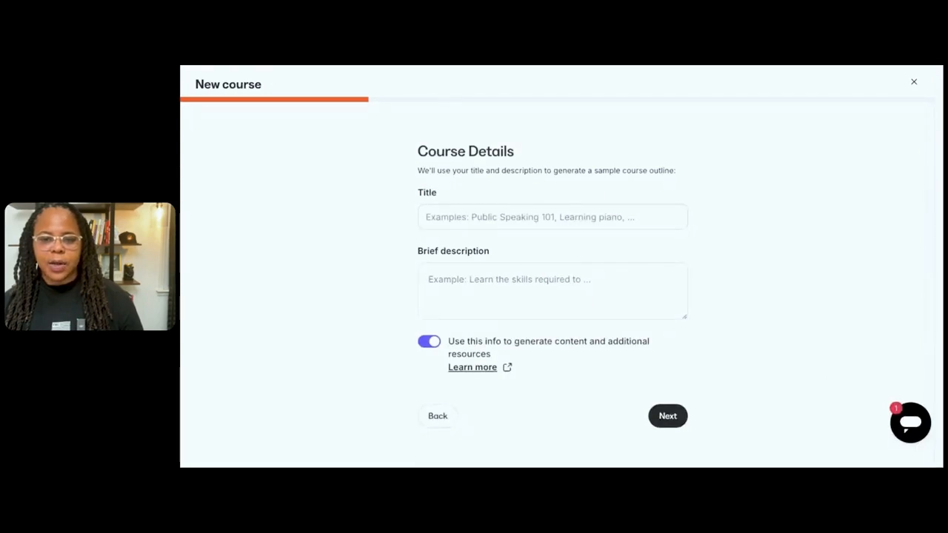
click(563, 219)
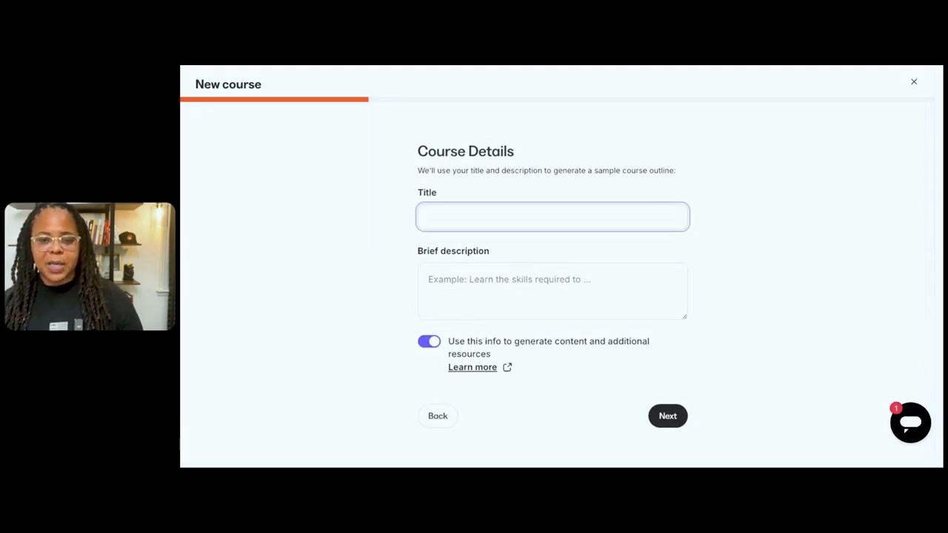
text(Learn )
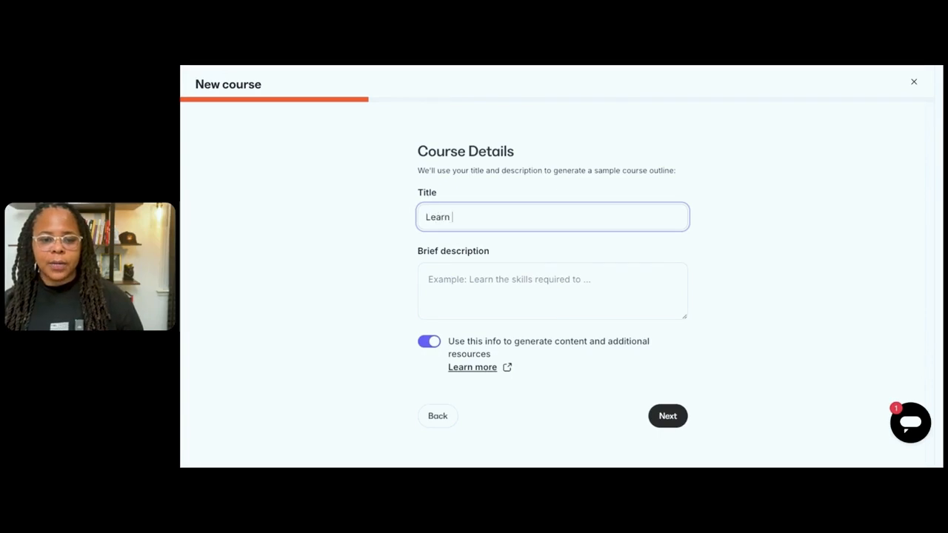
text(to play p)
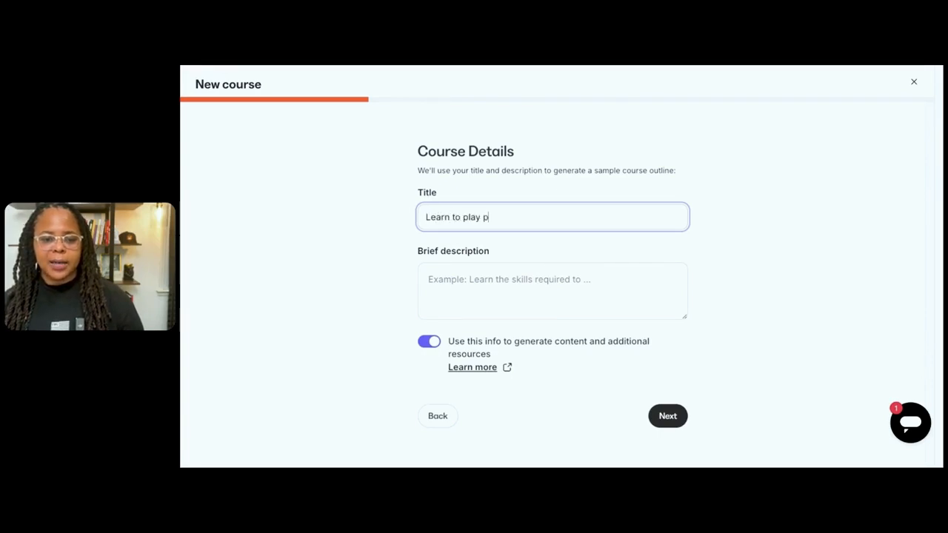
text(iano)
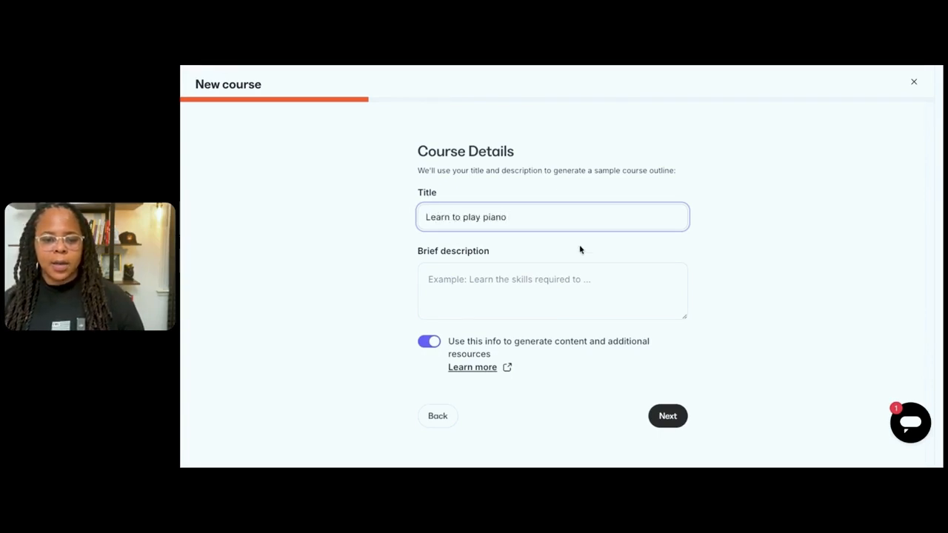
click(582, 280)
text(Lea)
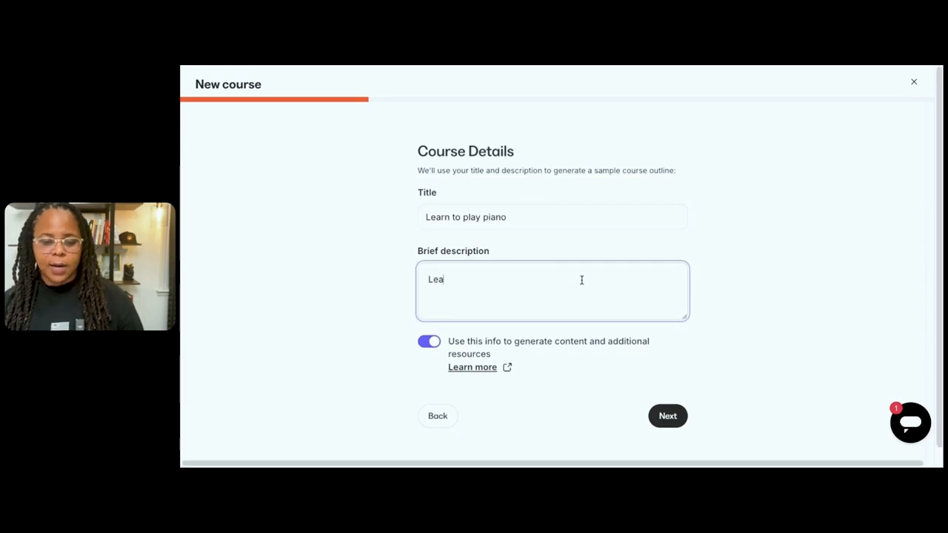
text(nr hon how to play your favorite song in less)
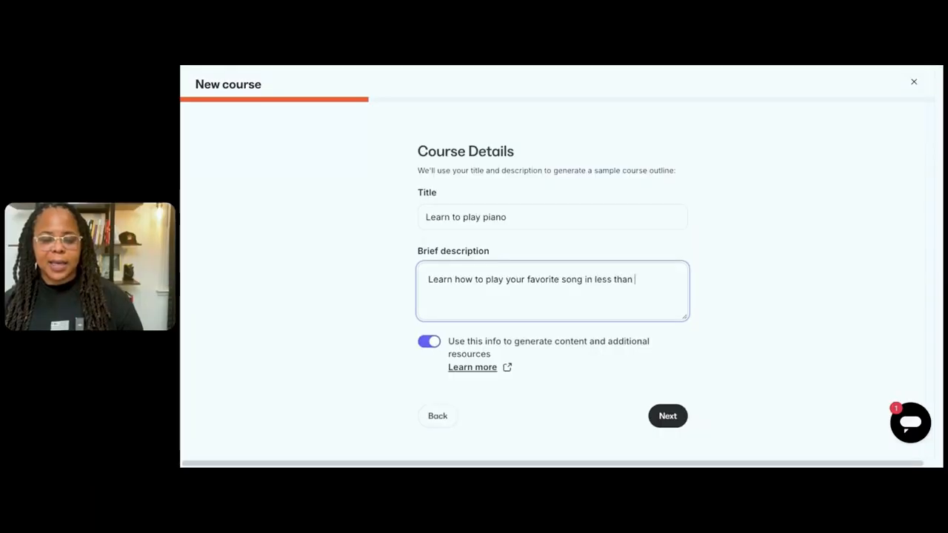
text( than)
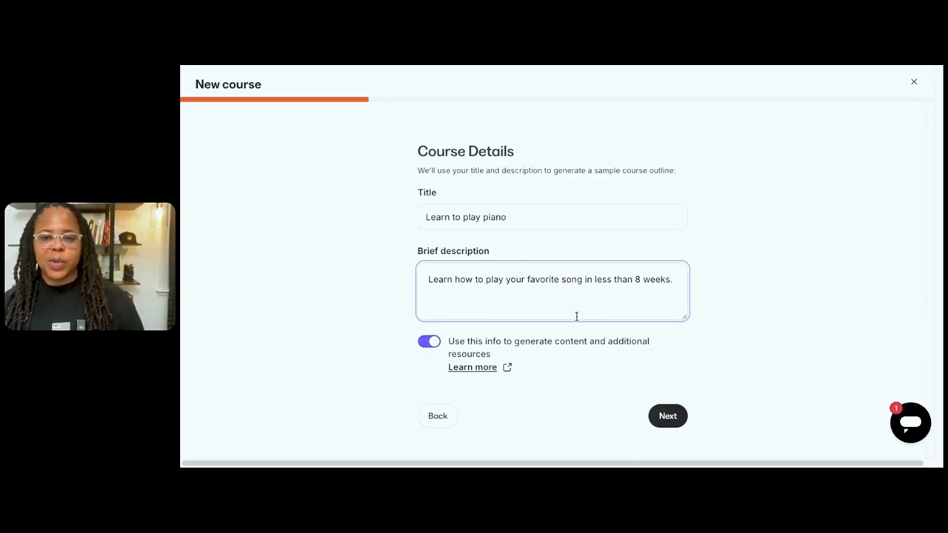
click(674, 418)
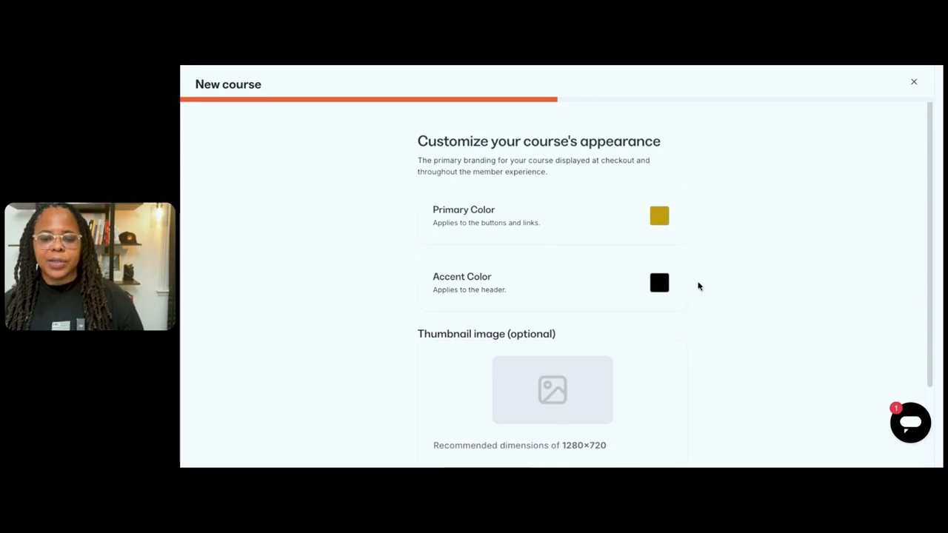
Zoom out to preview the course page, keeping gold primary and black accent colours with no thumbnail
scroll(699, 287, down, 3)
scroll(504, 378, up, 3)
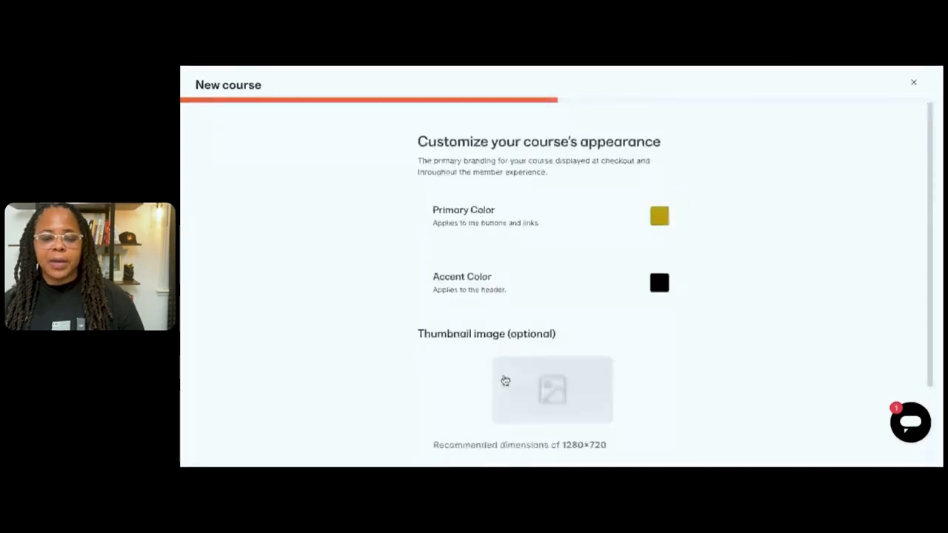
scroll(511, 371, down, 3)
scroll(518, 387, up, 3)
scroll(522, 384, down, 3)
scroll(510, 388, up, 3)
scroll(563, 392, down, 3)
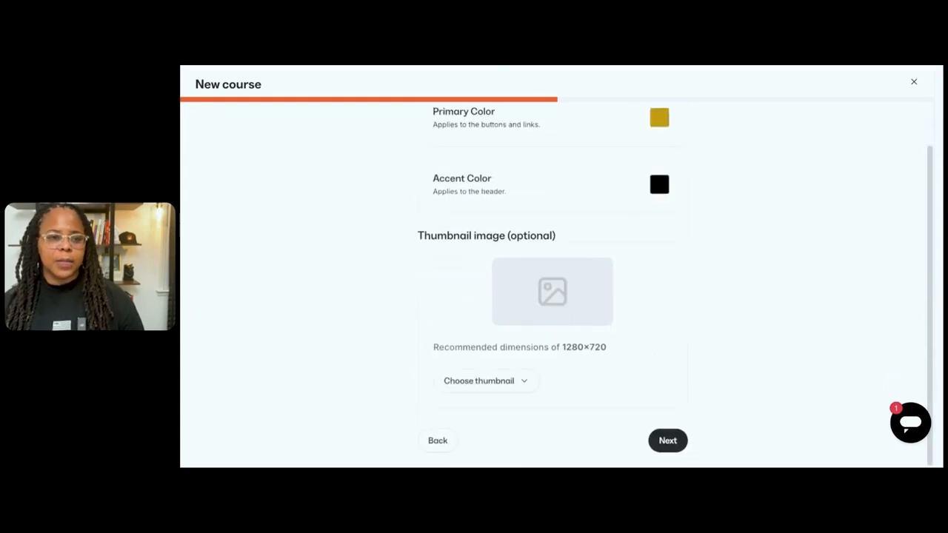
key(super+minus)
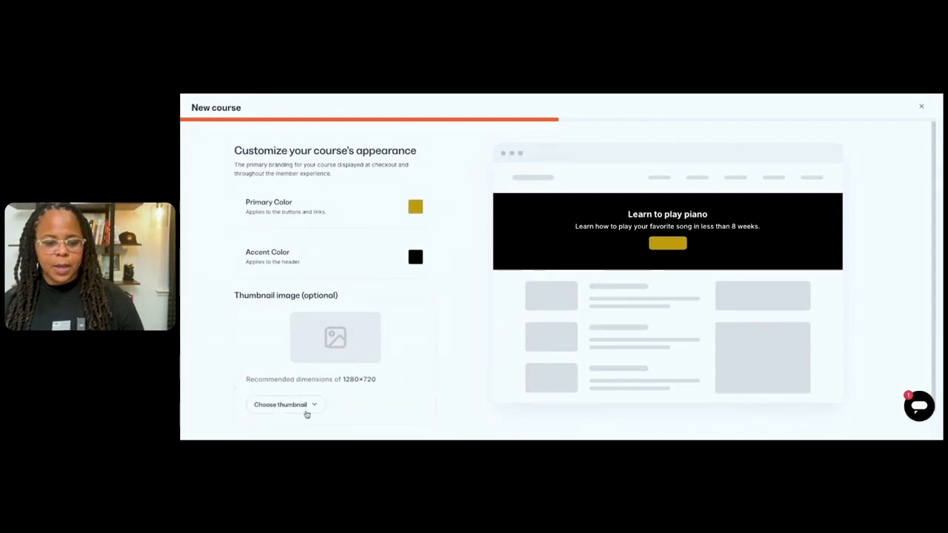
scroll(325, 297, down, 1)
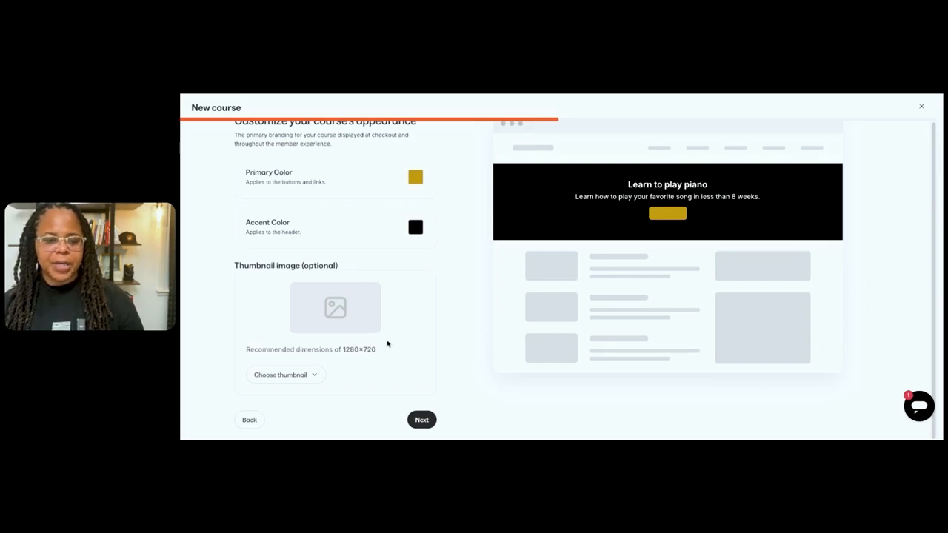
click(422, 420)
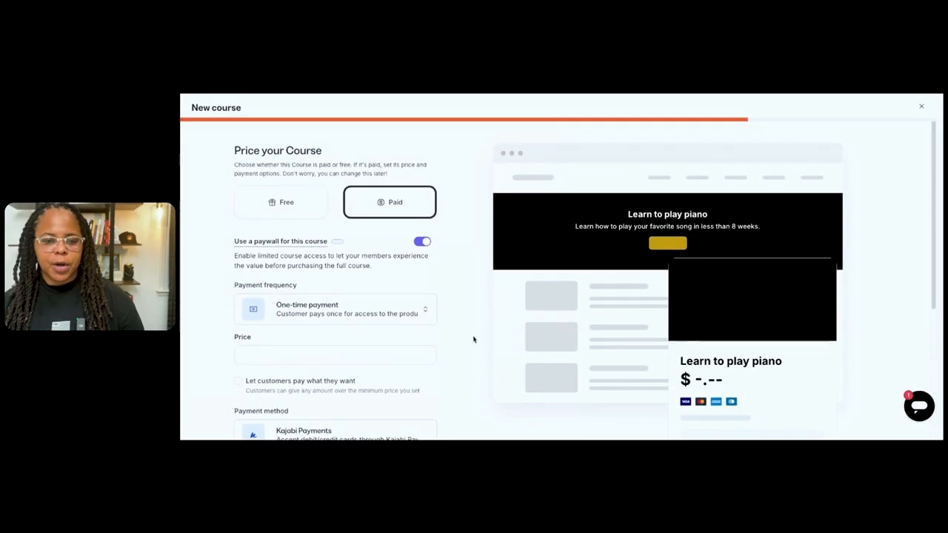
Enter 500 as the course price
scroll(460, 300, down, 1)
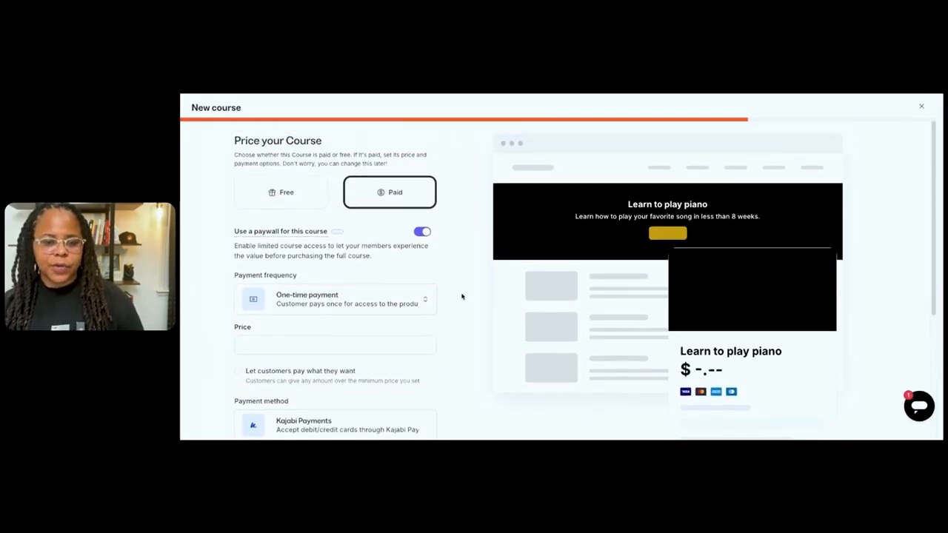
scroll(462, 296, up, 1)
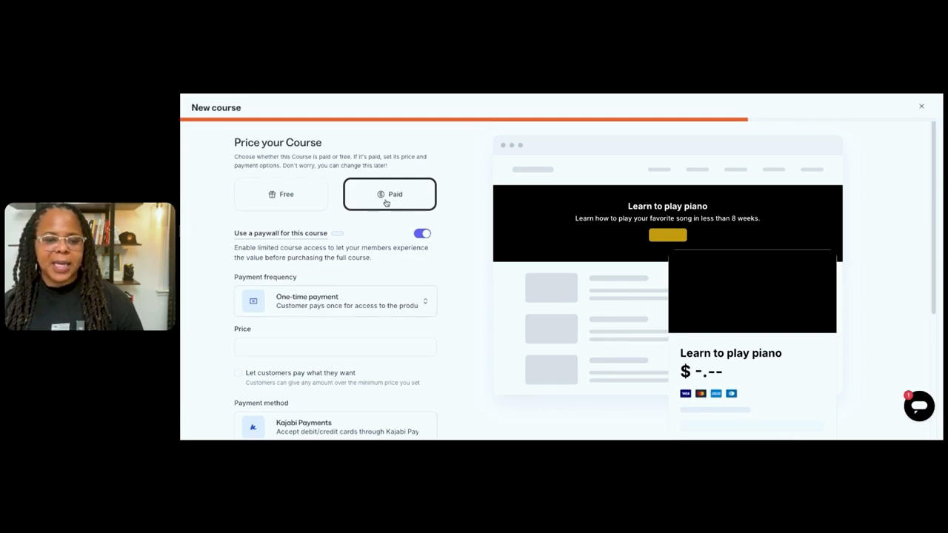
scroll(381, 300, down, 1)
click(369, 297)
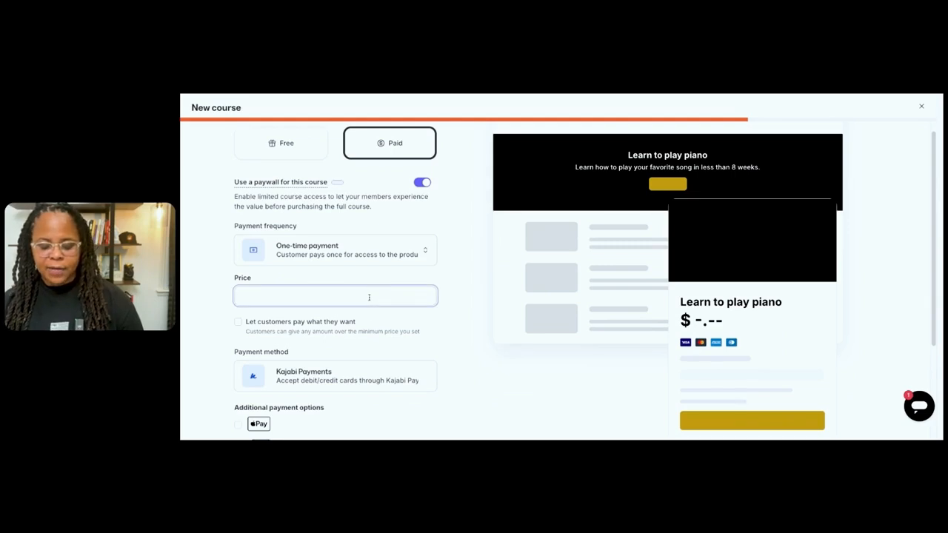
text(500)
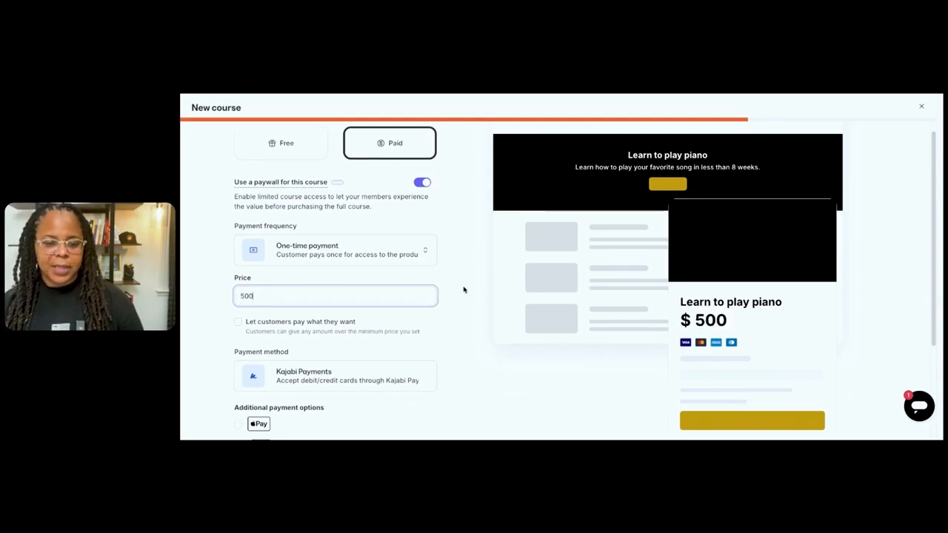
click(460, 288)
scroll(445, 314, down, 2)
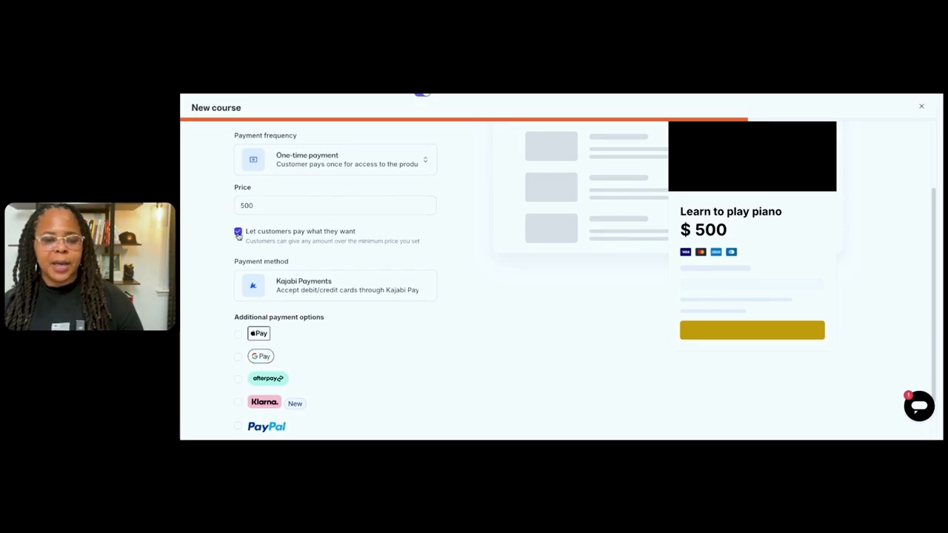
Turn off pay-what-you-want pricing and keep one-time payment as the frequency
click(238, 232)
scroll(286, 245, up, 2)
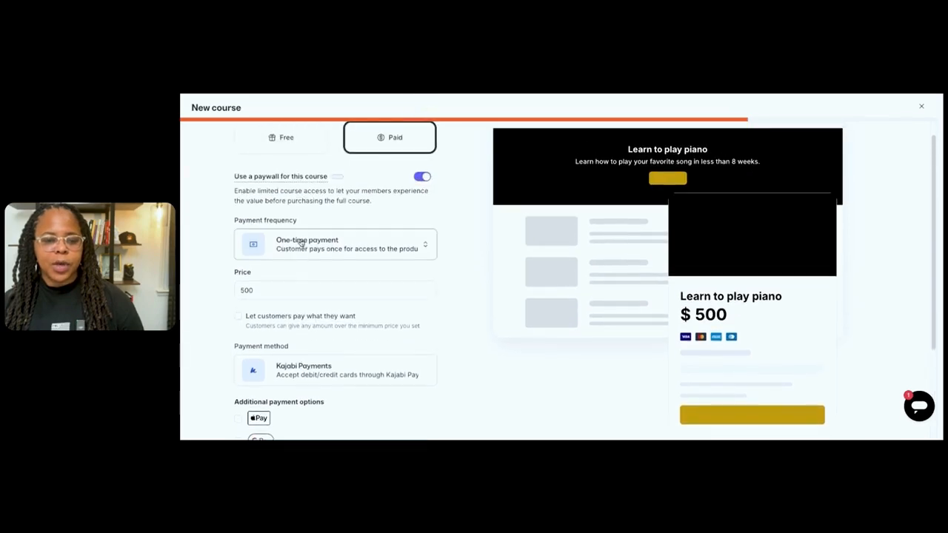
click(425, 248)
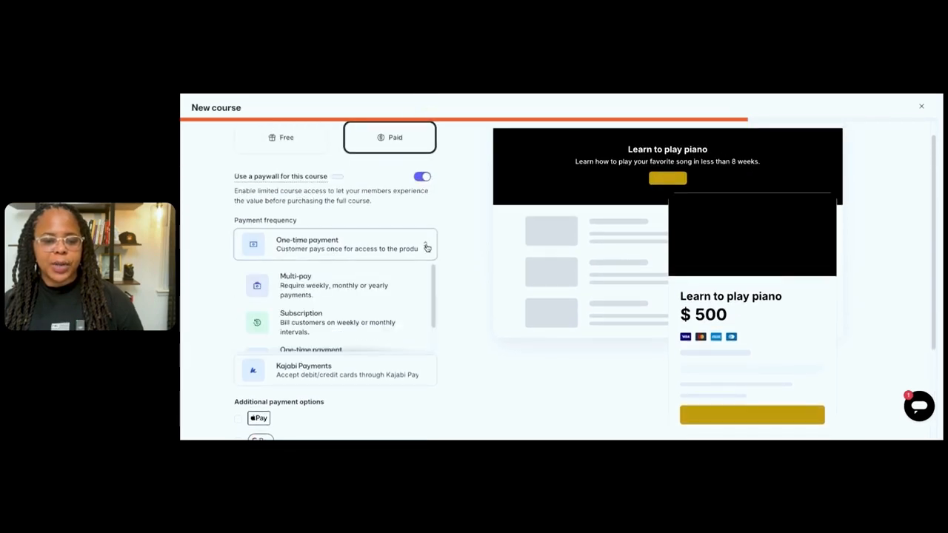
click(422, 253)
scroll(424, 256, up, 1)
click(425, 252)
click(423, 253)
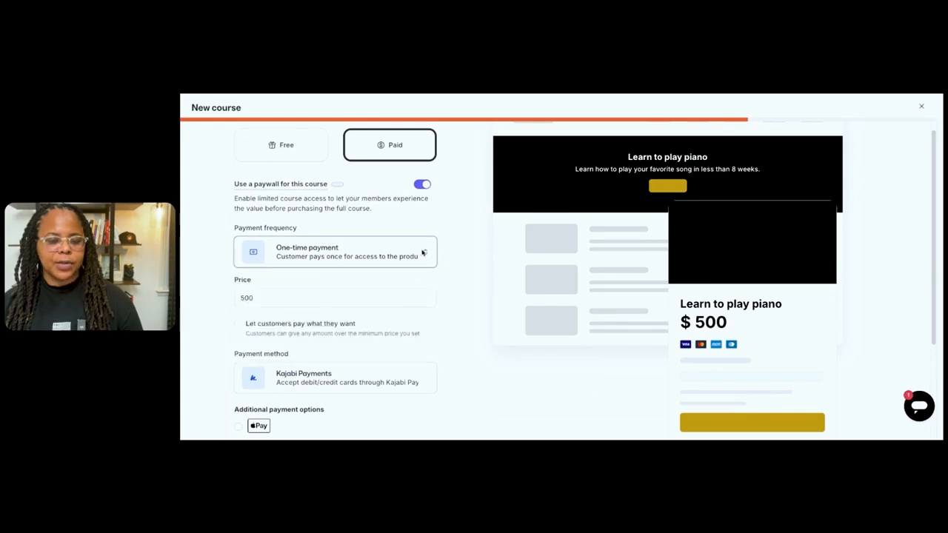
scroll(423, 253, down, 5)
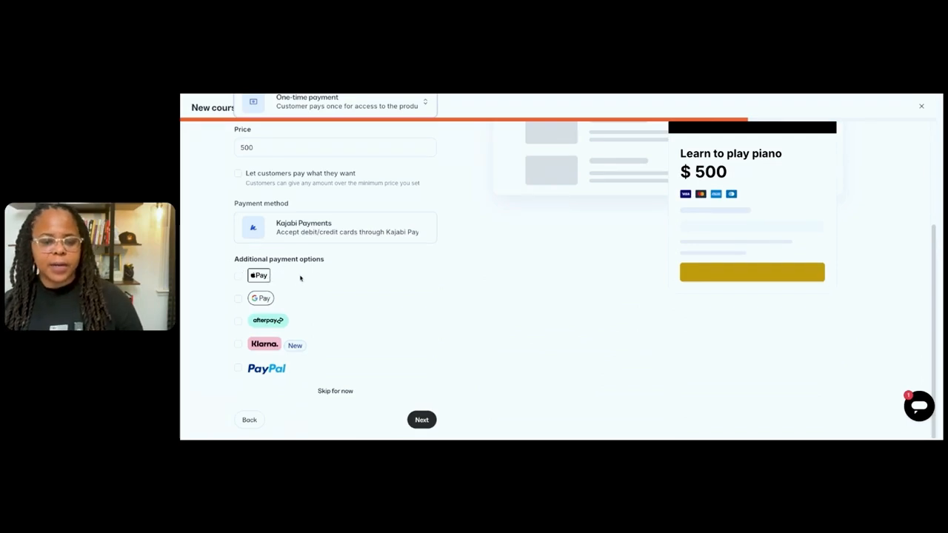
Accept Apple Pay, Google Pay, Afterpay, Klarna and PayPal at checkout
click(239, 278)
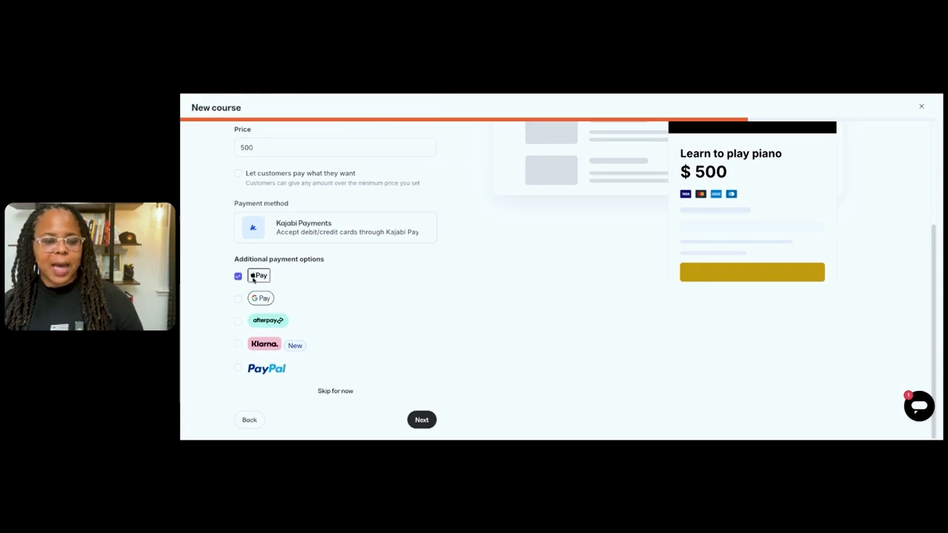
click(238, 320)
click(238, 344)
click(238, 368)
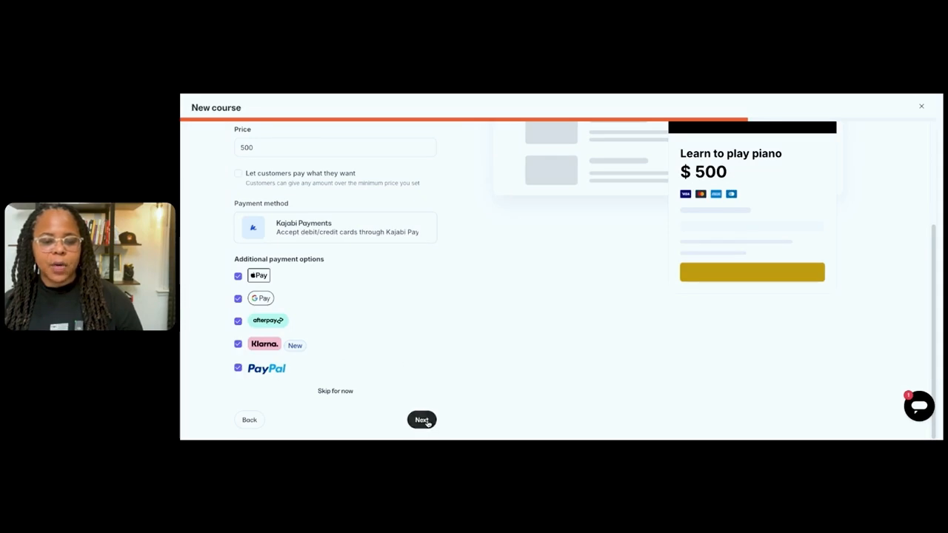
scroll(427, 351, up, 1)
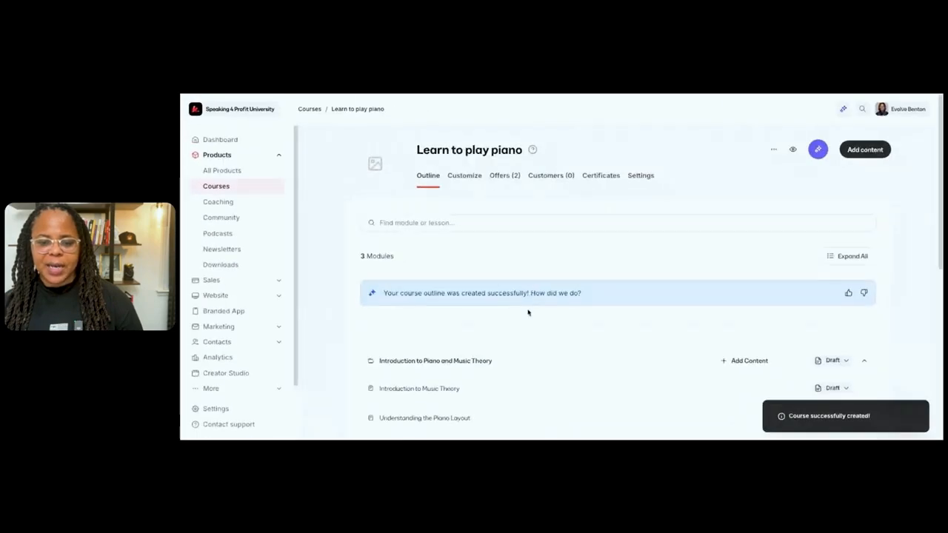
Scroll through the new outline's three draft modules and the paywall after module one
scroll(529, 311, down, 1)
scroll(529, 312, down, 1)
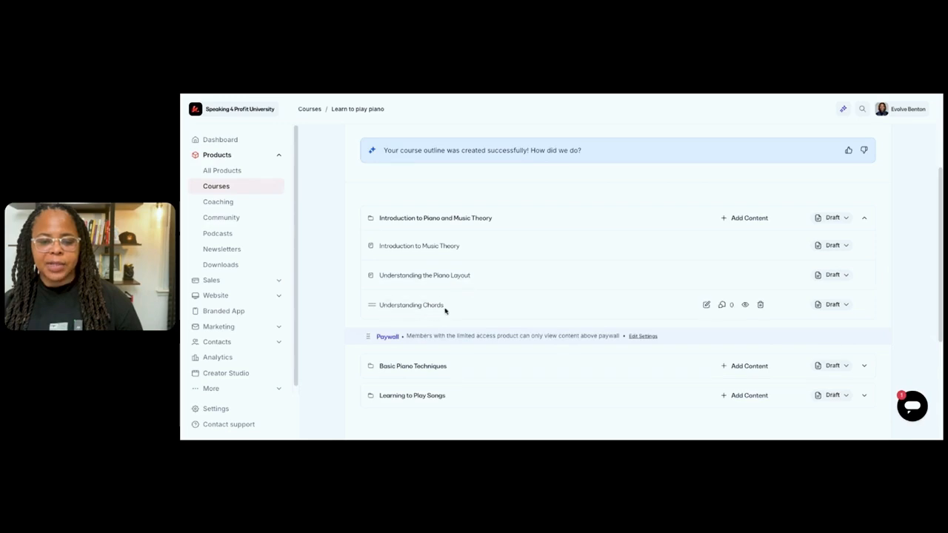
scroll(447, 328, down, 2)
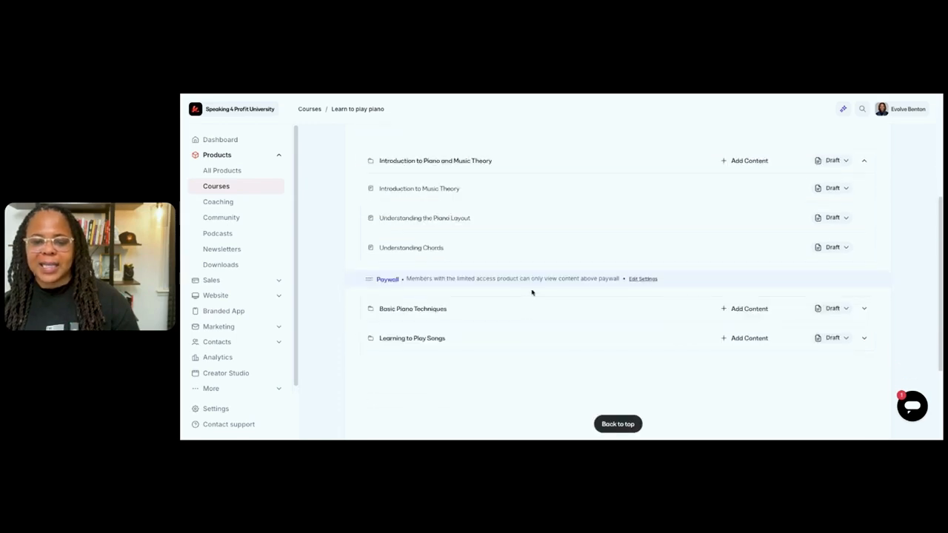
scroll(532, 293, up, 3)
scroll(504, 307, down, 2)
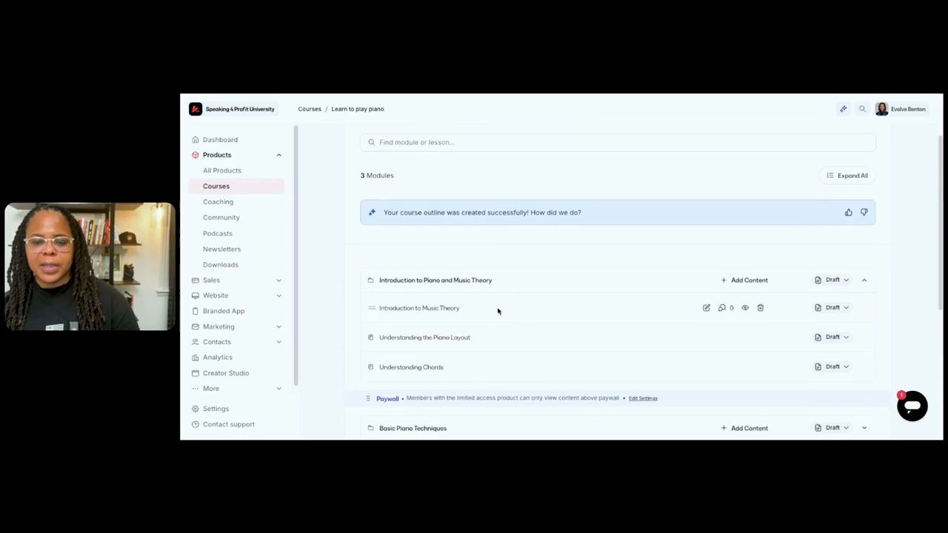
scroll(493, 319, down, 3)
scroll(494, 319, up, 4)
scroll(496, 320, up, 1)
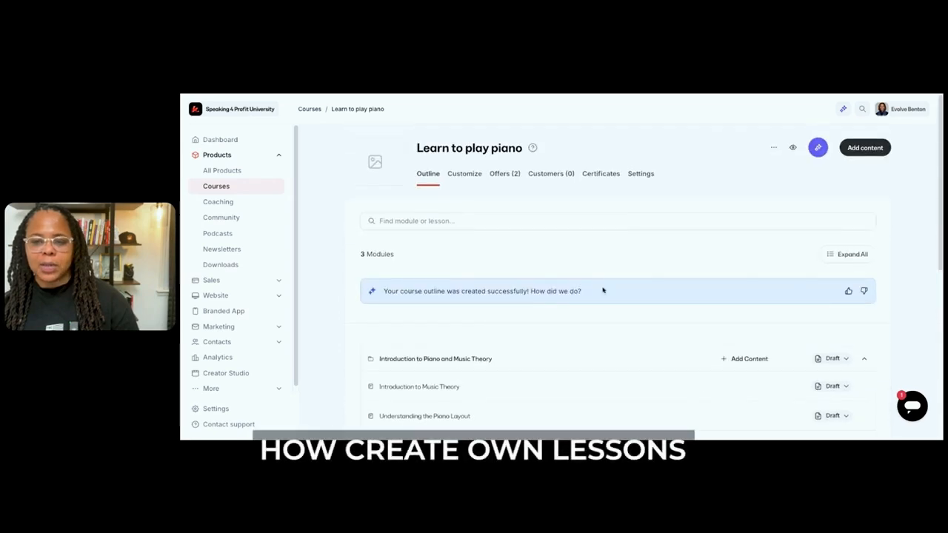
scroll(559, 253, down, 1)
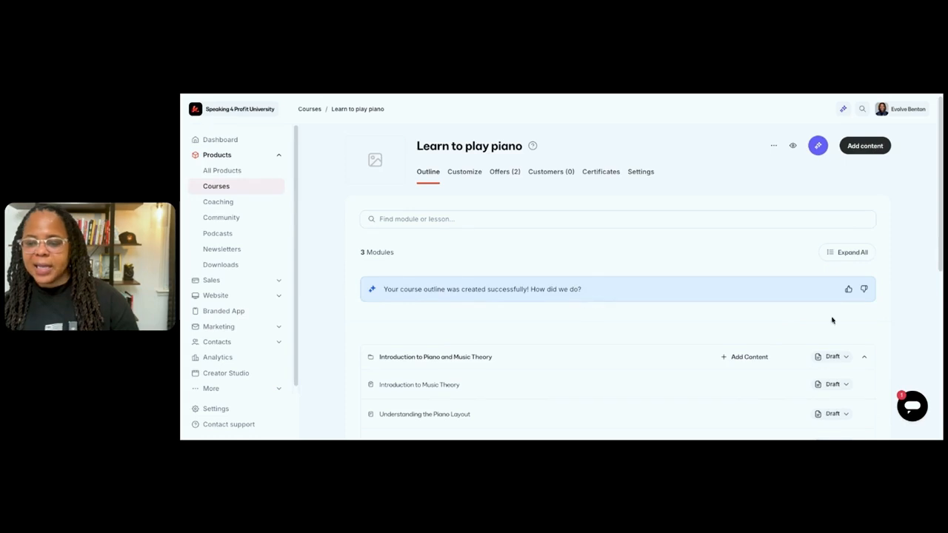
Give the generated outline a thumbs-up and add a module titled 'How to play Christmas Music'
click(849, 290)
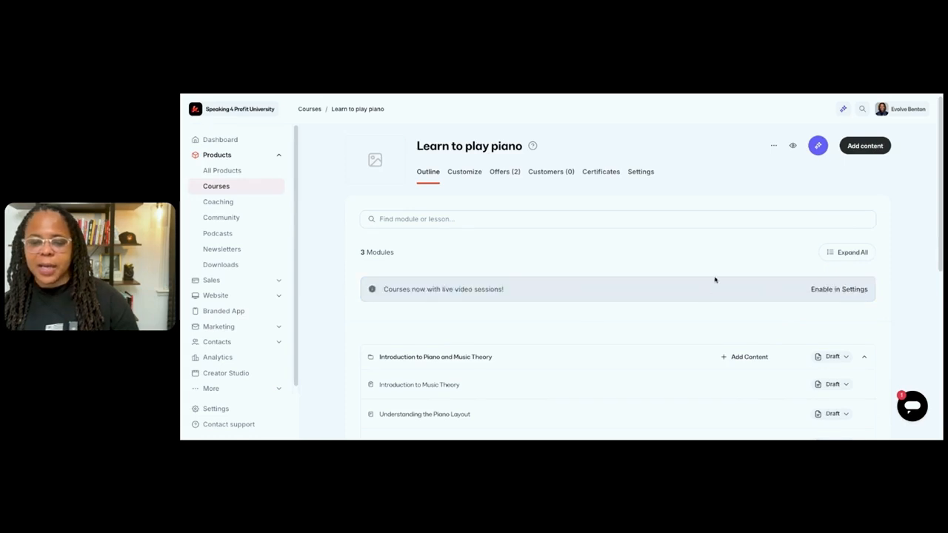
click(866, 147)
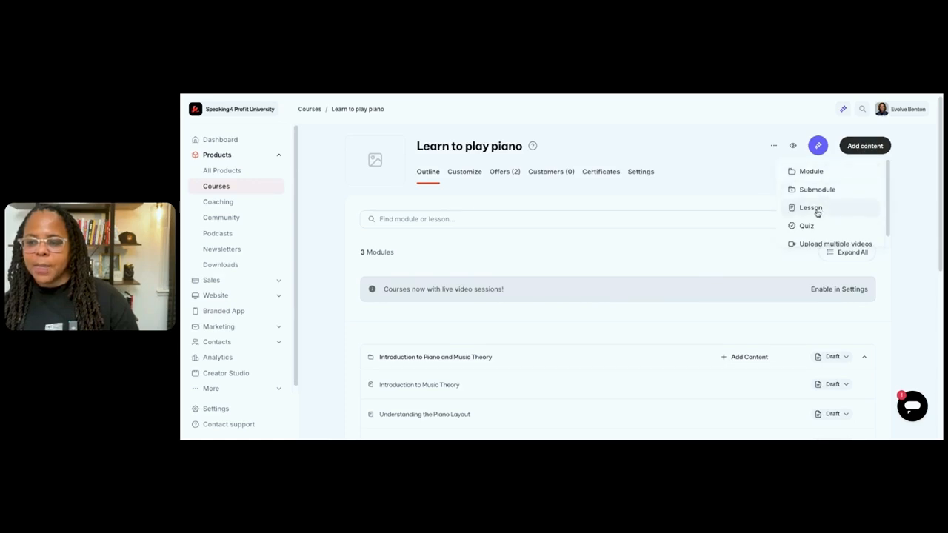
scroll(818, 231, down, 1)
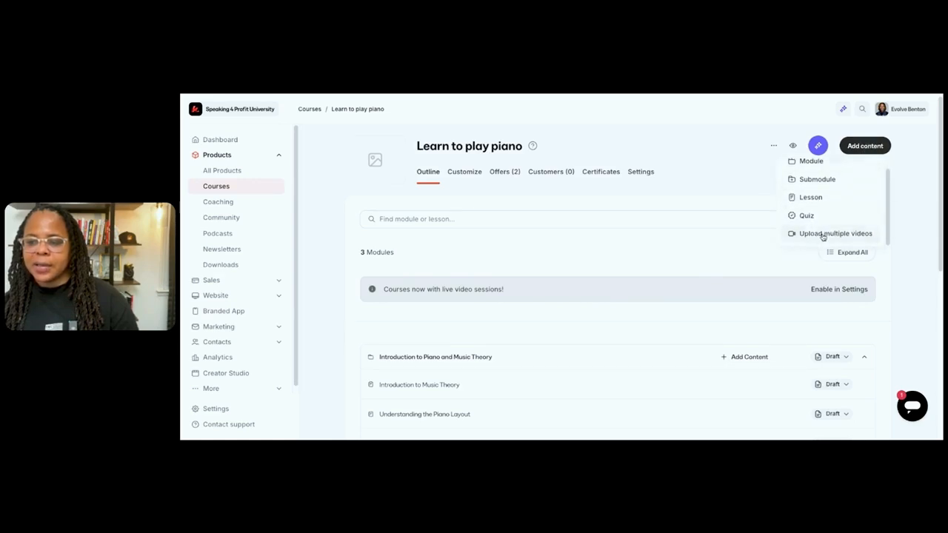
scroll(826, 236, up, 1)
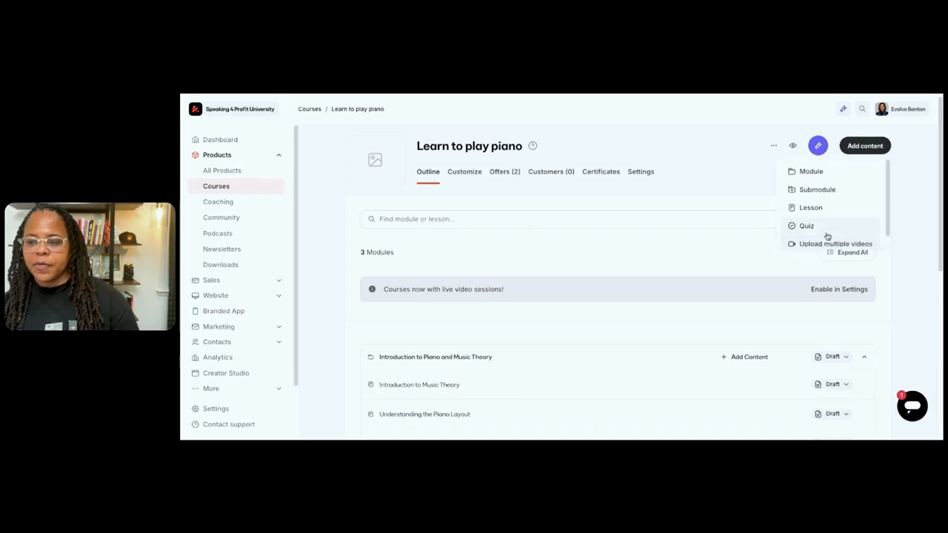
click(812, 172)
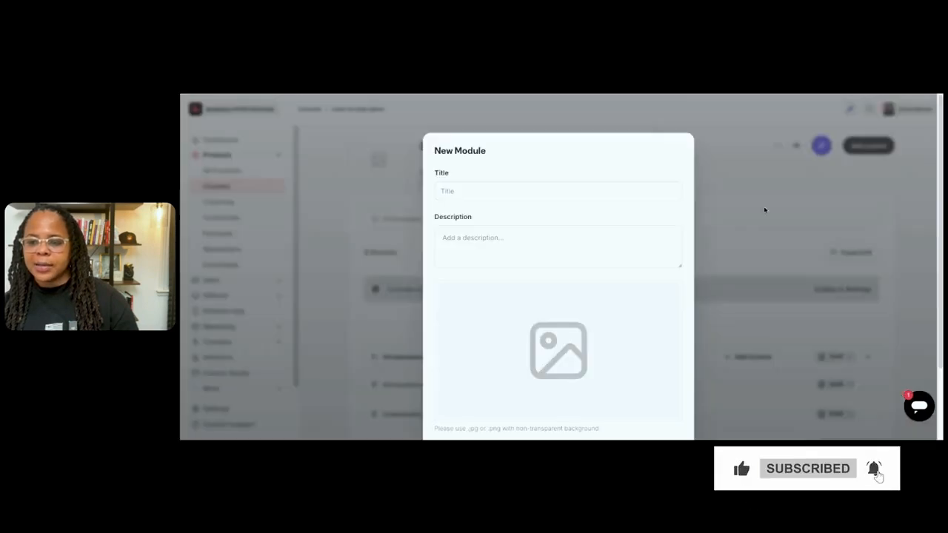
click(509, 195)
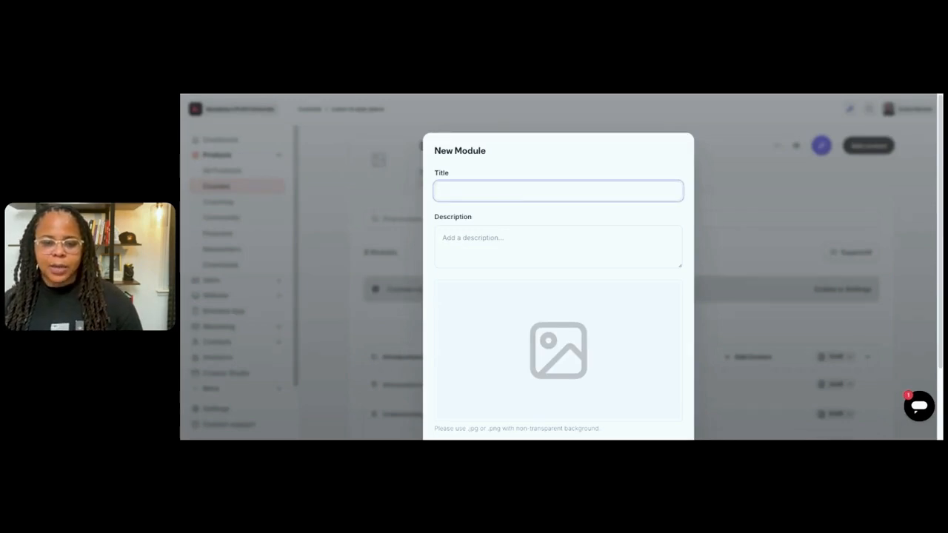
text(How ot pla)
key(BackSpace)
key(BackSpace)
key(BackSpace)
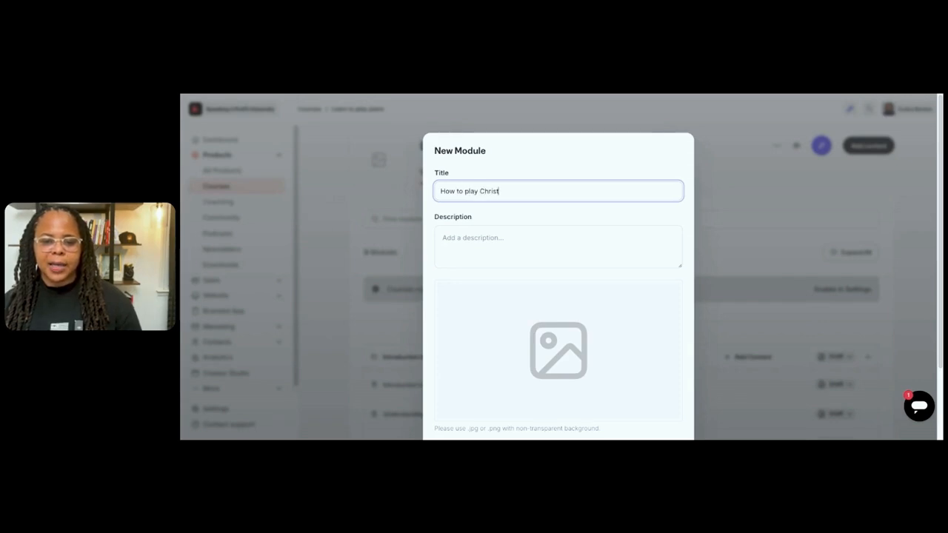
text(mas Music)
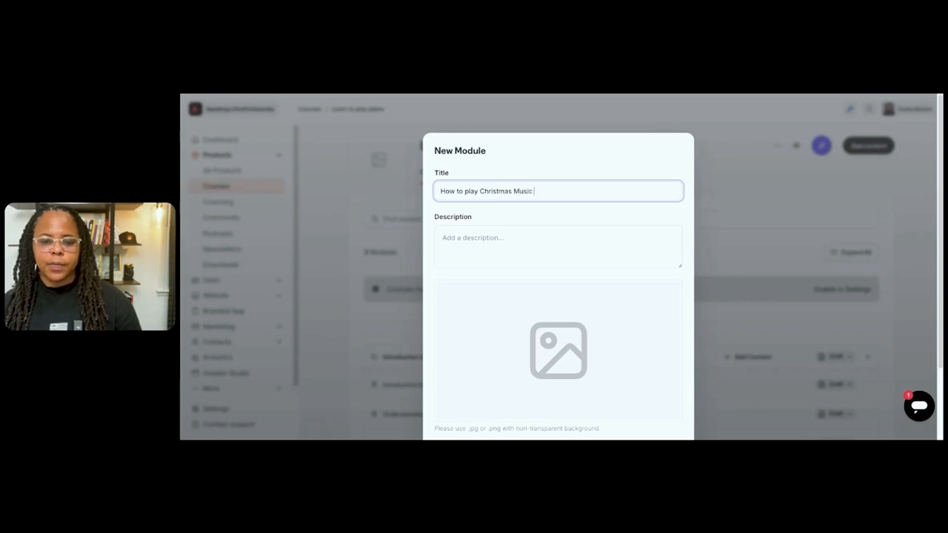
scroll(535, 250, down, 3)
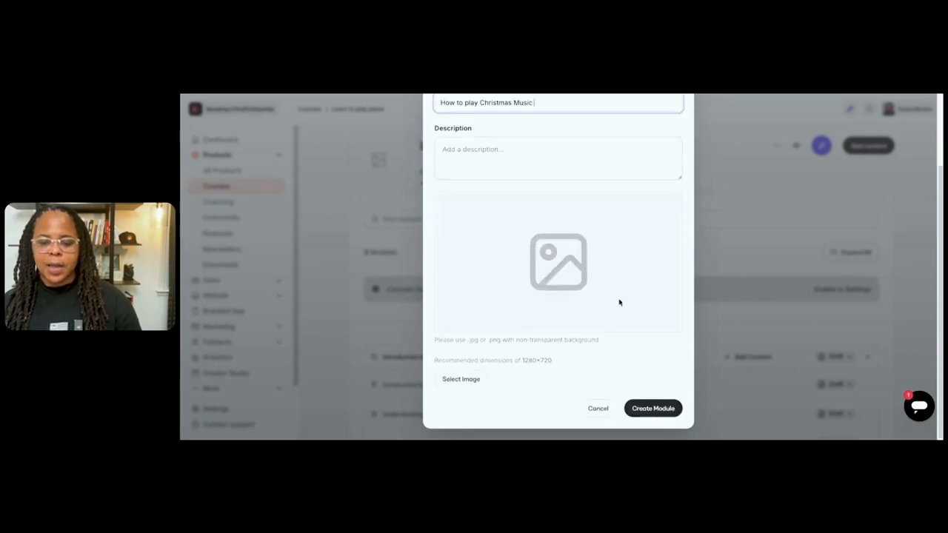
click(664, 416)
scroll(616, 364, down, 2)
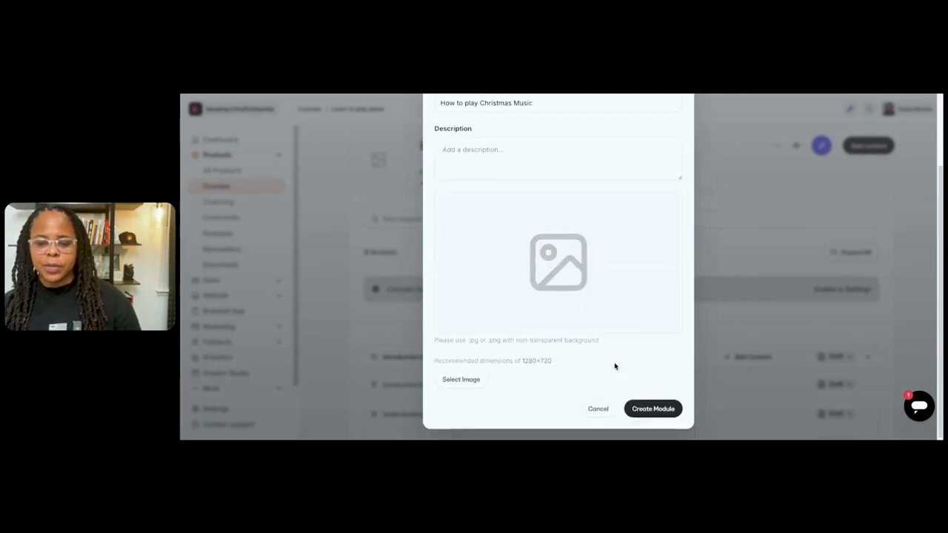
click(651, 409)
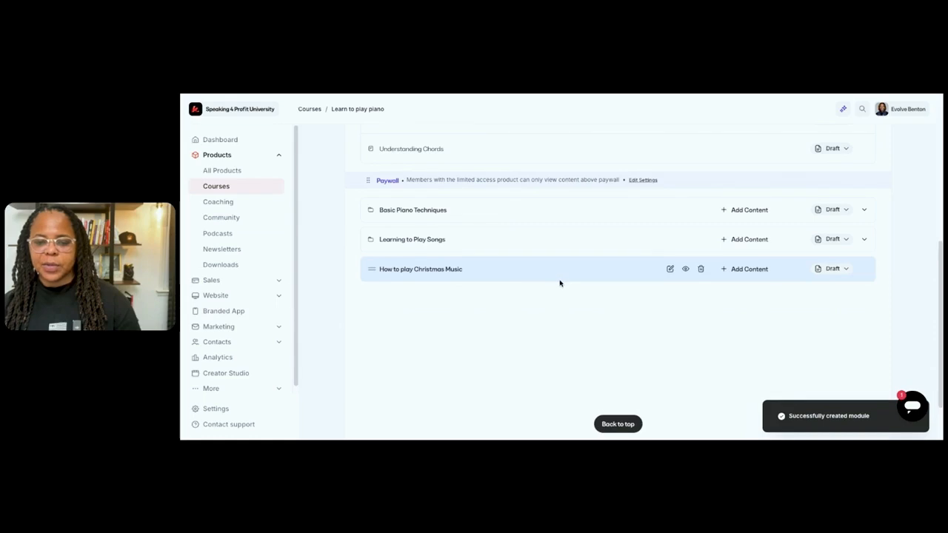
scroll(561, 283, up, 1)
scroll(560, 283, up, 4)
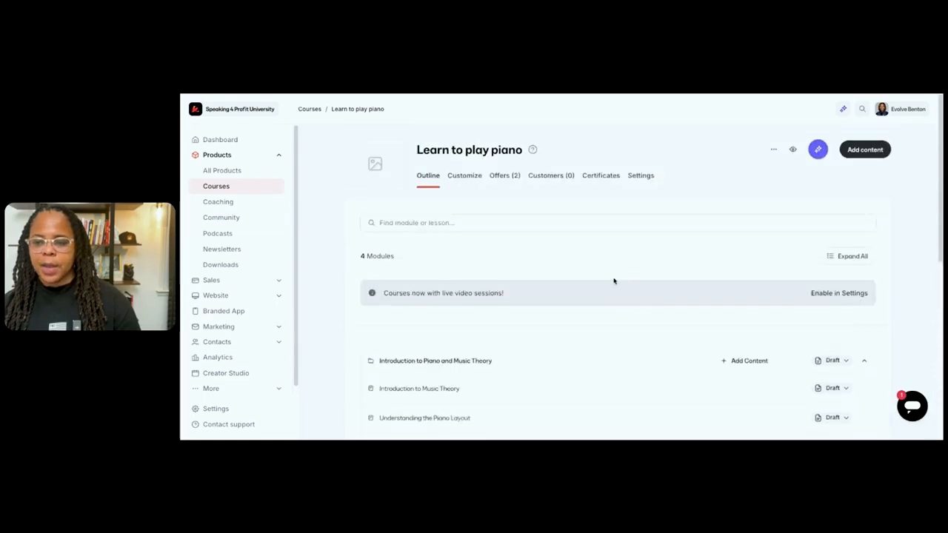
Create a submodule titled 'Soulful music', leaving its parent module unselected
click(846, 136)
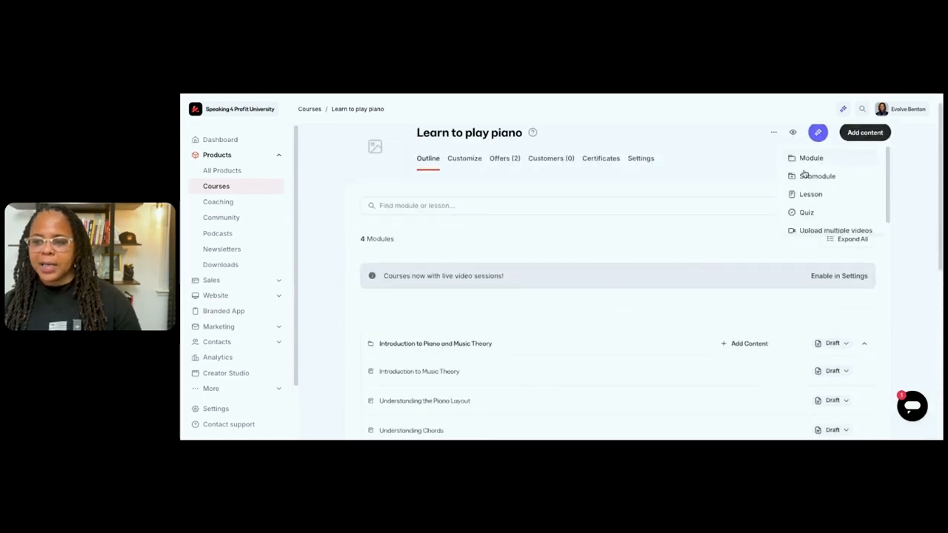
click(815, 177)
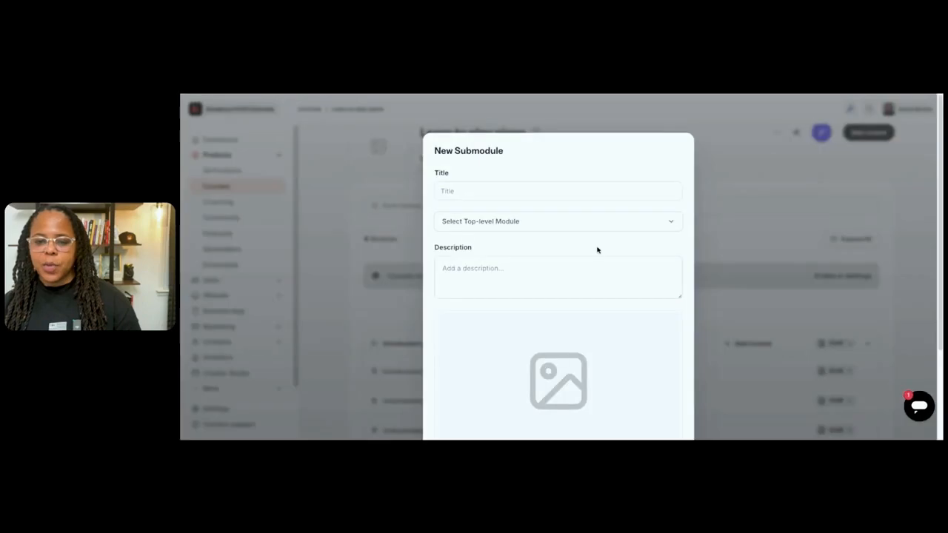
click(501, 188)
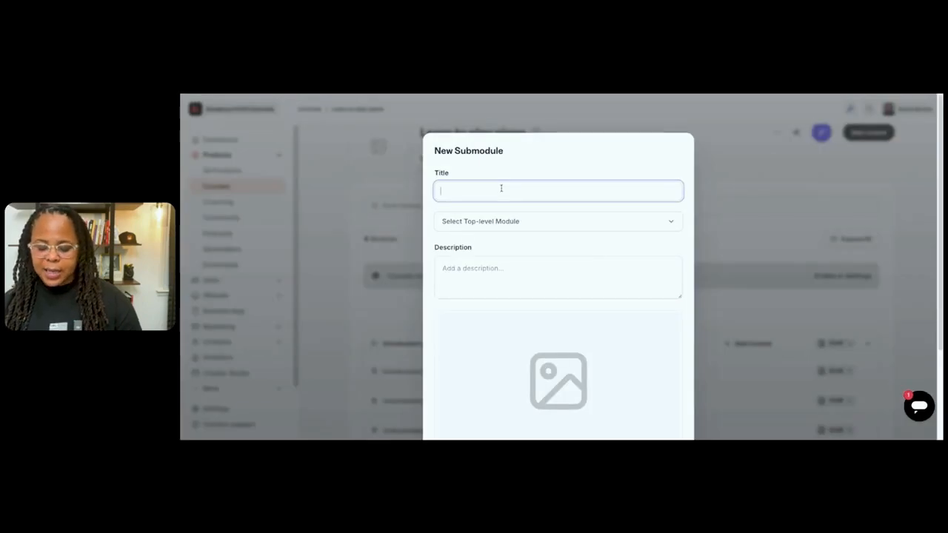
text(SOu)
text(ulful mu)
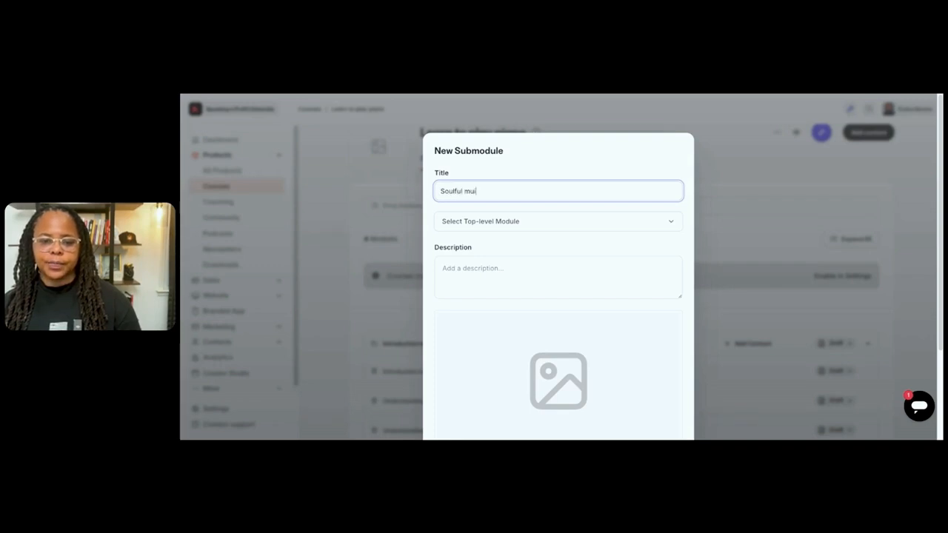
text(c)
click(531, 223)
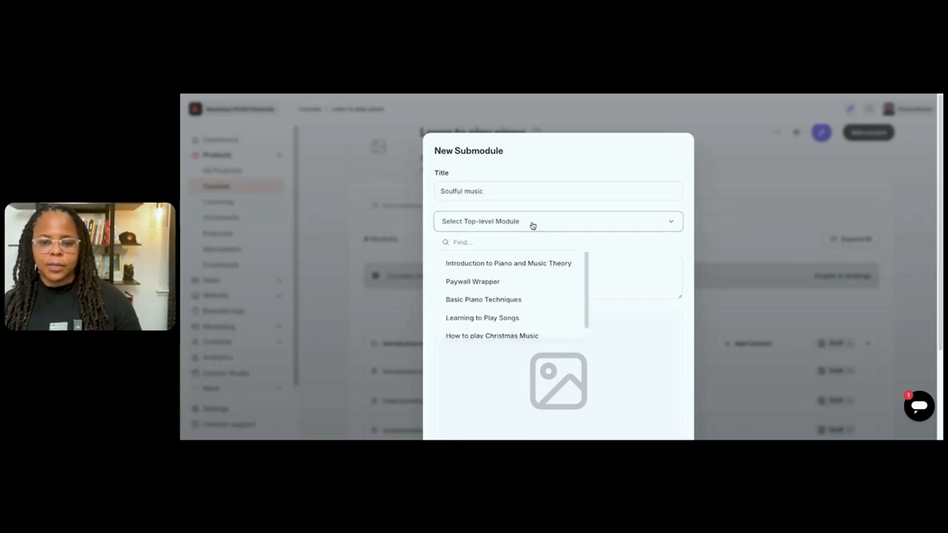
key(Escape)
click(518, 222)
click(521, 286)
scroll(521, 287, down, 2)
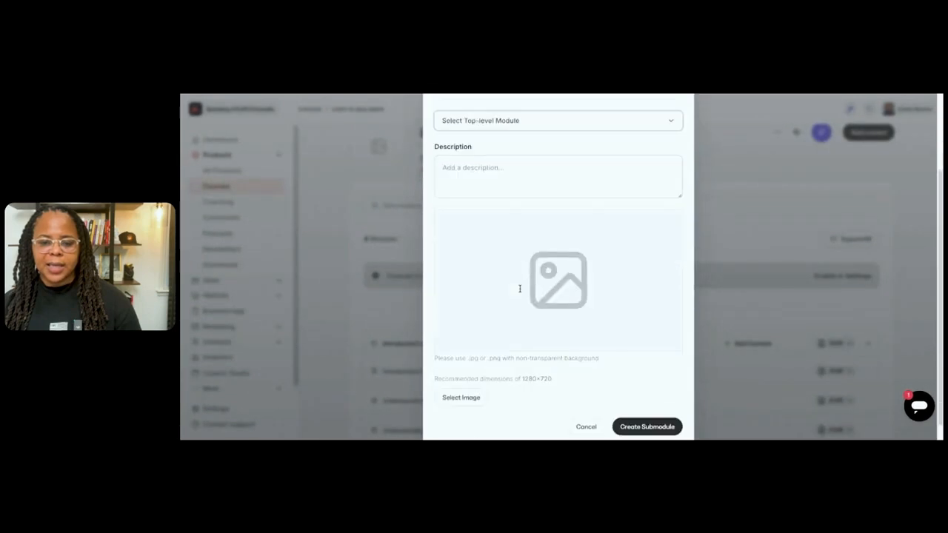
scroll(536, 234, up, 2)
click(618, 219)
click(520, 265)
click(546, 289)
scroll(545, 290, down, 3)
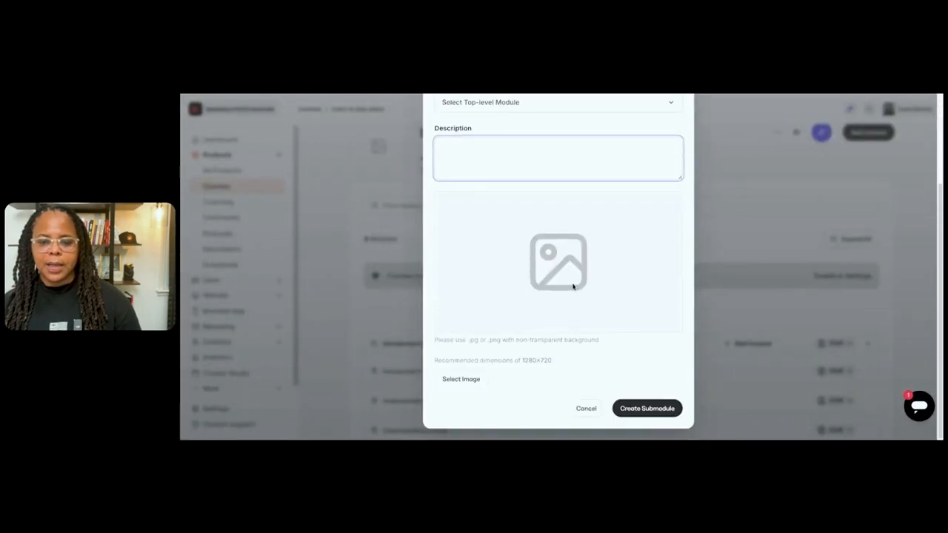
click(648, 408)
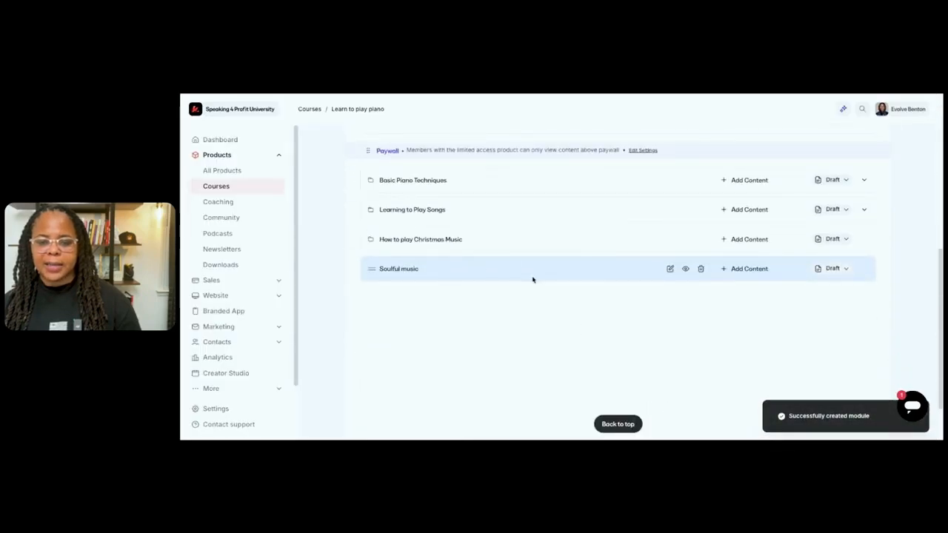
scroll(533, 280, up, 10)
scroll(608, 291, down, 1)
scroll(608, 291, down, 2)
scroll(758, 254, up, 3)
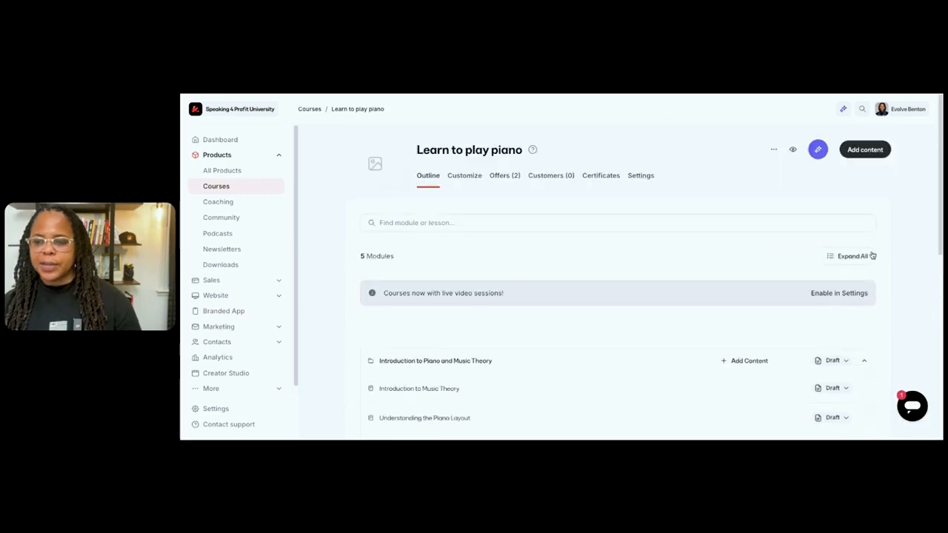
Create a lesson titled 'Finger placement' in the Basic Piano Techniques module
click(865, 150)
click(822, 212)
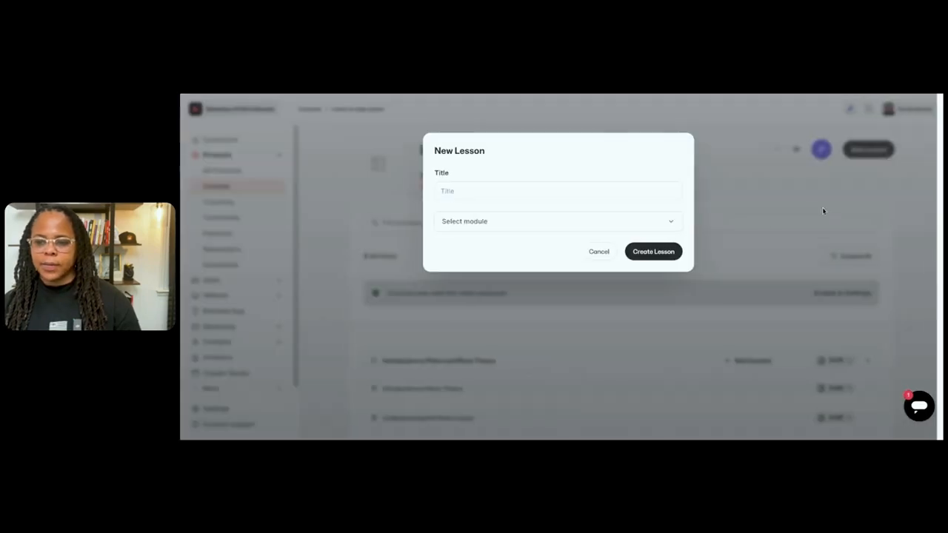
click(497, 195)
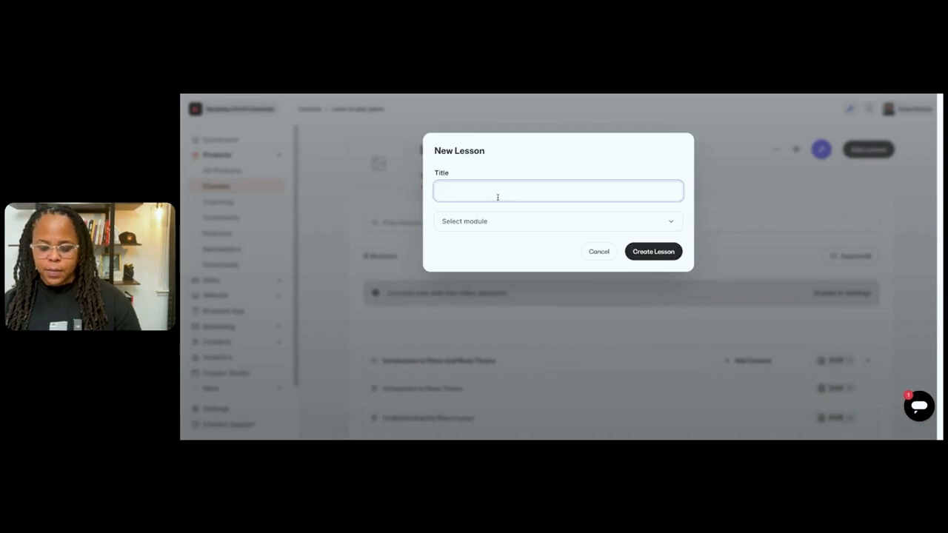
text(Strin)
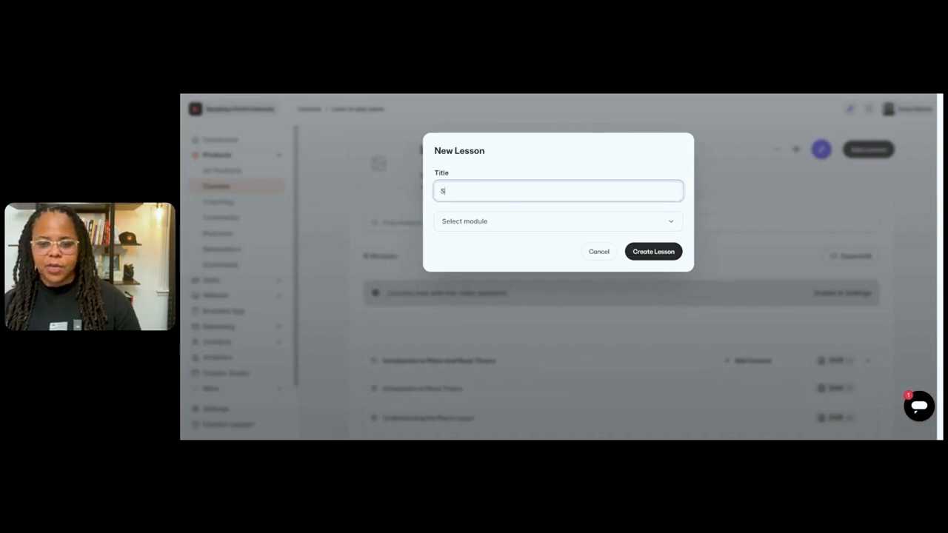
key(BackSpace)
key(BackSpace)
key(BackSpace)
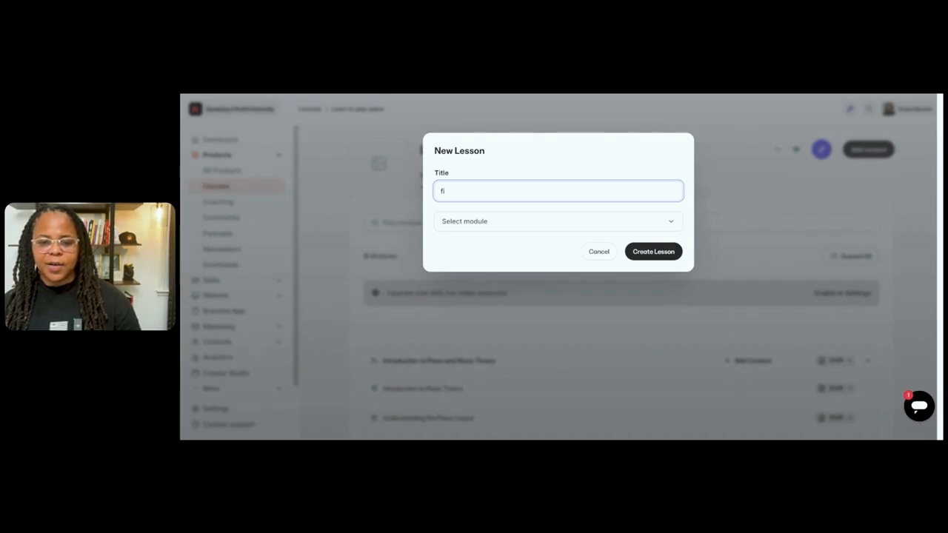
text(ger placment)
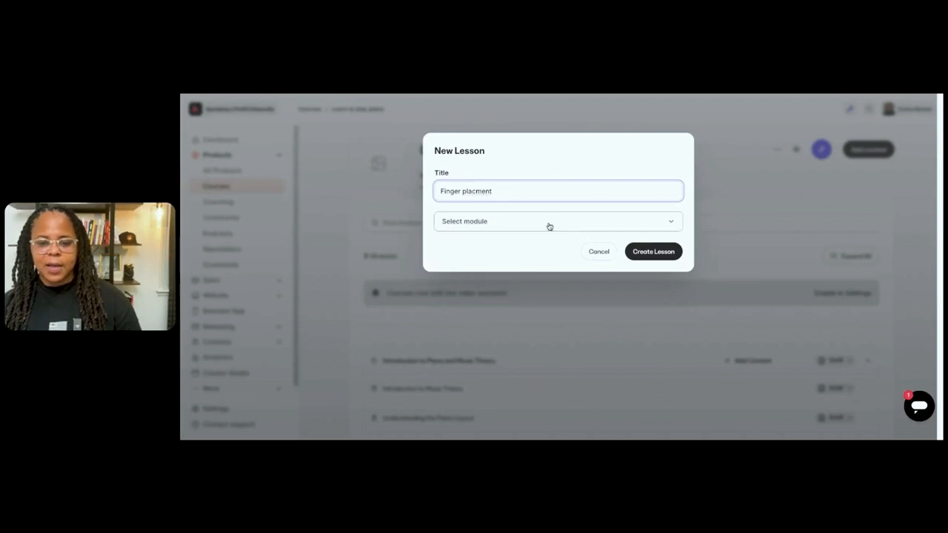
key(BackSpace)
click(477, 191)
text(e)
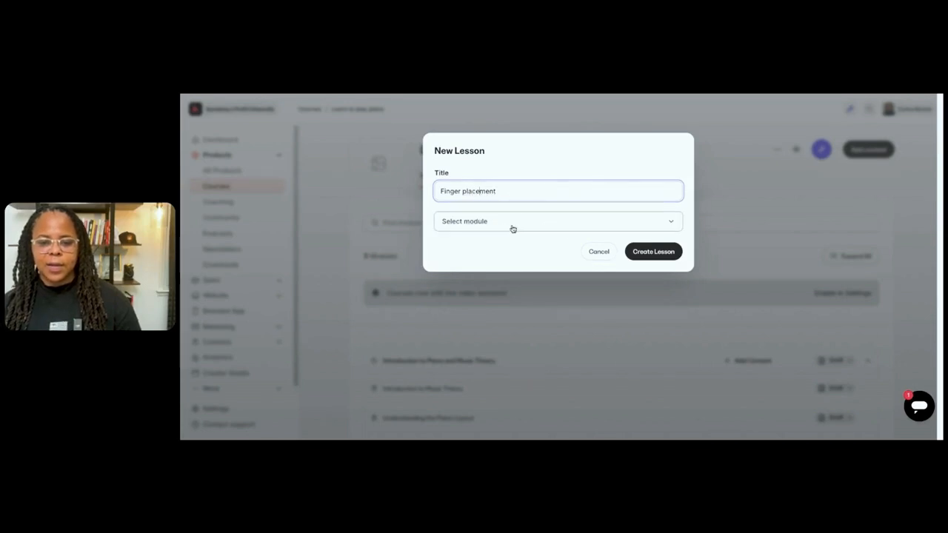
click(509, 224)
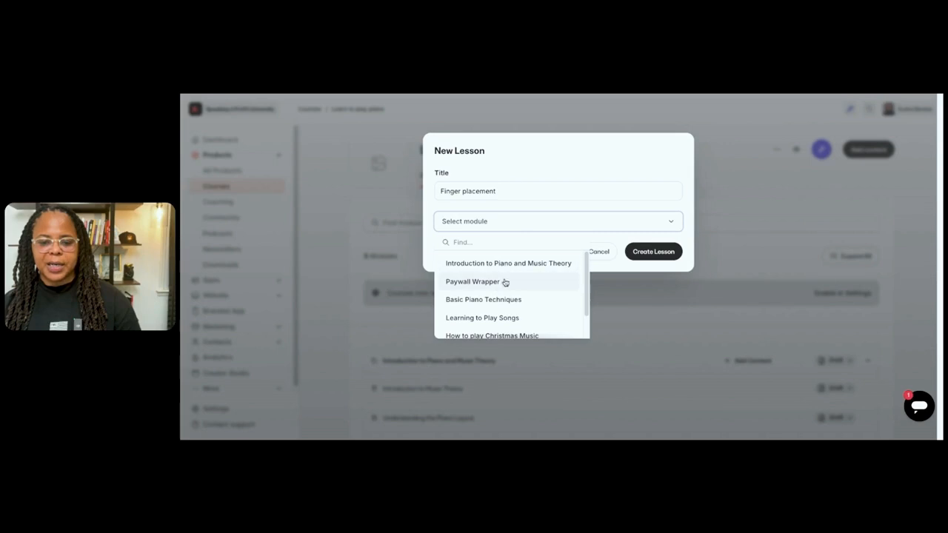
click(503, 303)
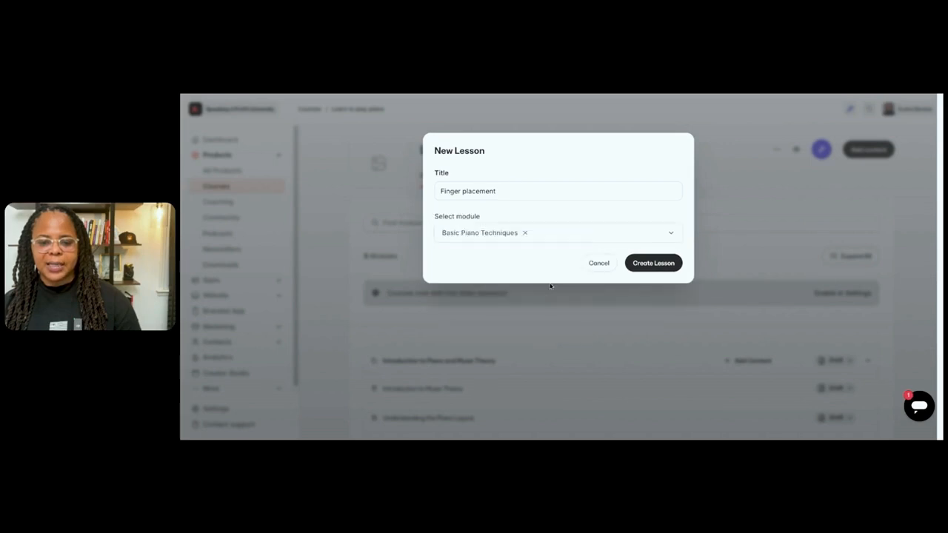
click(652, 264)
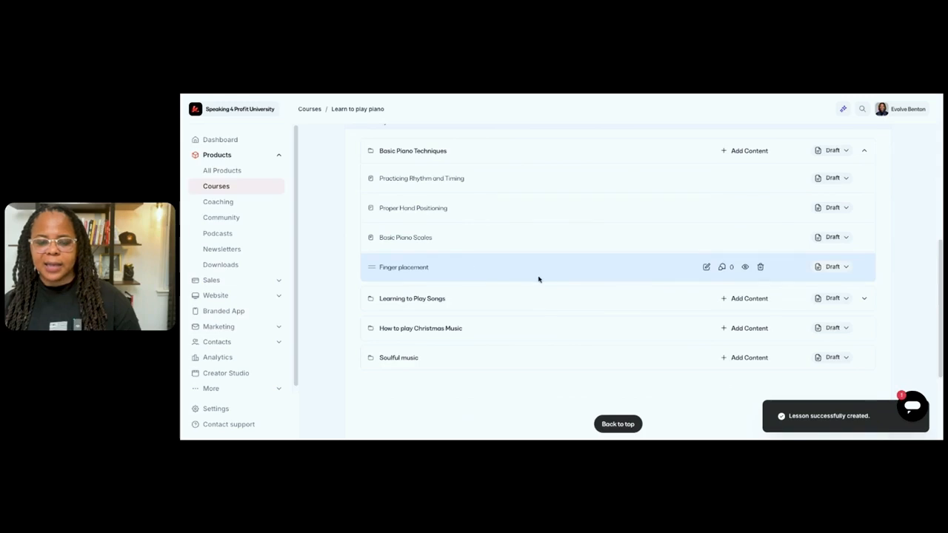
Open the Finger placement lesson and review its Downloads, Automations and Comments settings
click(407, 268)
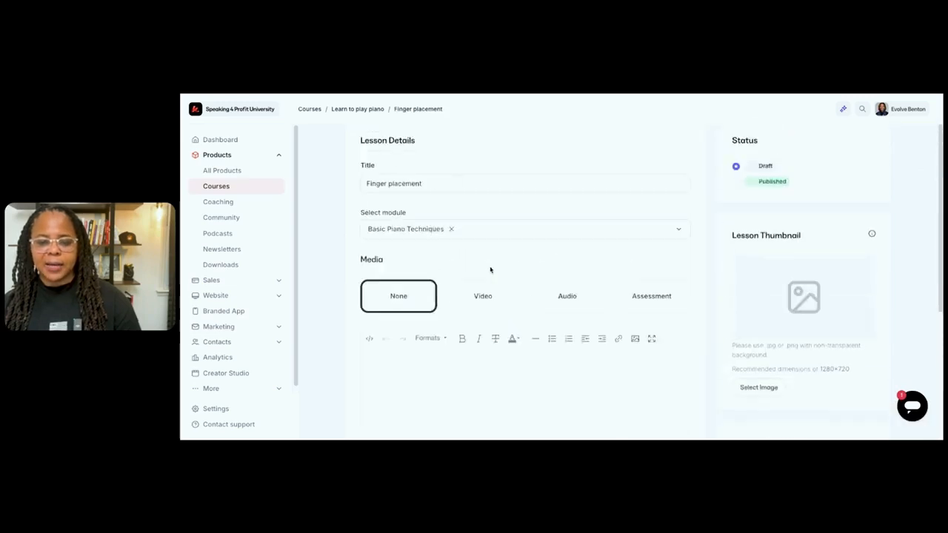
scroll(574, 282, down, 2)
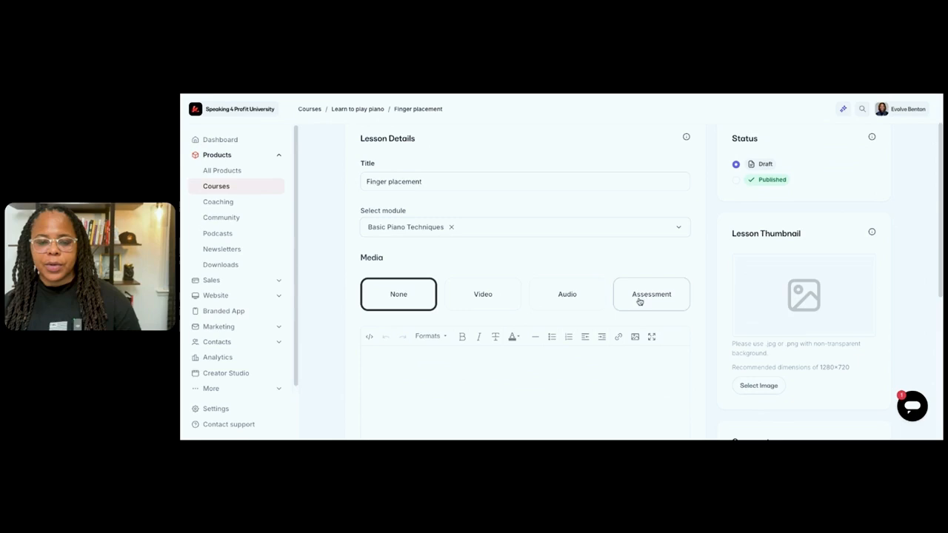
scroll(595, 297, down, 3)
scroll(585, 289, up, 4)
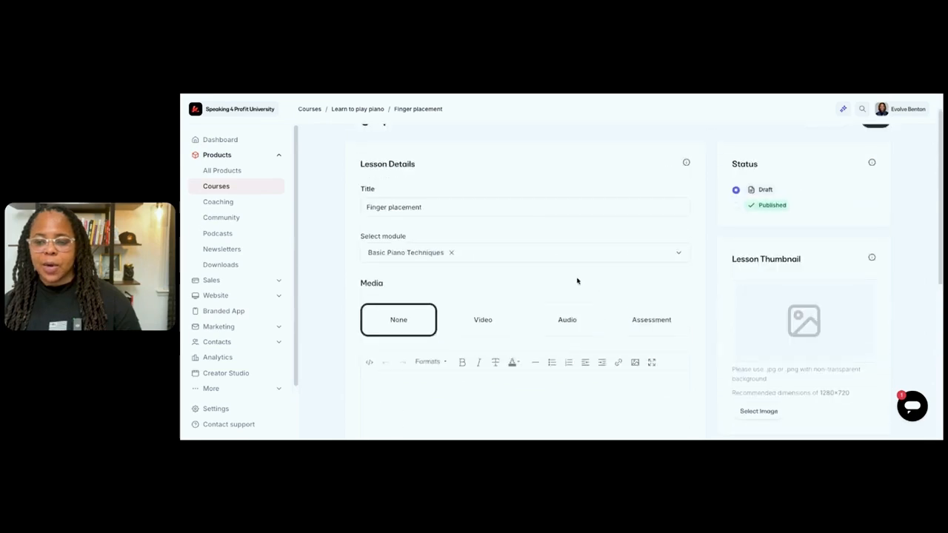
scroll(776, 330, down, 5)
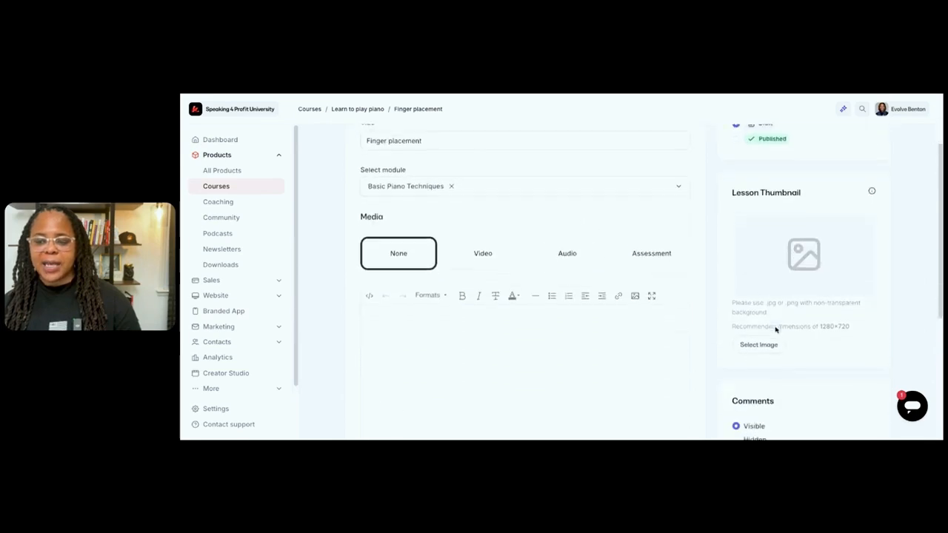
scroll(541, 304, down, 2)
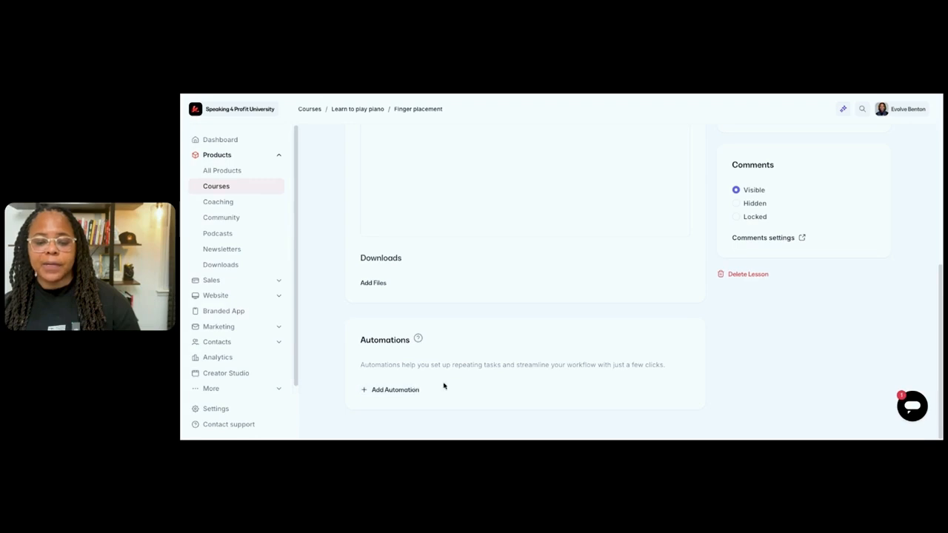
click(400, 390)
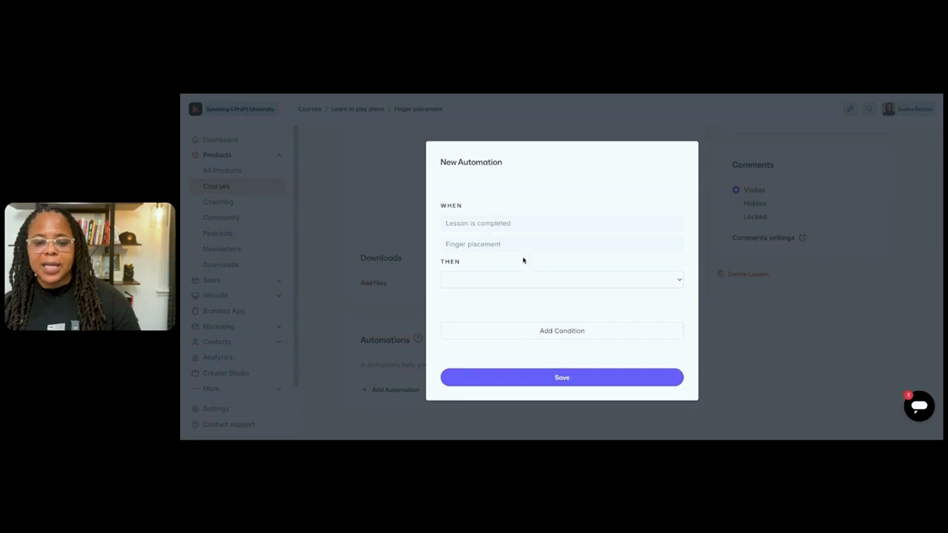
click(542, 280)
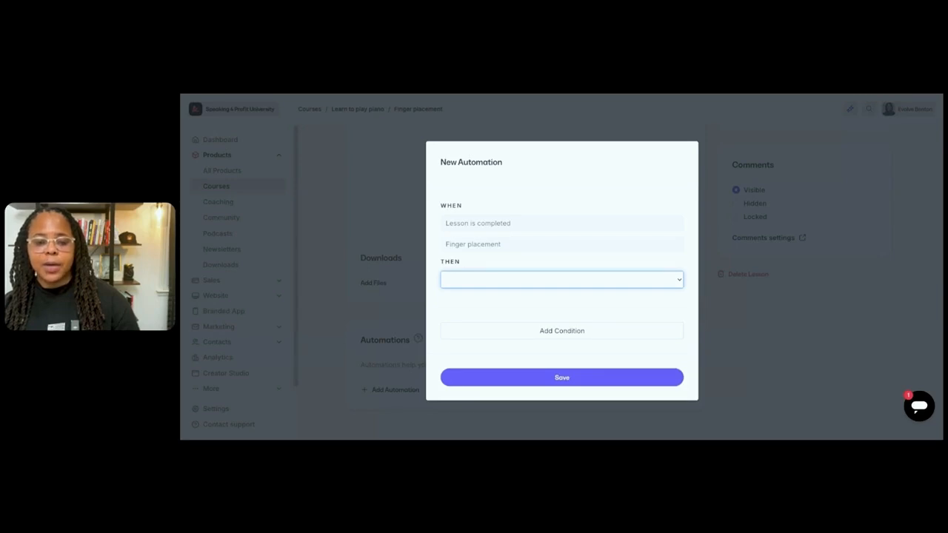
click(551, 377)
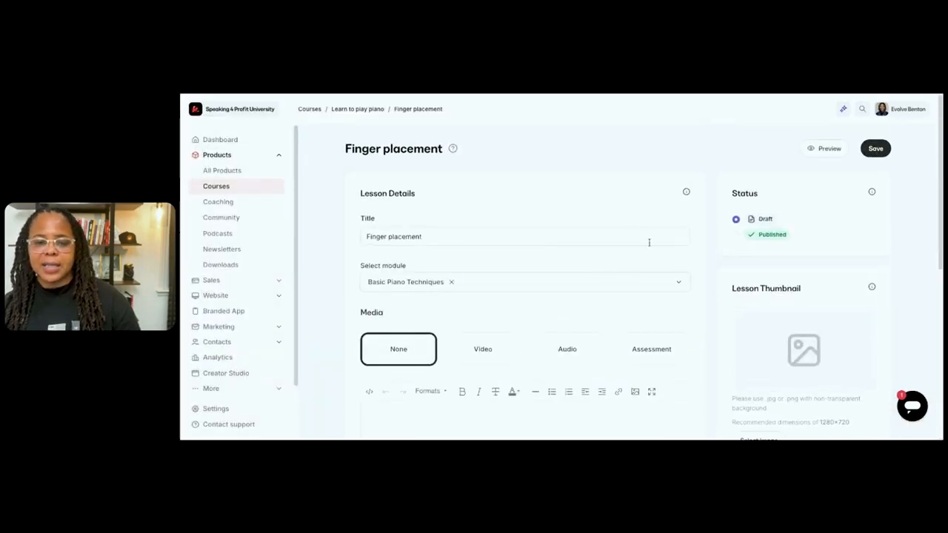
Save the Finger placement lesson and go back to the Learn to play piano outline
click(875, 148)
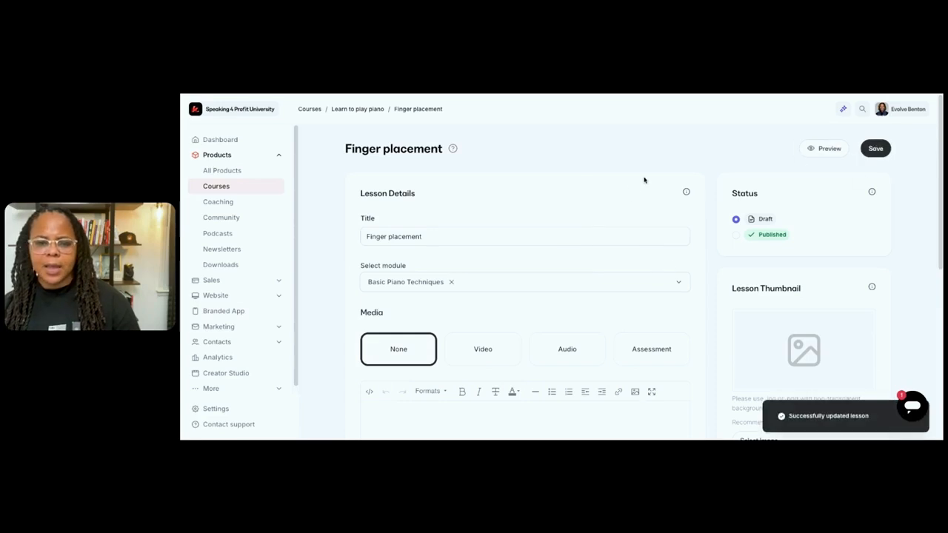
click(358, 109)
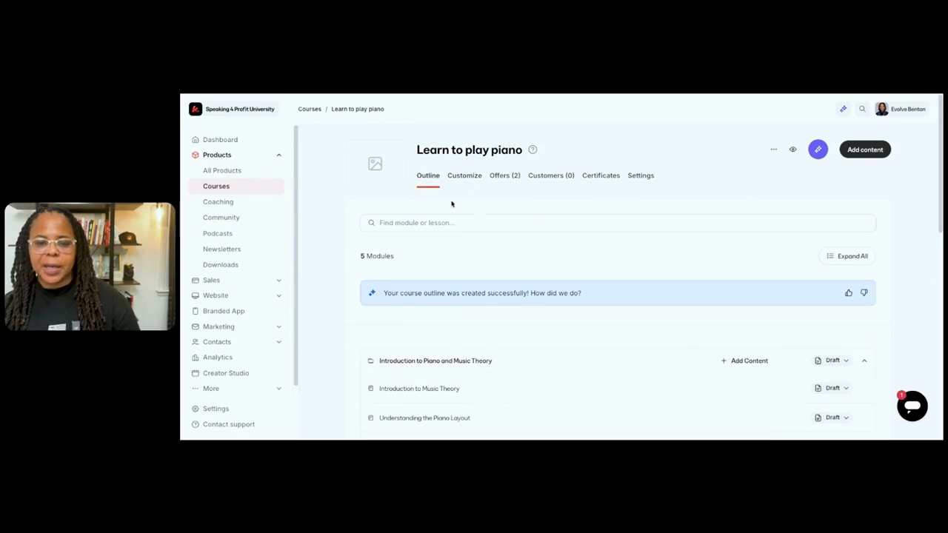
Browse the alternative course page templates and cancel, leaving Premier Product (Premier 7.7.1) active
click(464, 176)
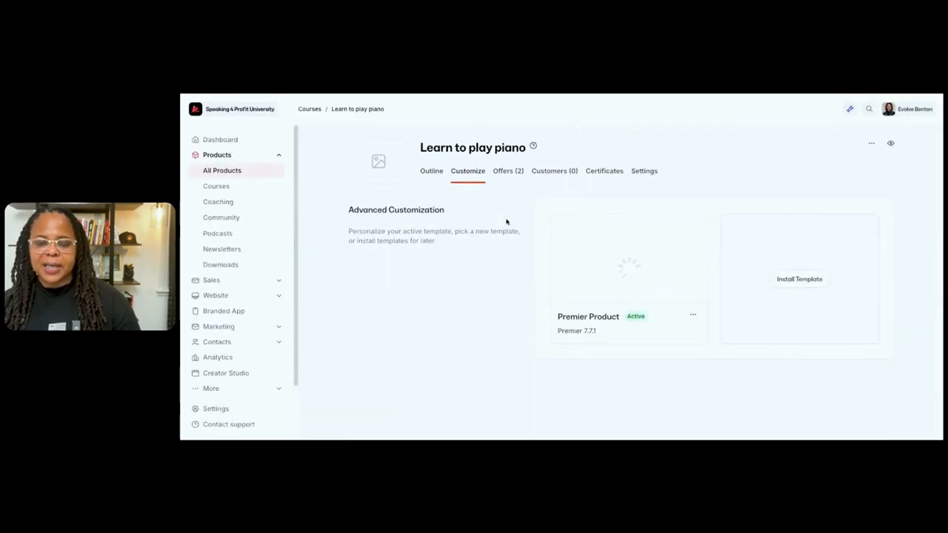
mouse_move(646, 283)
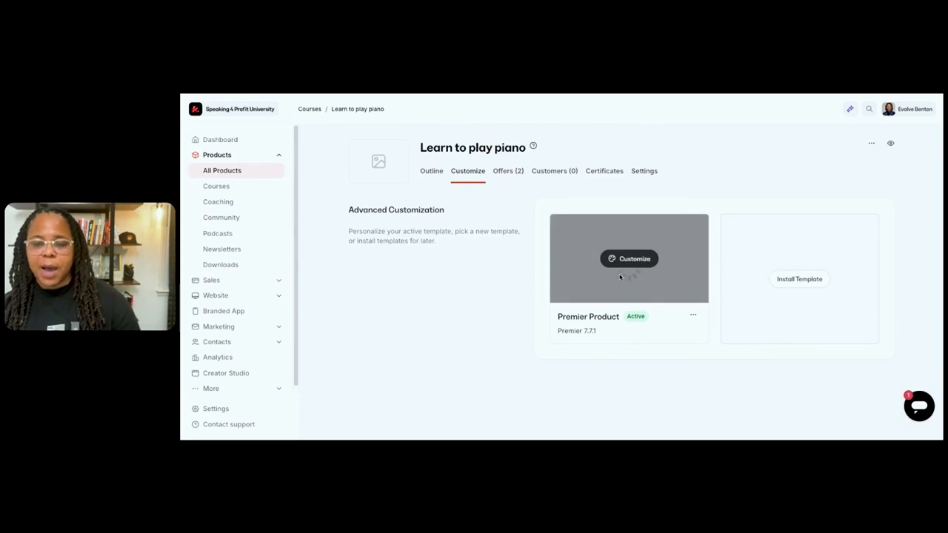
click(805, 280)
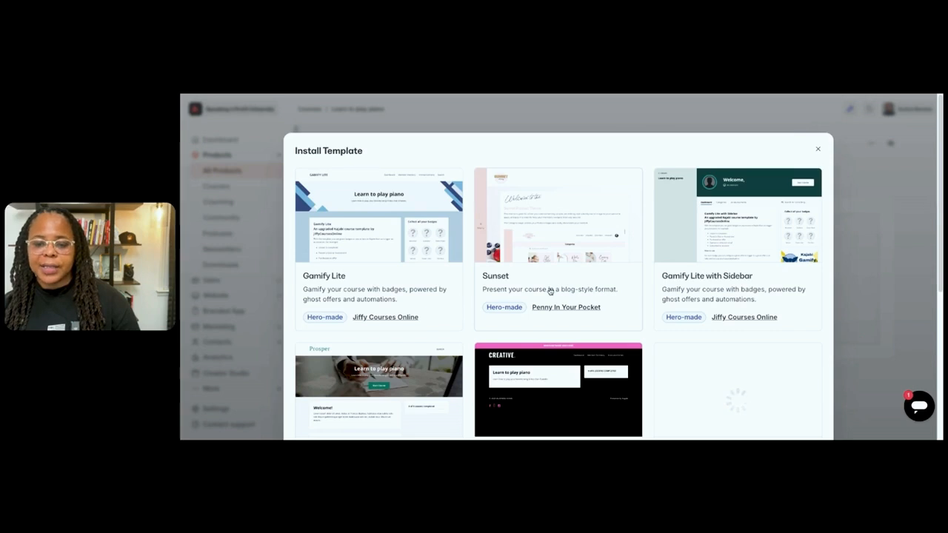
mouse_move(400, 251)
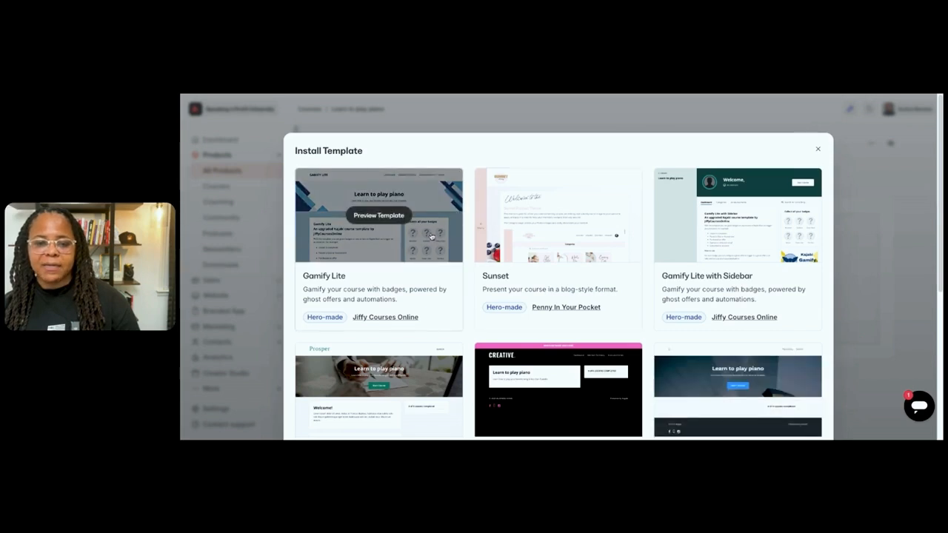
scroll(565, 289, down, 2)
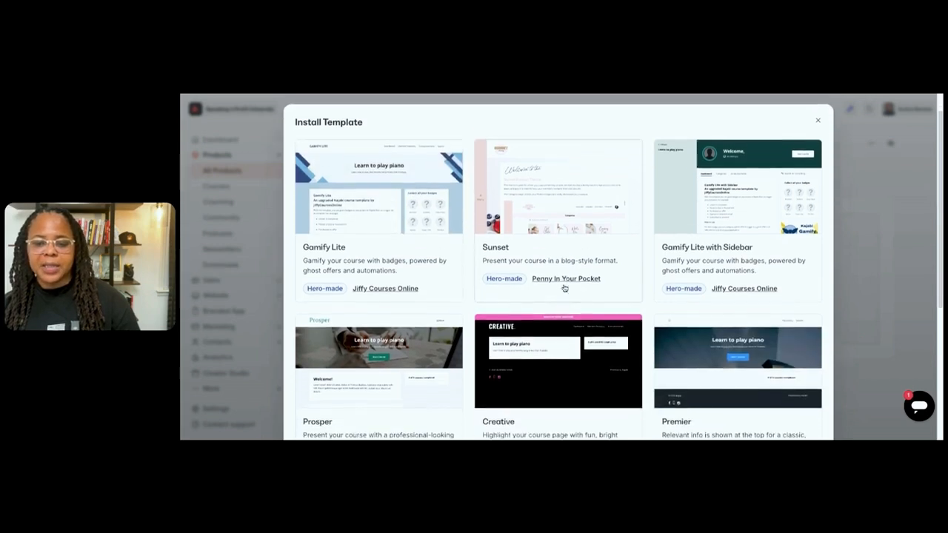
scroll(565, 288, down, 5)
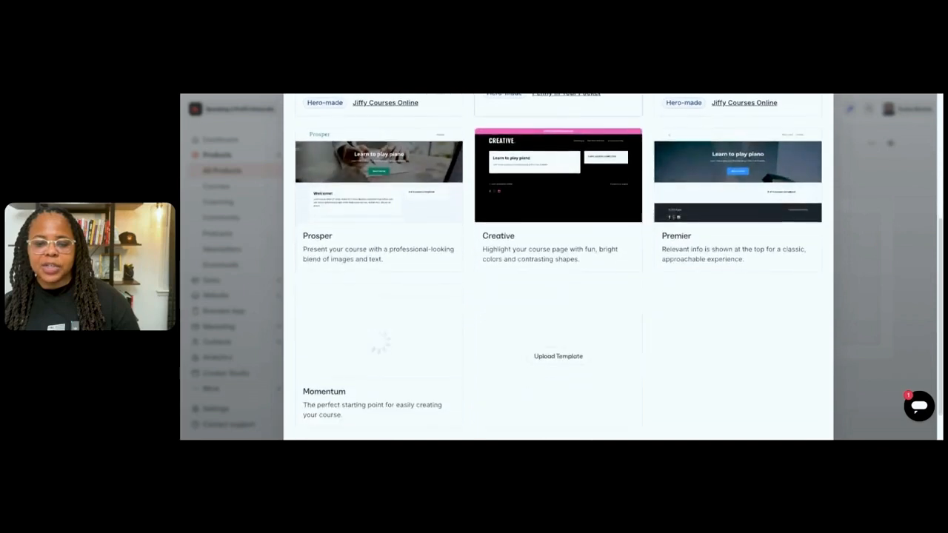
scroll(565, 289, down, 1)
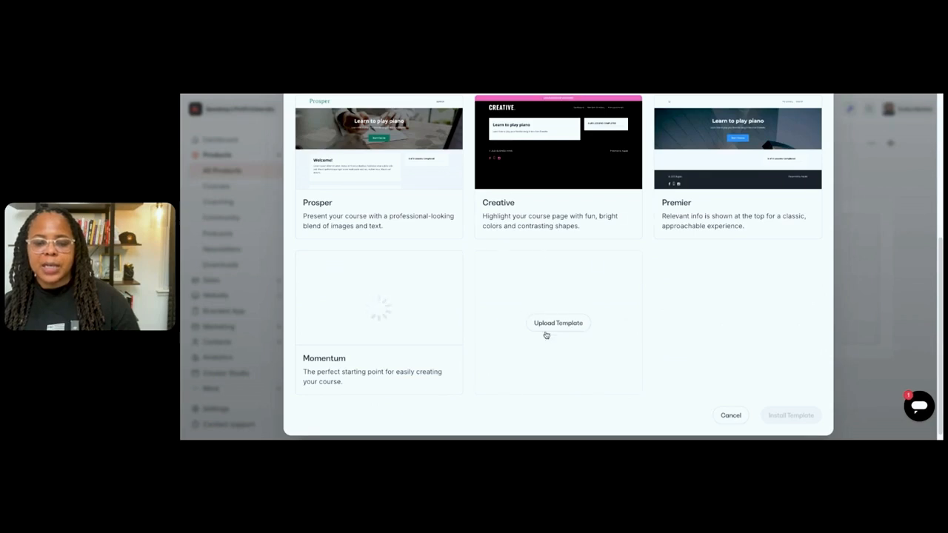
scroll(595, 348, up, 4)
scroll(595, 349, down, 4)
scroll(594, 349, up, 2)
scroll(639, 337, down, 2)
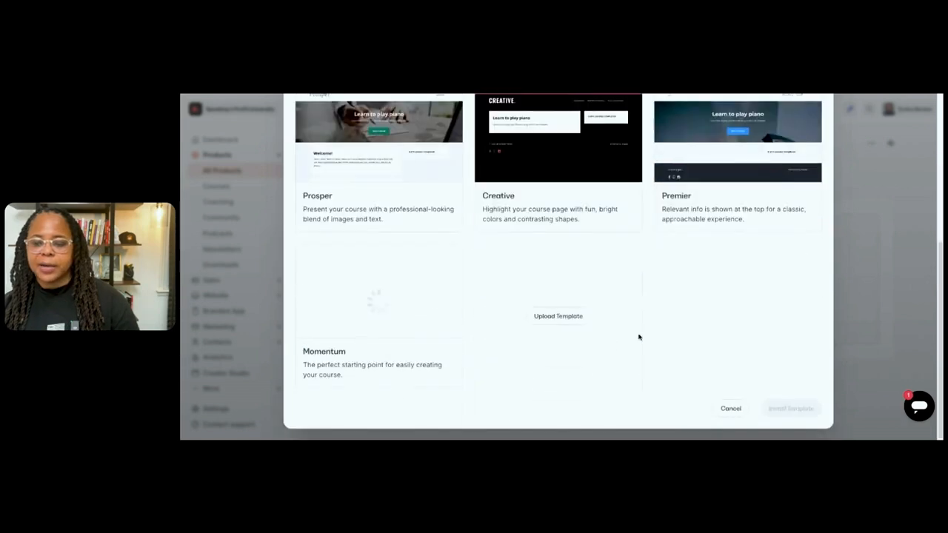
click(731, 409)
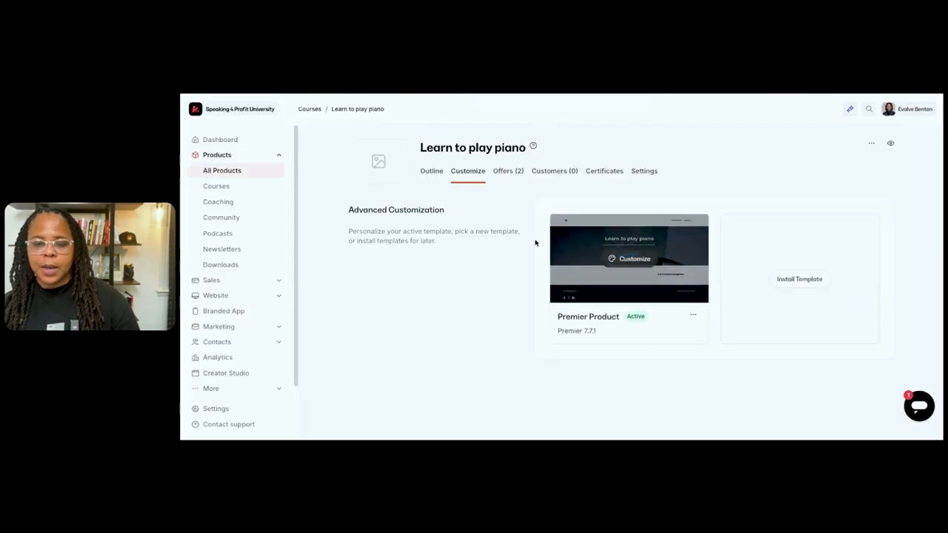
Review the $500.00 USD and free limited-access offers, then the customer progress and certificate tabs
click(501, 174)
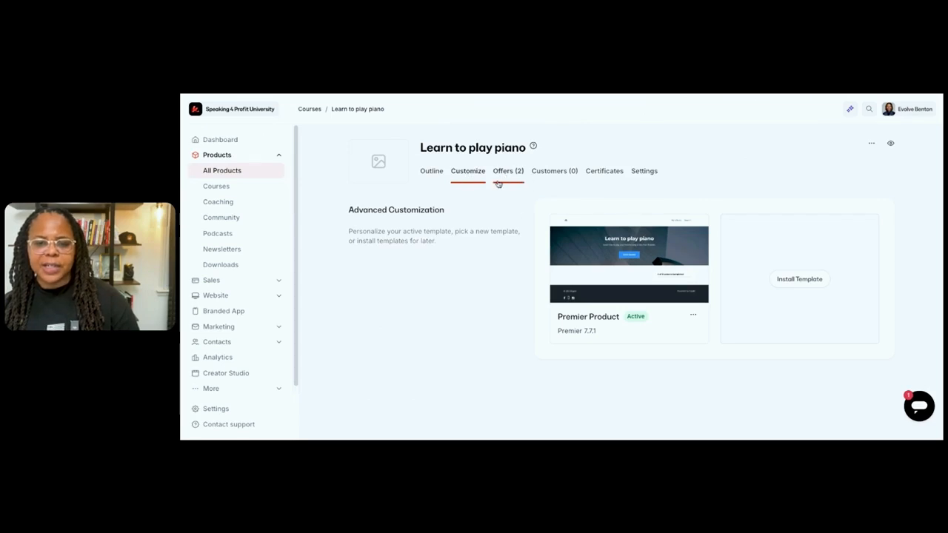
click(500, 180)
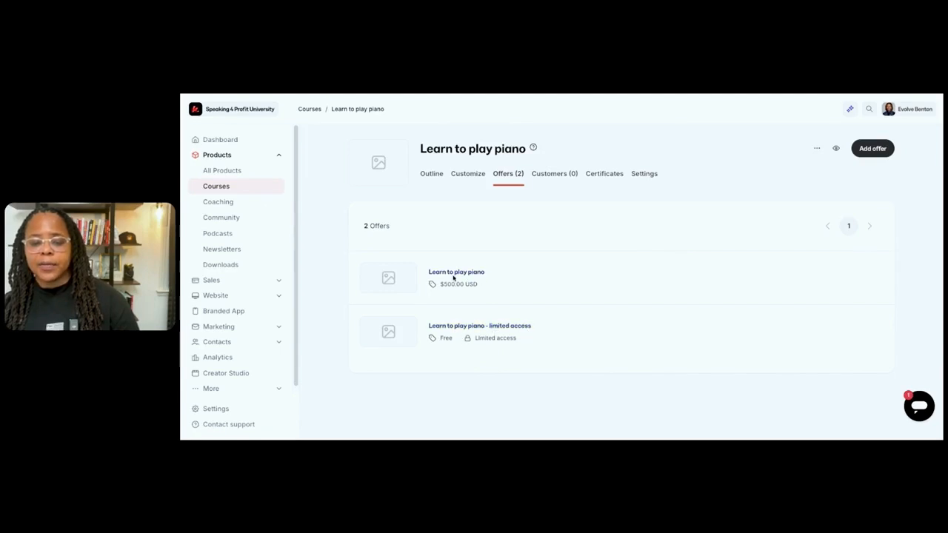
click(574, 185)
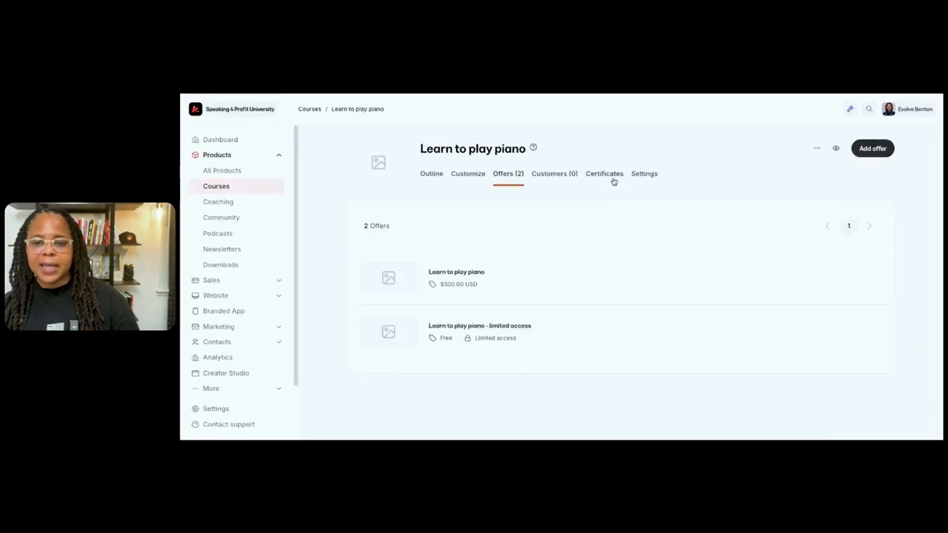
click(609, 176)
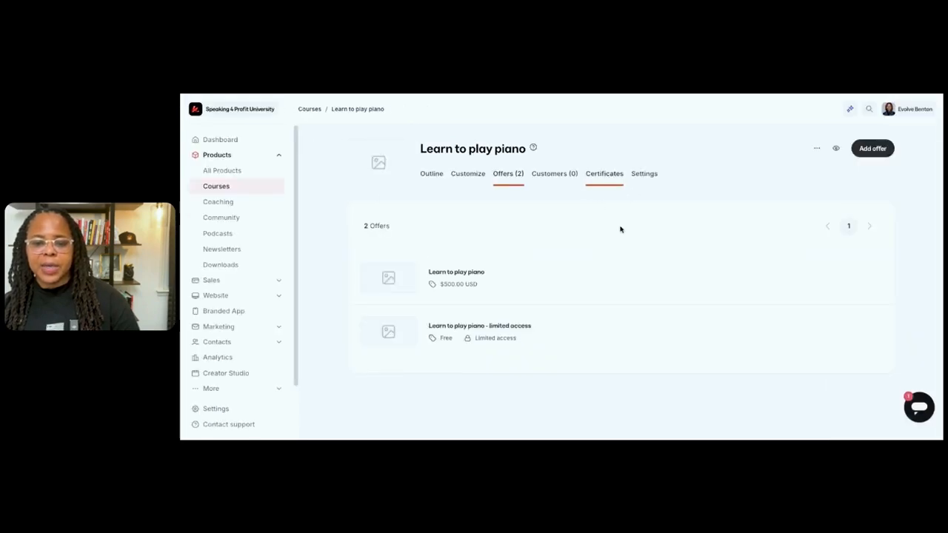
Look through the certificate options, then move to the course's Settings tab
scroll(618, 243, down, 1)
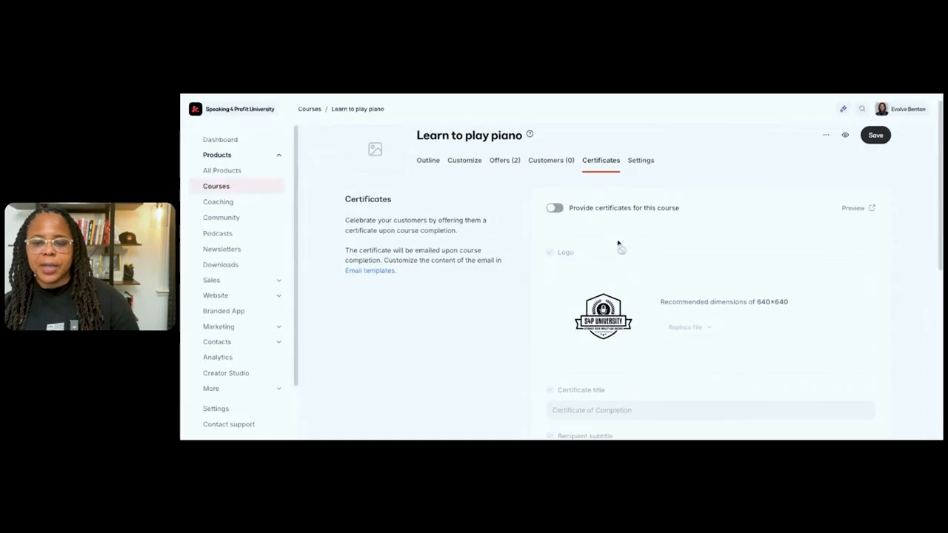
scroll(615, 243, down, 1)
scroll(615, 242, down, 5)
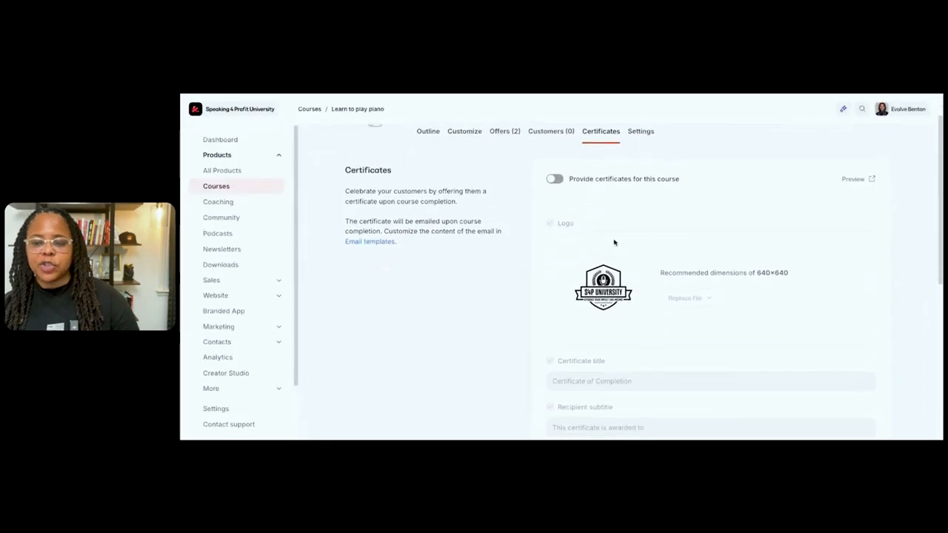
scroll(612, 243, down, 3)
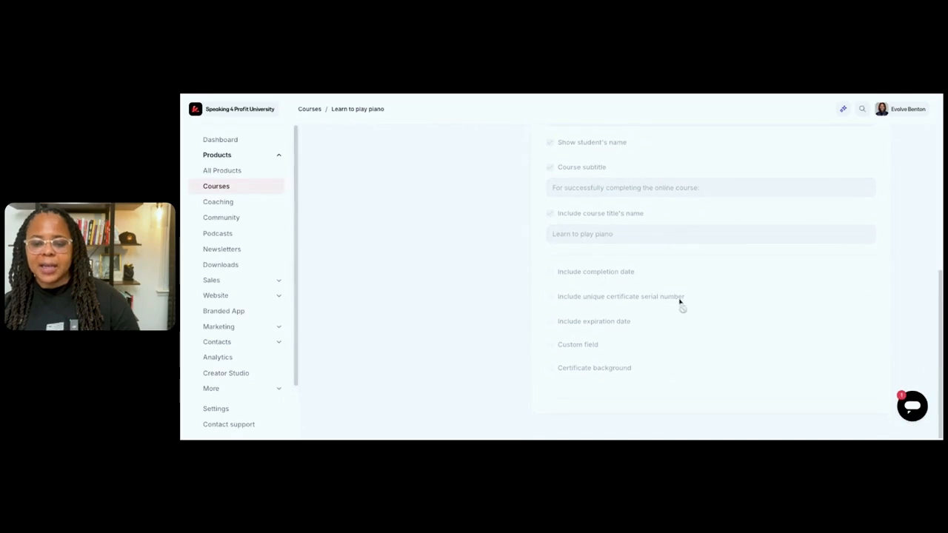
scroll(582, 347, up, 4)
scroll(582, 348, up, 2)
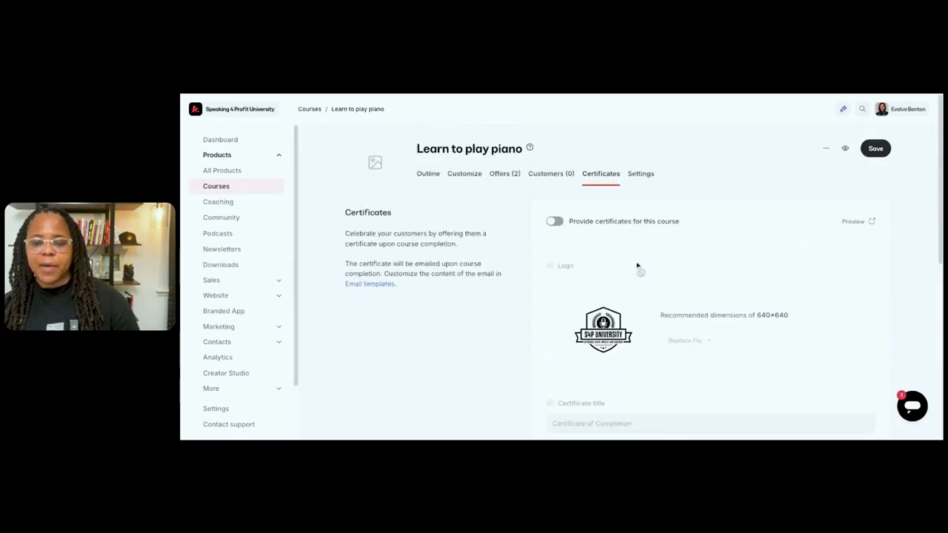
click(645, 178)
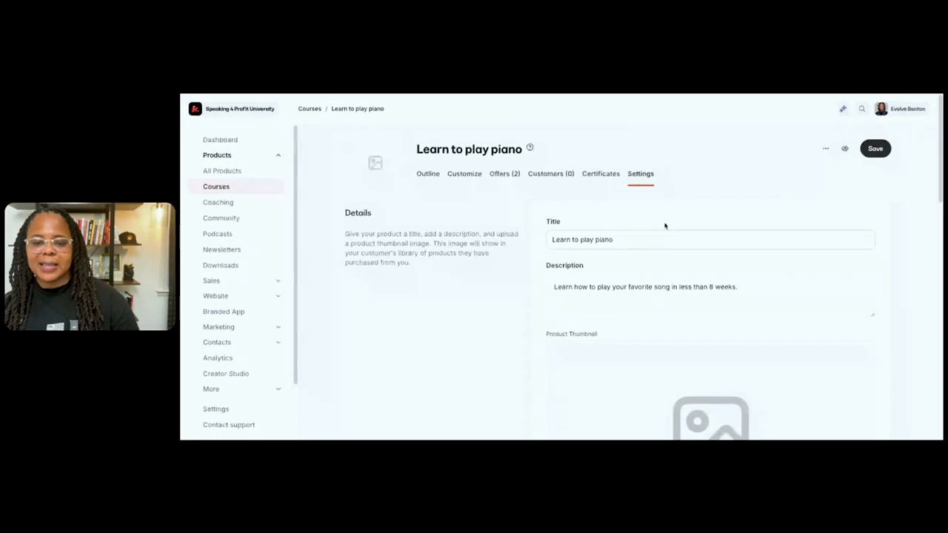
Check the course title and description, then open and close the thumbnail upload window
scroll(665, 225, down, 1)
scroll(665, 225, up, 1)
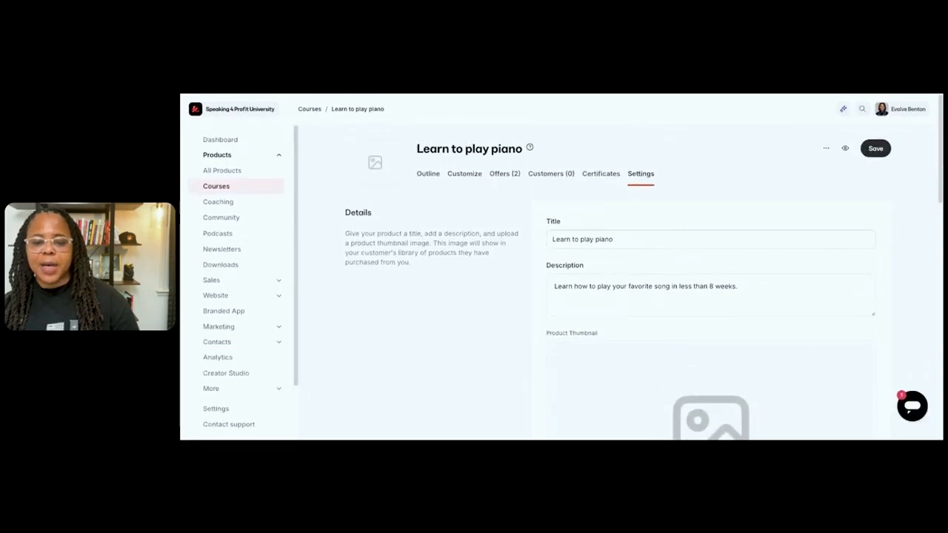
scroll(665, 225, down, 2)
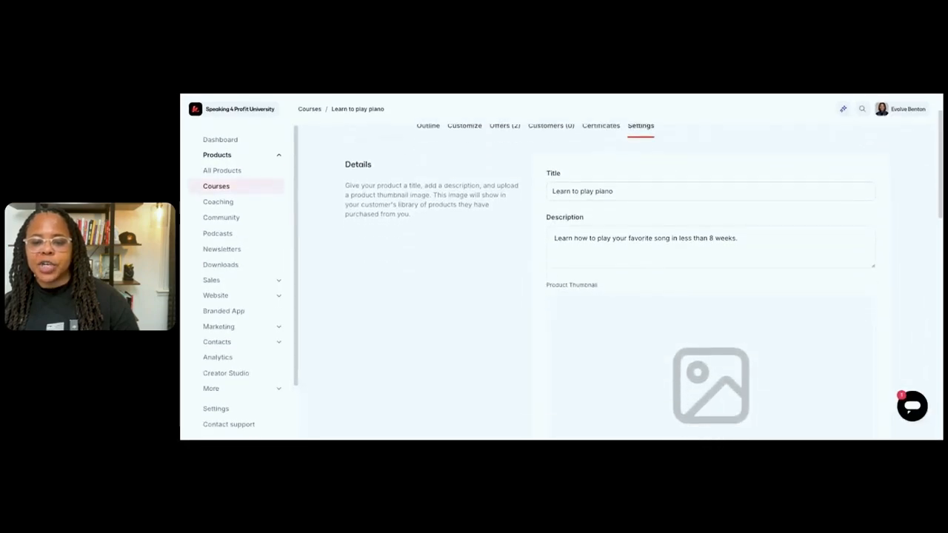
click(627, 175)
click(642, 244)
scroll(641, 244, down, 4)
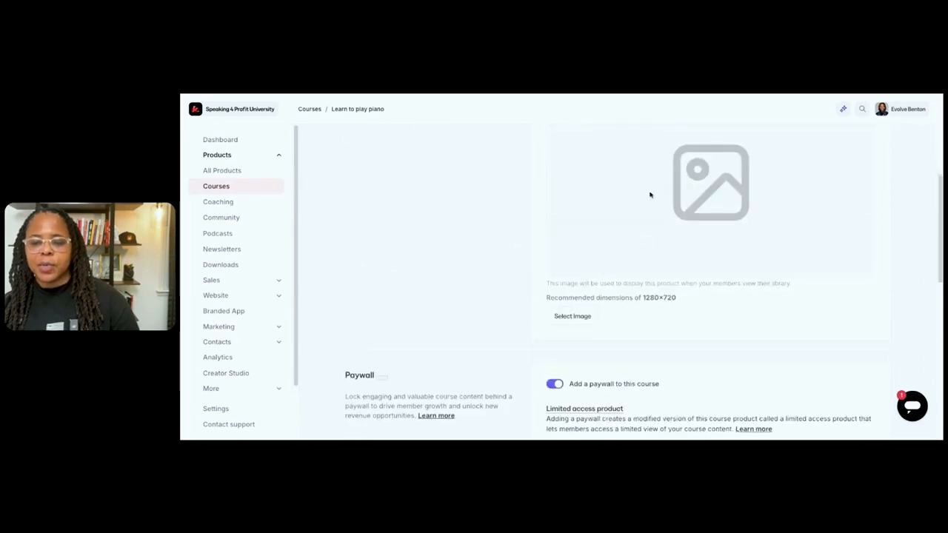
click(581, 317)
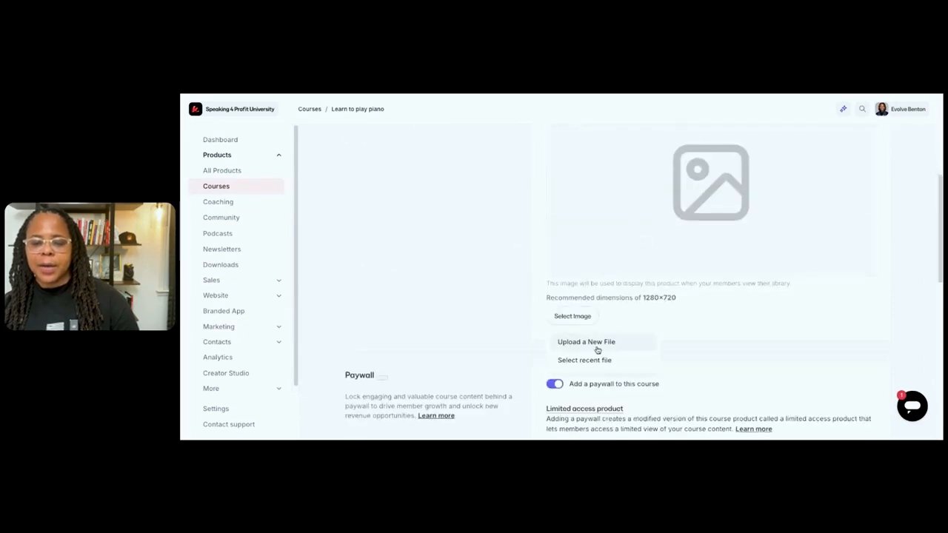
click(597, 344)
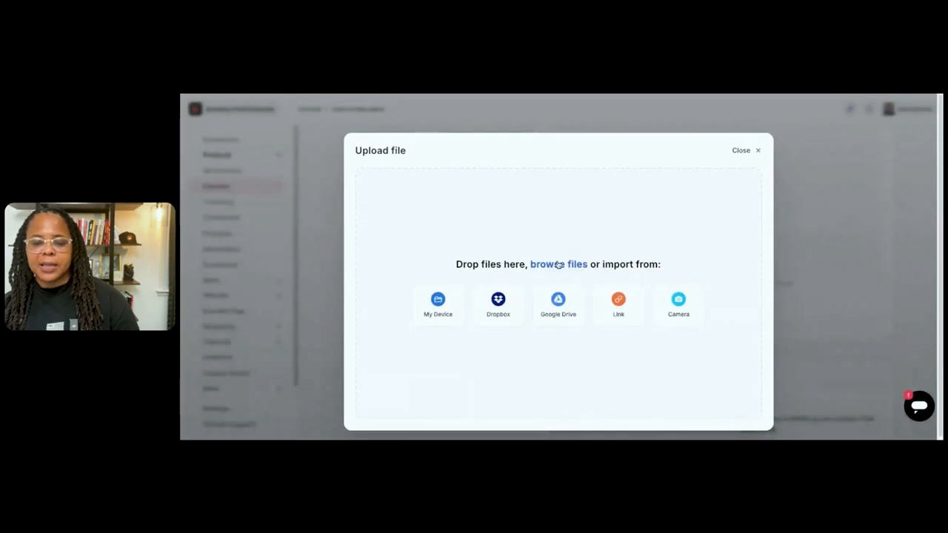
click(741, 151)
Set the product thumbnail to the recently used Speaking 4 Profit Partner image
click(568, 317)
click(586, 360)
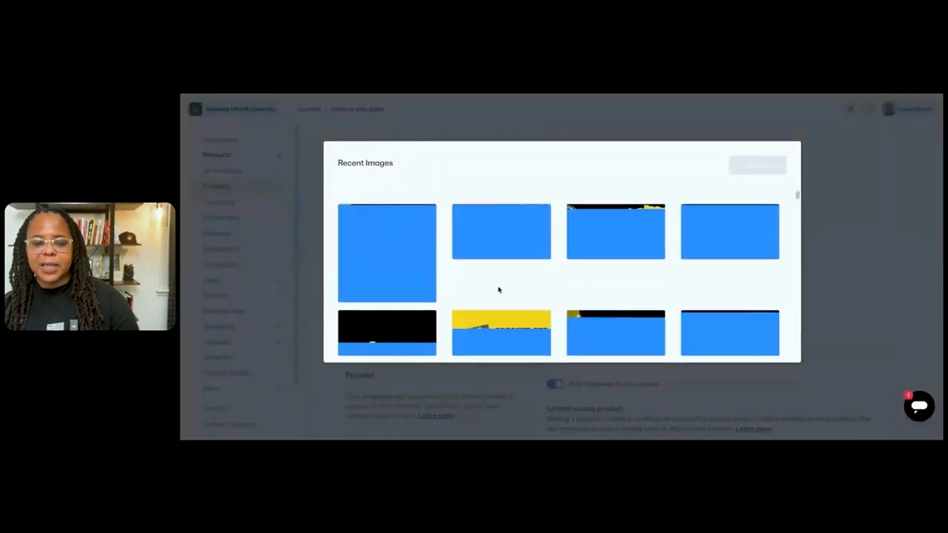
scroll(406, 314, down, 1)
click(406, 314)
click(740, 166)
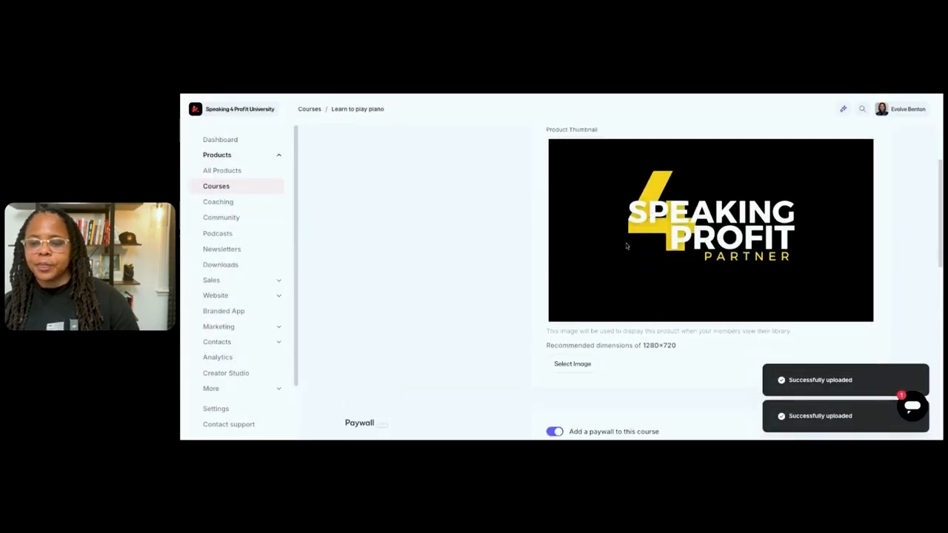
Keep the paywall on and switch Live Rooms on, then back off
scroll(657, 238, down, 1)
scroll(657, 237, down, 3)
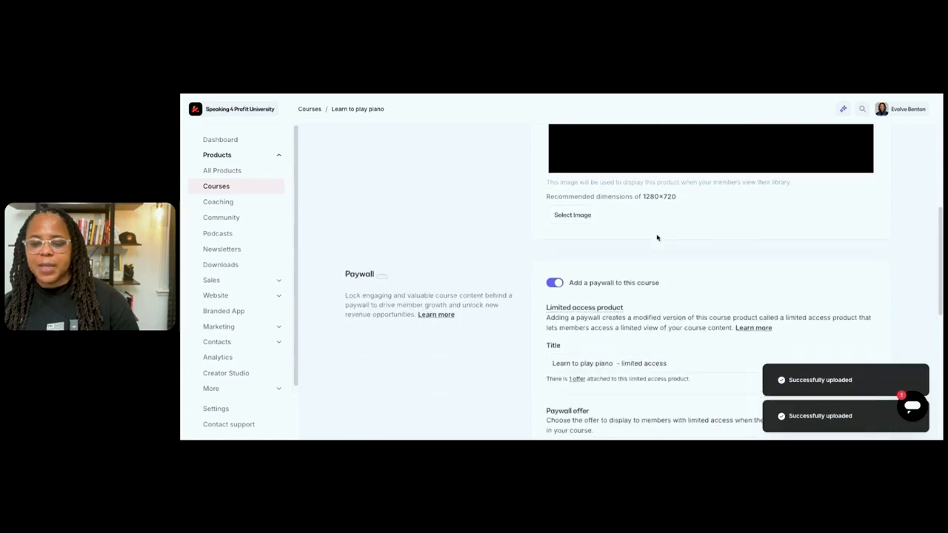
scroll(610, 292, down, 1)
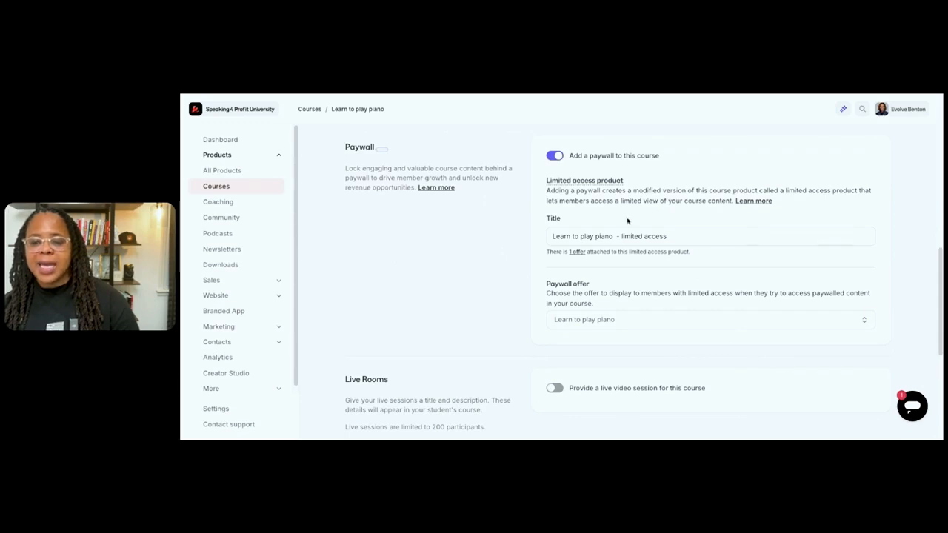
scroll(646, 230, down, 2)
scroll(648, 231, up, 2)
scroll(649, 230, down, 1)
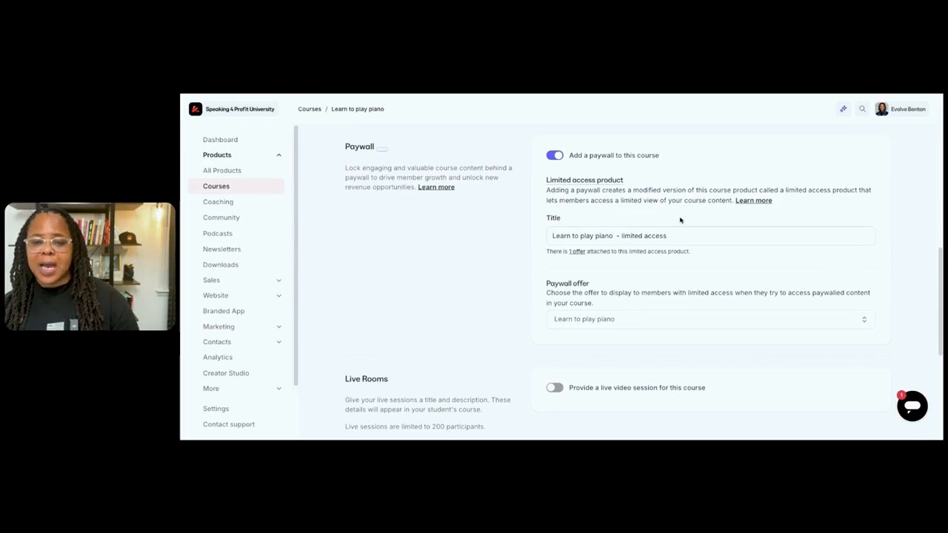
scroll(681, 220, down, 3)
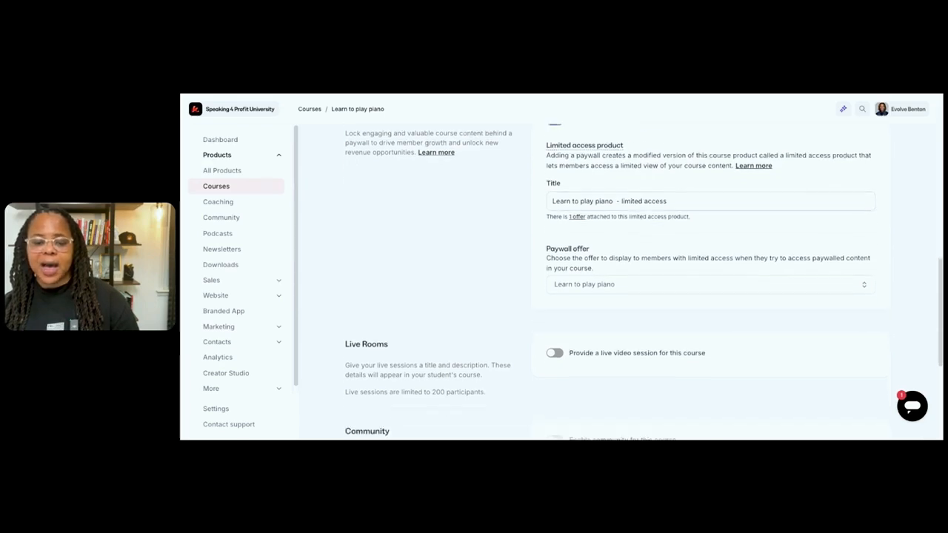
scroll(635, 285, down, 5)
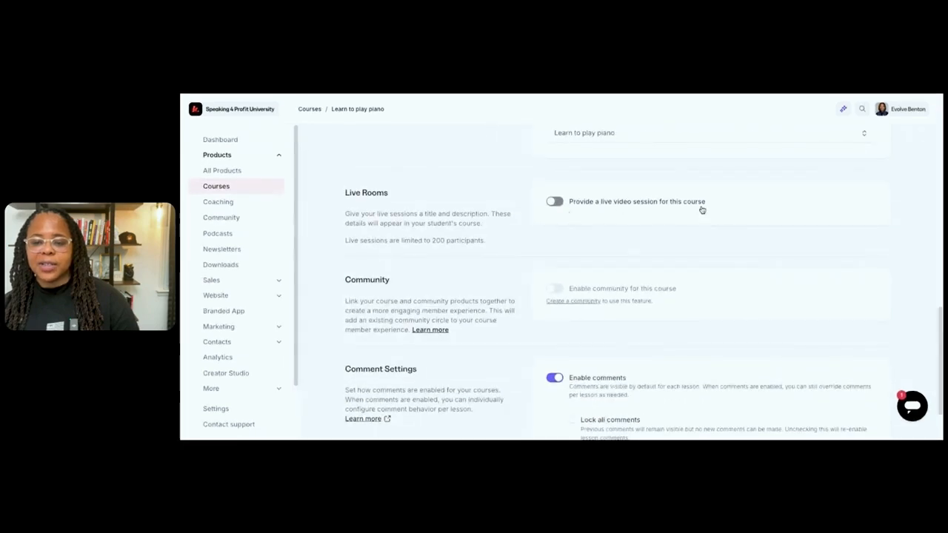
click(555, 203)
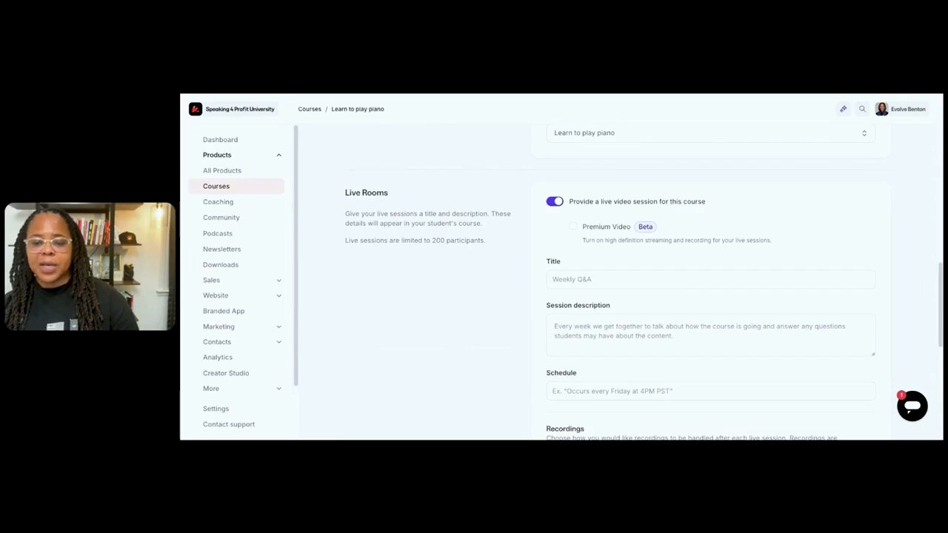
click(555, 201)
Save the course settings with the new Speaking 4 Profit thumbnail
scroll(631, 266, down, 2)
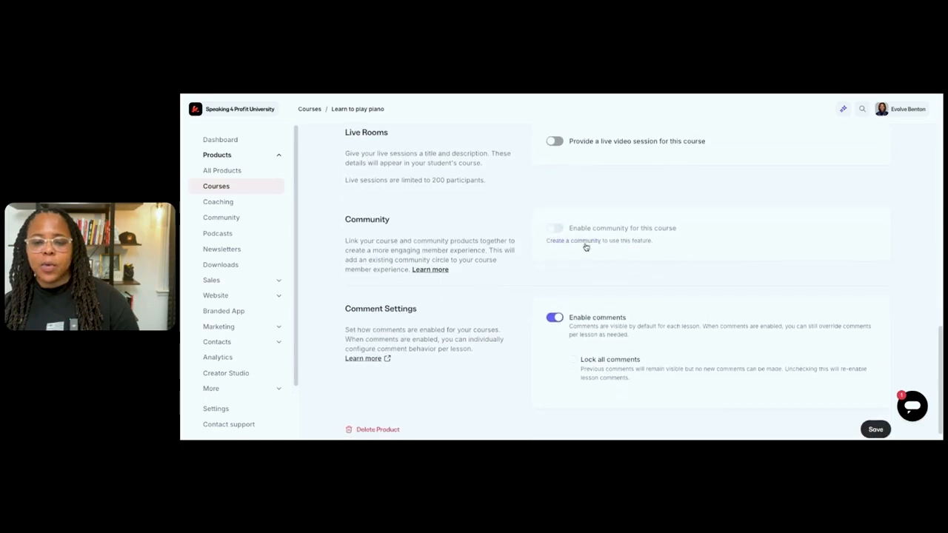
scroll(675, 283, down, 1)
scroll(676, 283, down, 1)
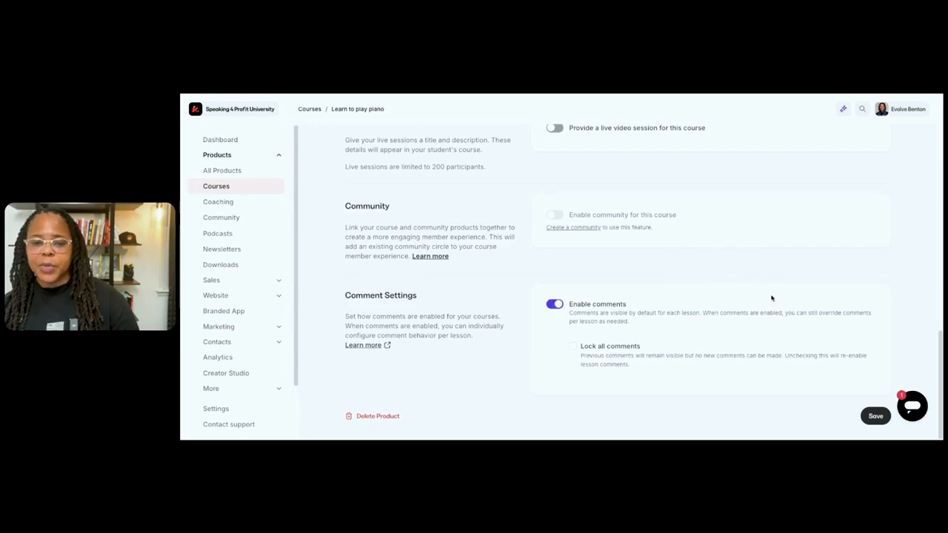
click(871, 417)
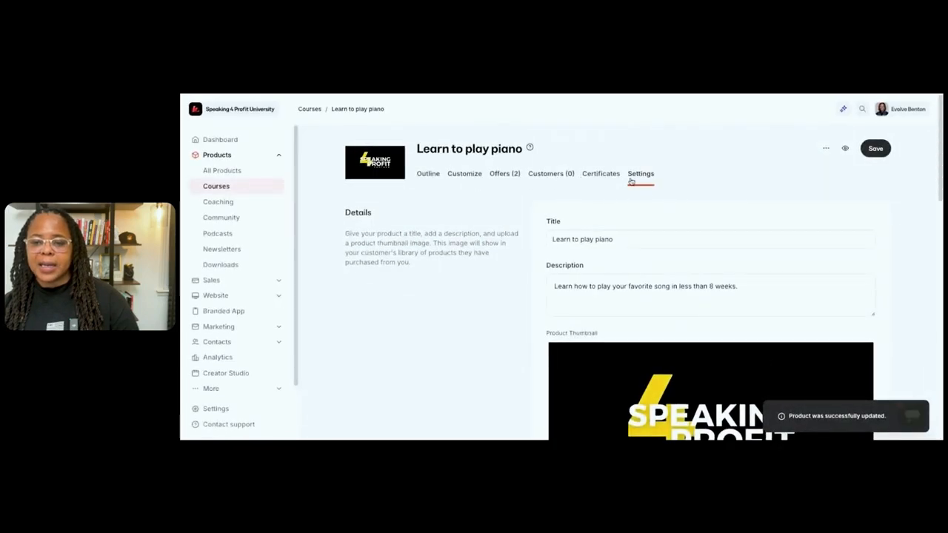
click(846, 150)
click(731, 191)
click(845, 149)
click(800, 170)
click(848, 147)
click(800, 171)
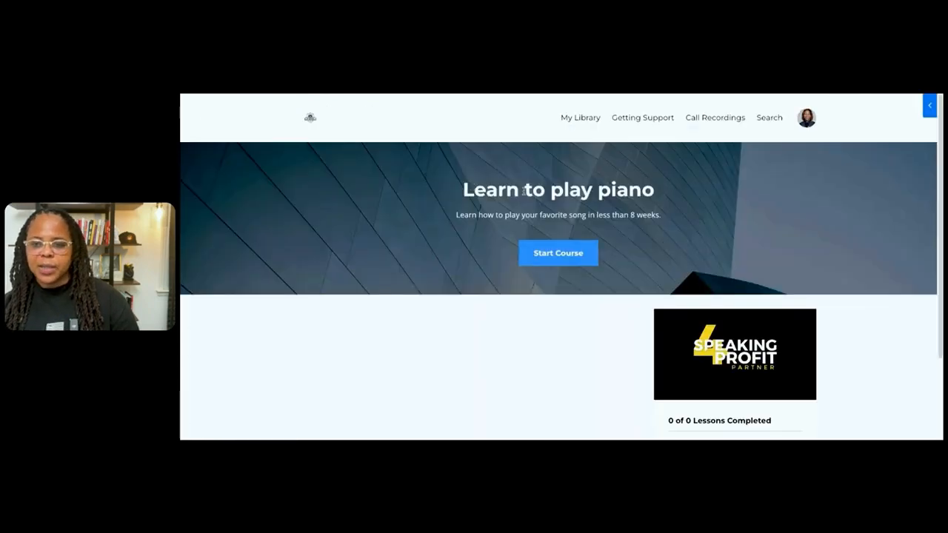
scroll(534, 211, down, 3)
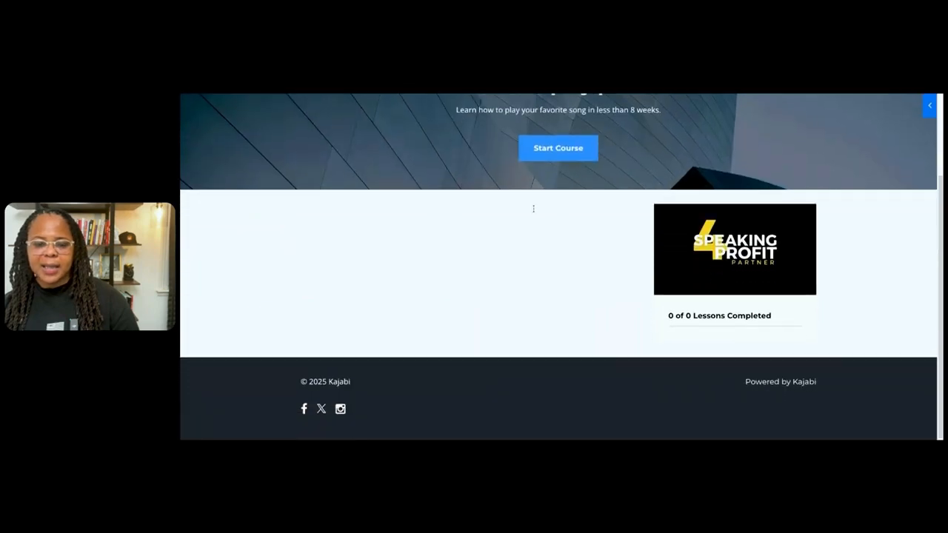
scroll(533, 210, up, 3)
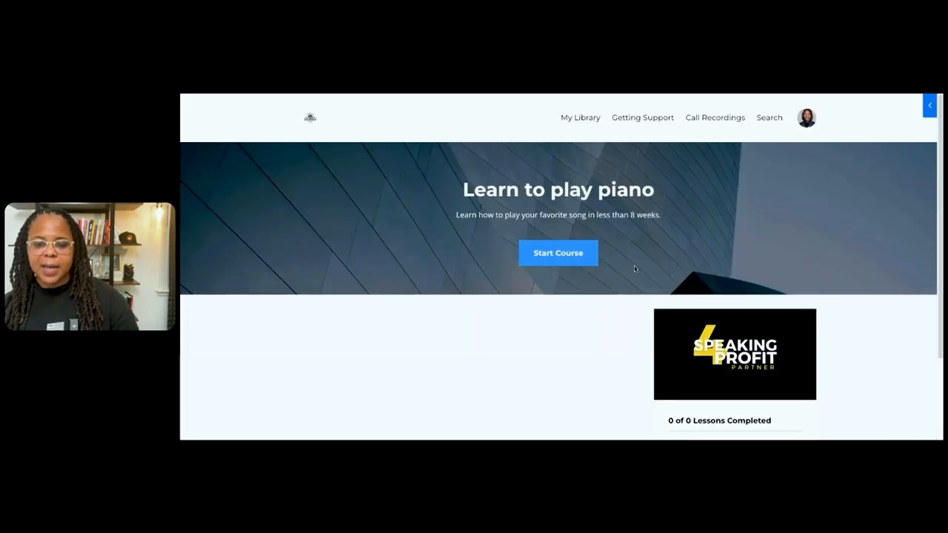
scroll(563, 271, down, 3)
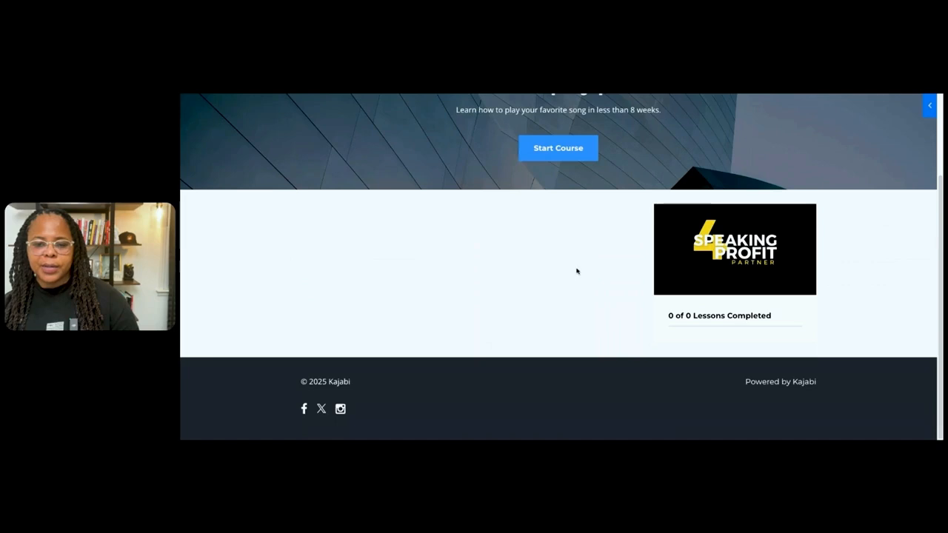
scroll(576, 268, up, 3)
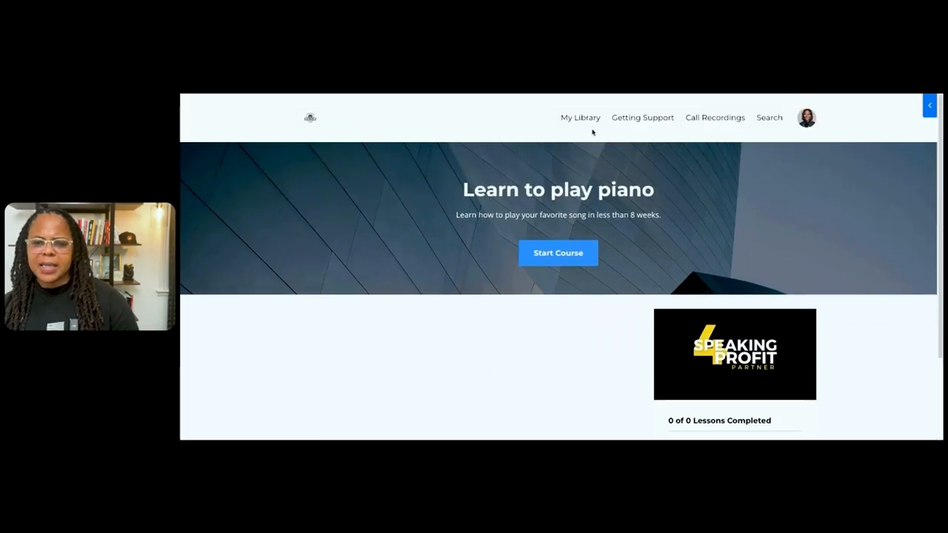
scroll(477, 154, down, 3)
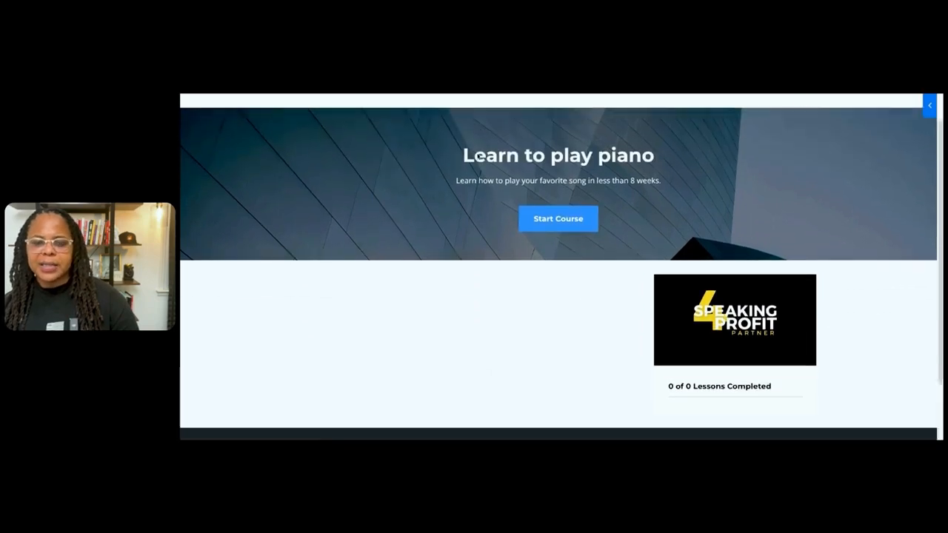
scroll(482, 152, up, 3)
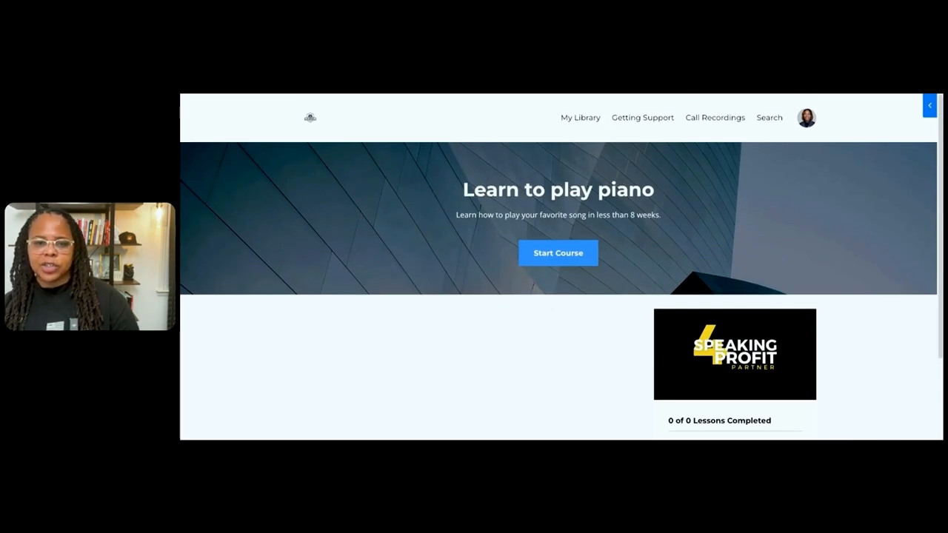
key(ctrl+shift+Tab)
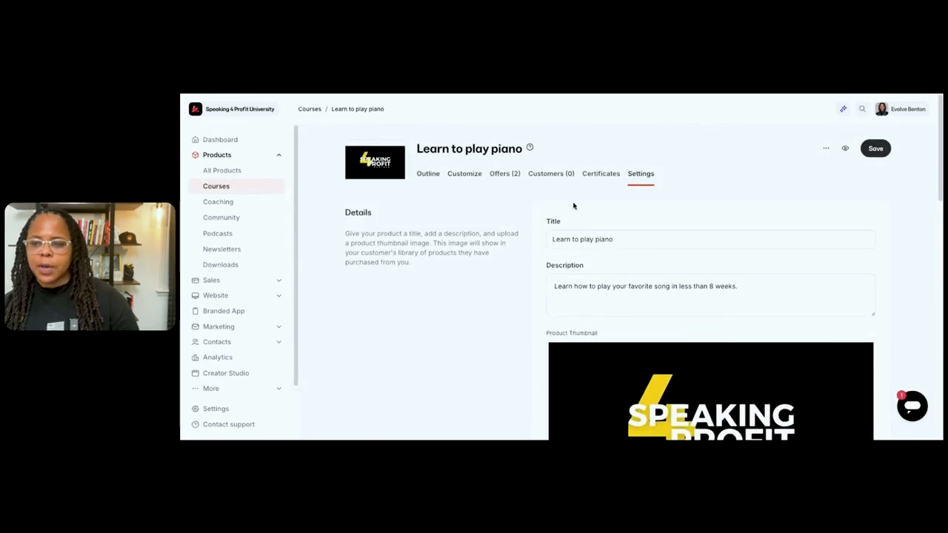
Publish the Introduction to Piano and Music Theory module and its Introduction to Music Theory lesson
click(426, 174)
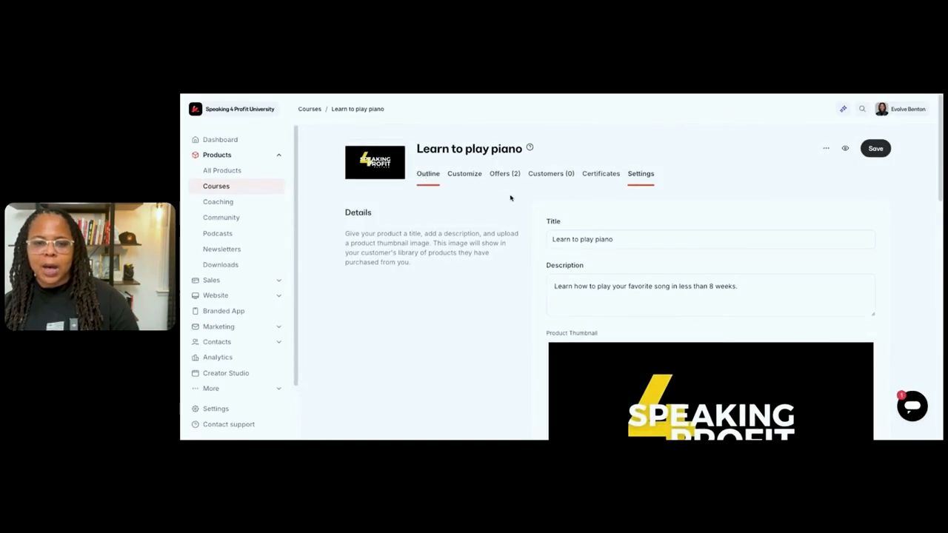
scroll(571, 201, down, 2)
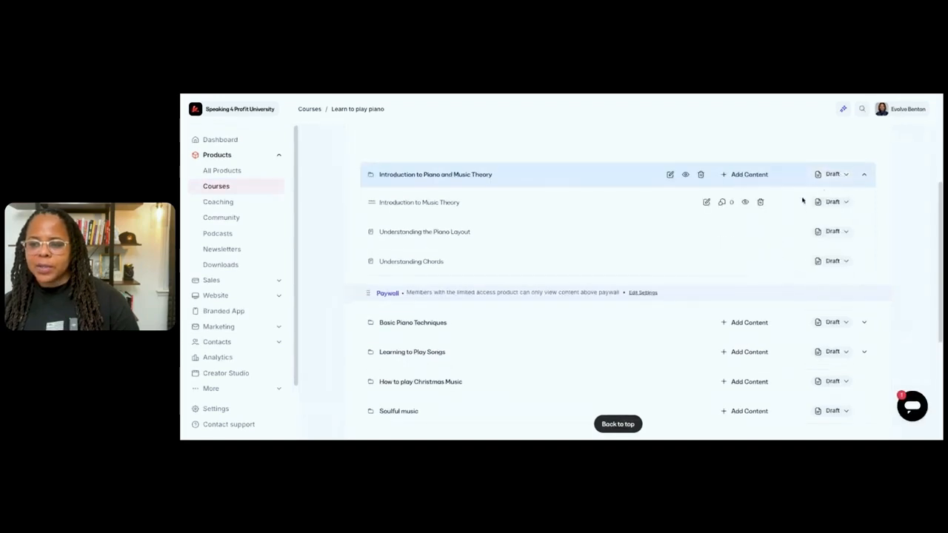
click(840, 175)
click(775, 219)
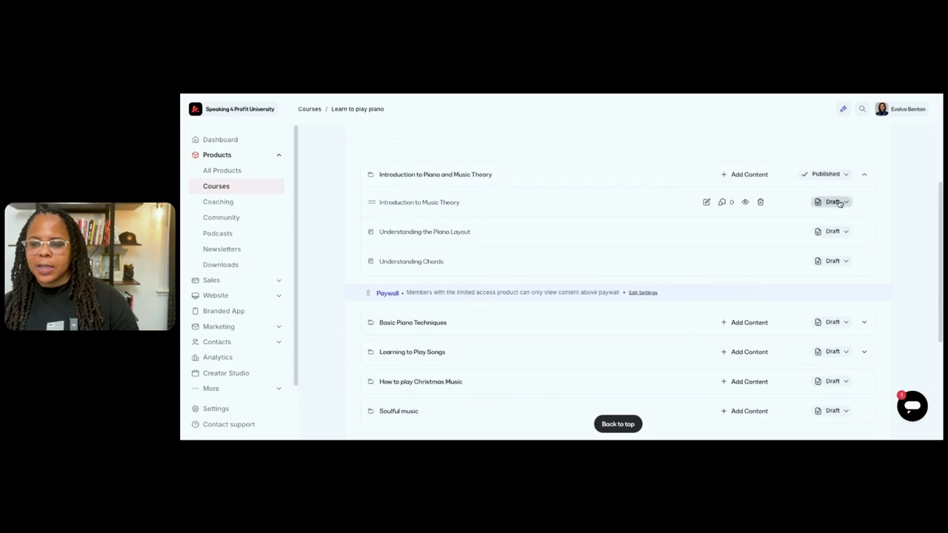
click(830, 202)
click(833, 235)
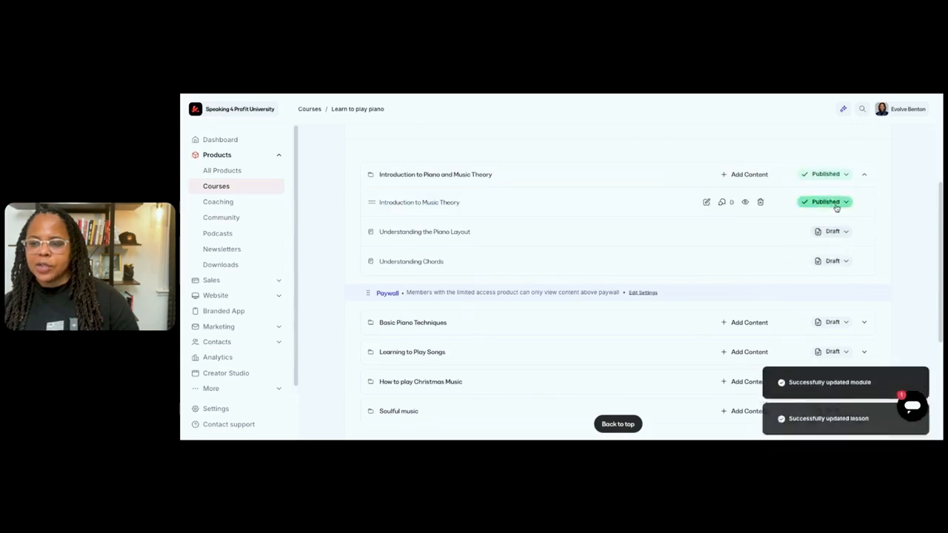
Publish the Understanding the Piano Layout and Understanding Chords lessons
click(832, 232)
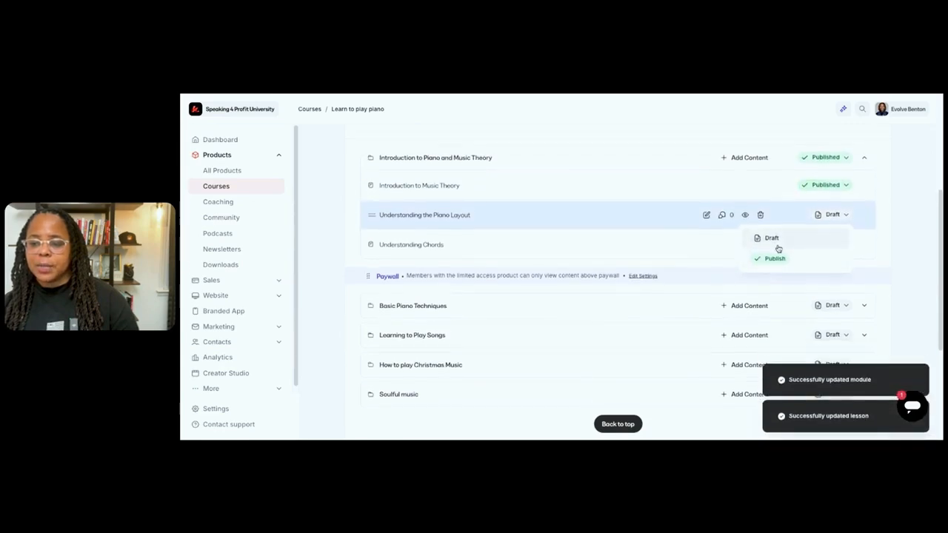
scroll(777, 250, up, 1)
scroll(777, 250, down, 1)
scroll(779, 249, up, 1)
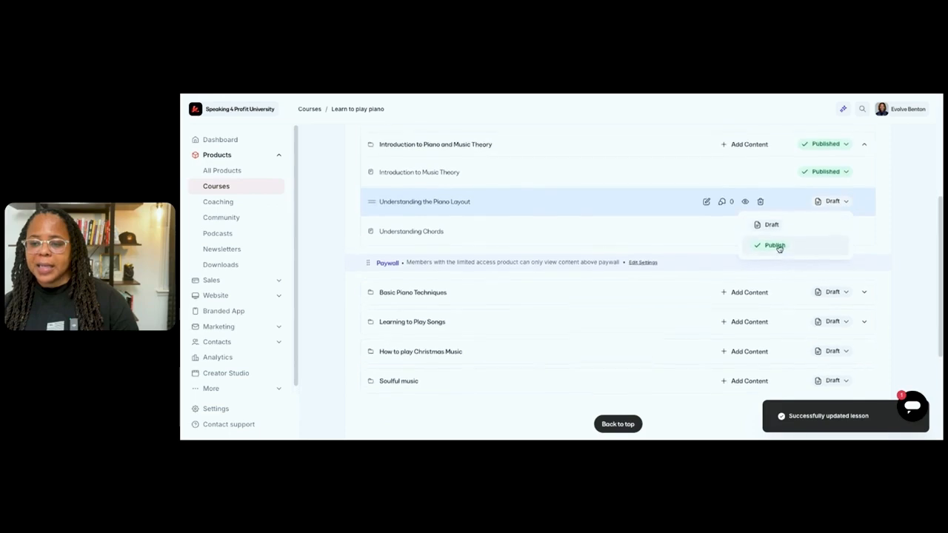
scroll(779, 245, down, 1)
scroll(781, 241, up, 2)
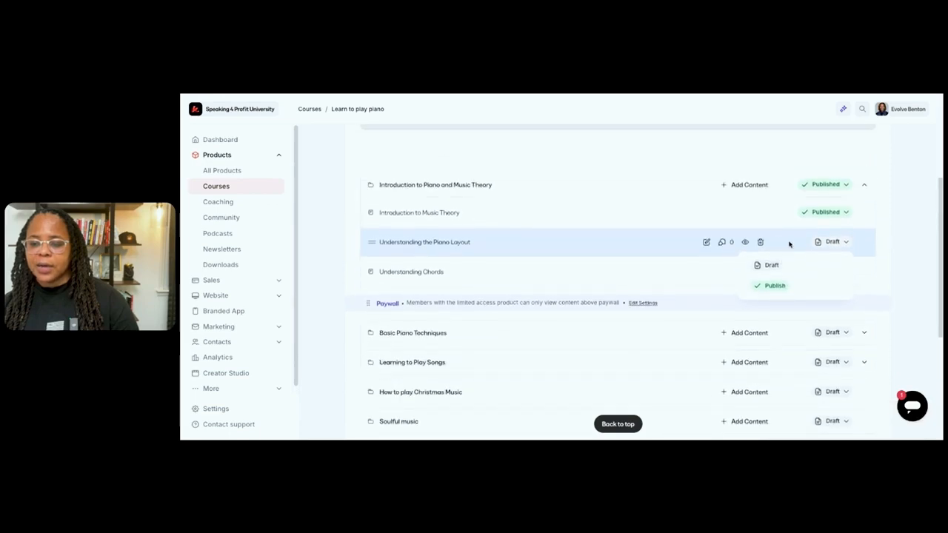
click(790, 291)
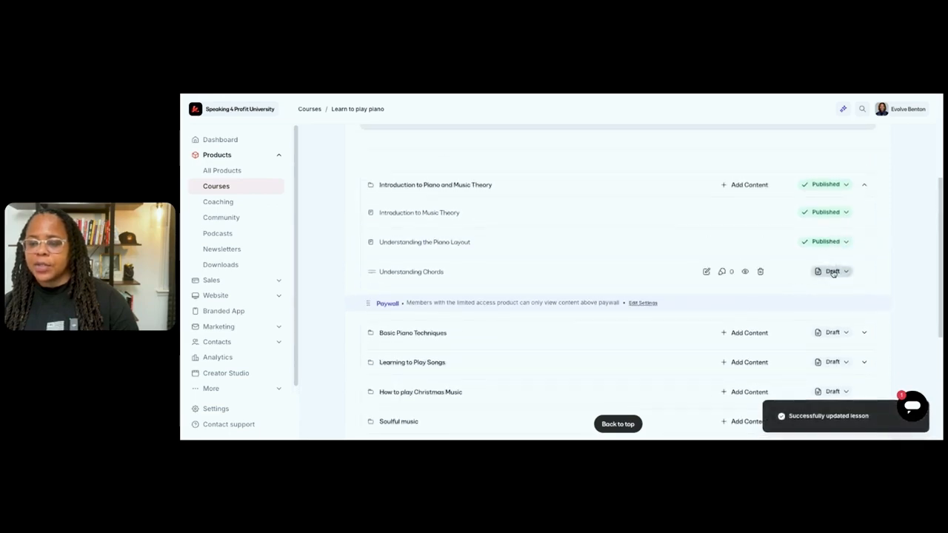
click(829, 272)
click(795, 318)
scroll(821, 319, down, 1)
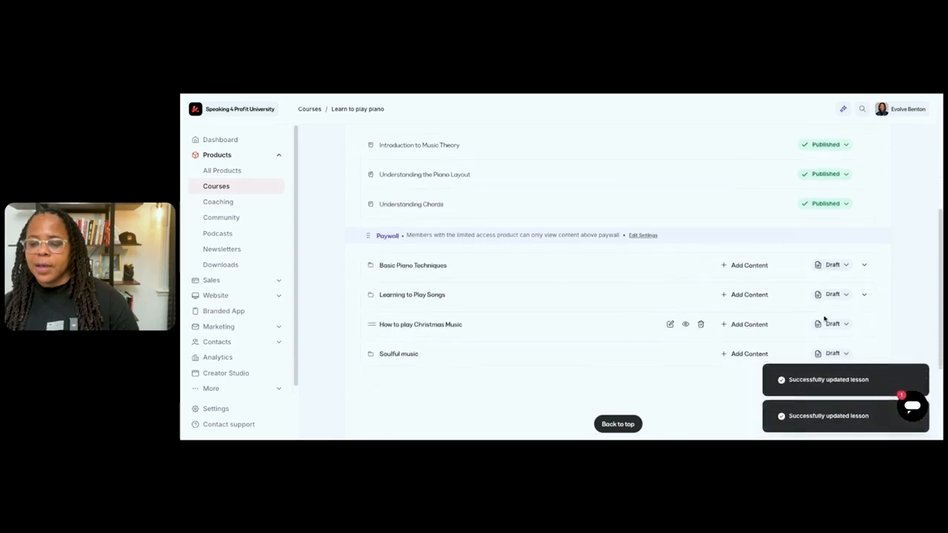
Publish the Basic Piano Techniques module after cancelling its drip scheduling
click(834, 264)
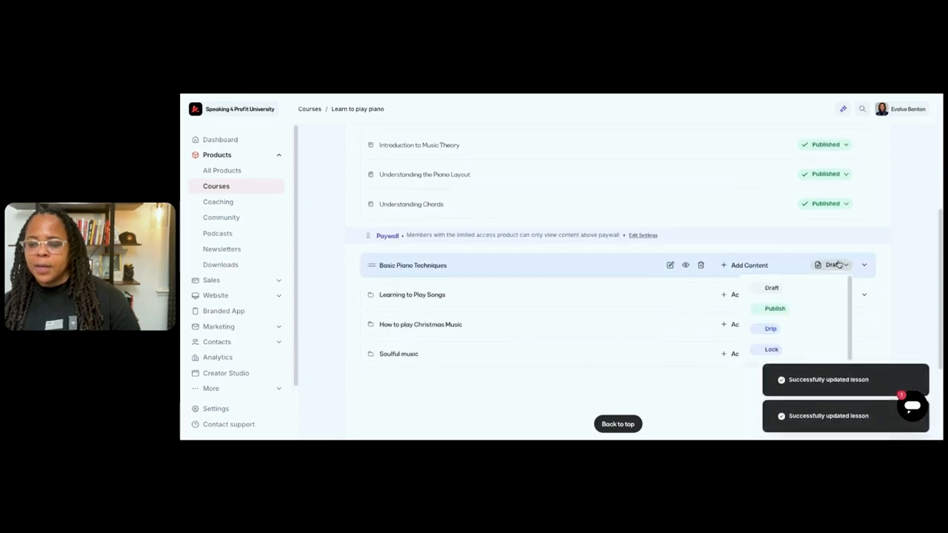
click(776, 329)
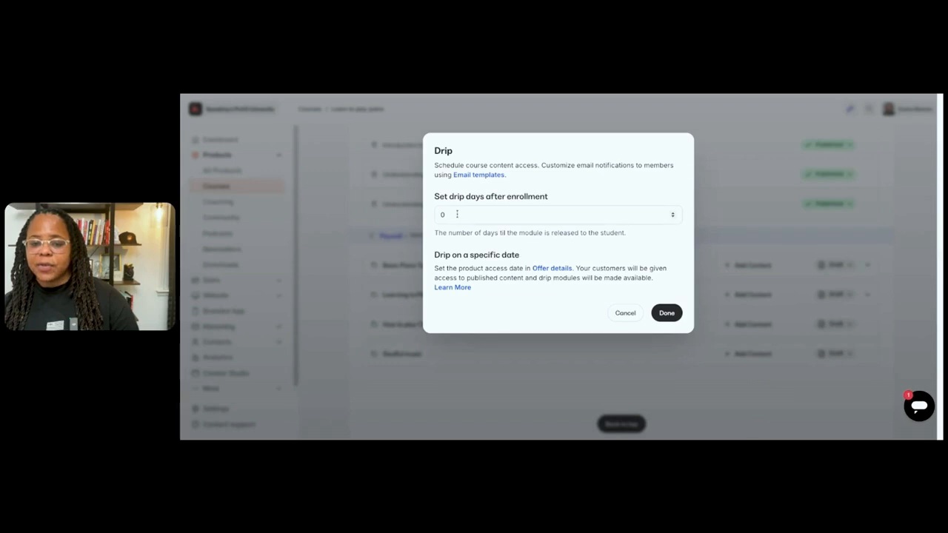
click(630, 319)
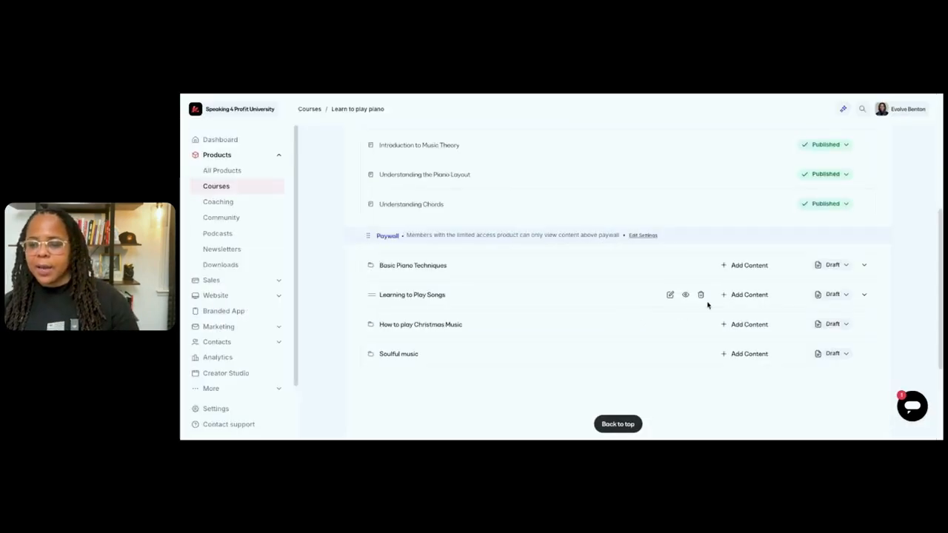
click(831, 265)
click(775, 309)
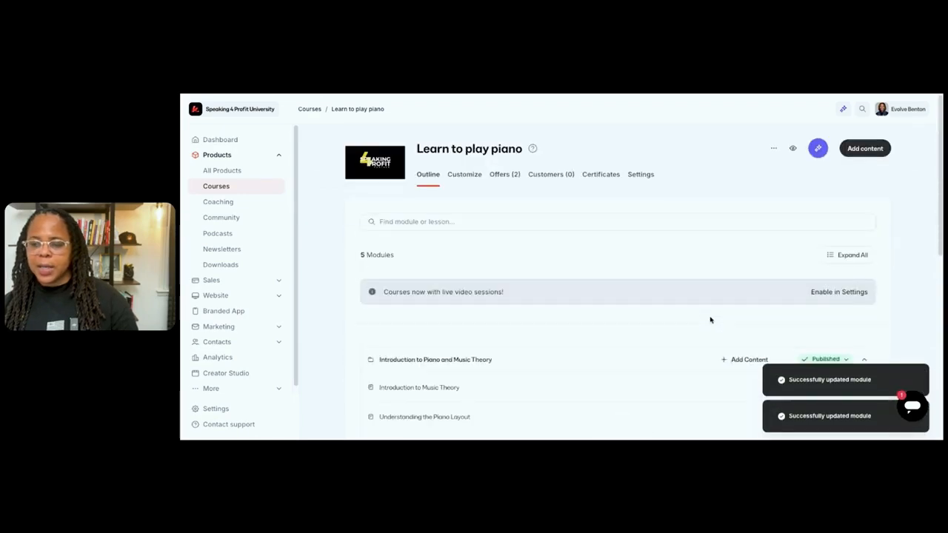
scroll(663, 248, down, 10)
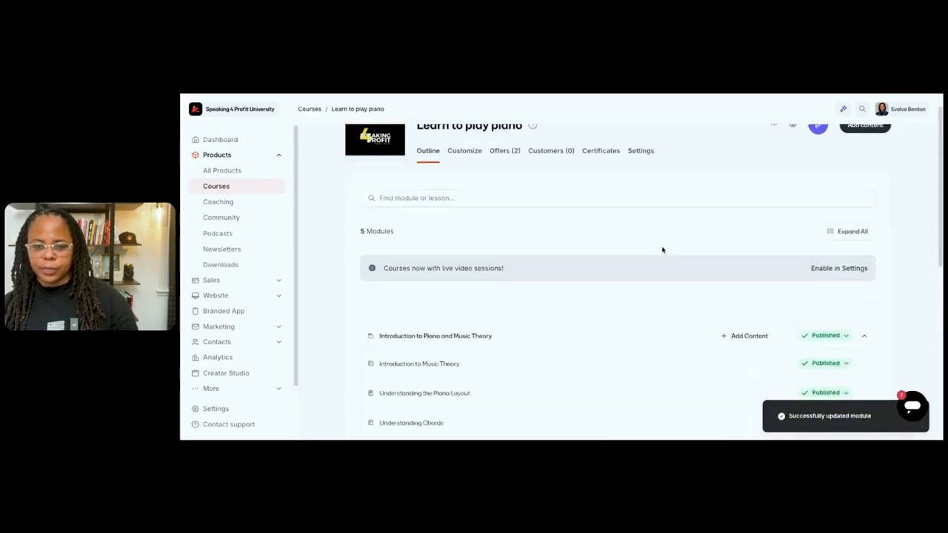
scroll(663, 249, up, 10)
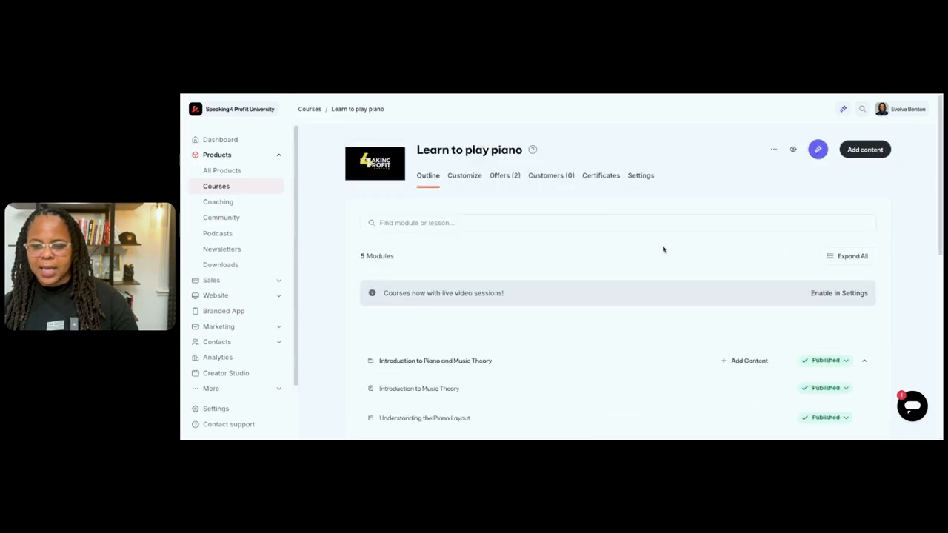
Preview the course as a member with full access
click(792, 149)
click(735, 172)
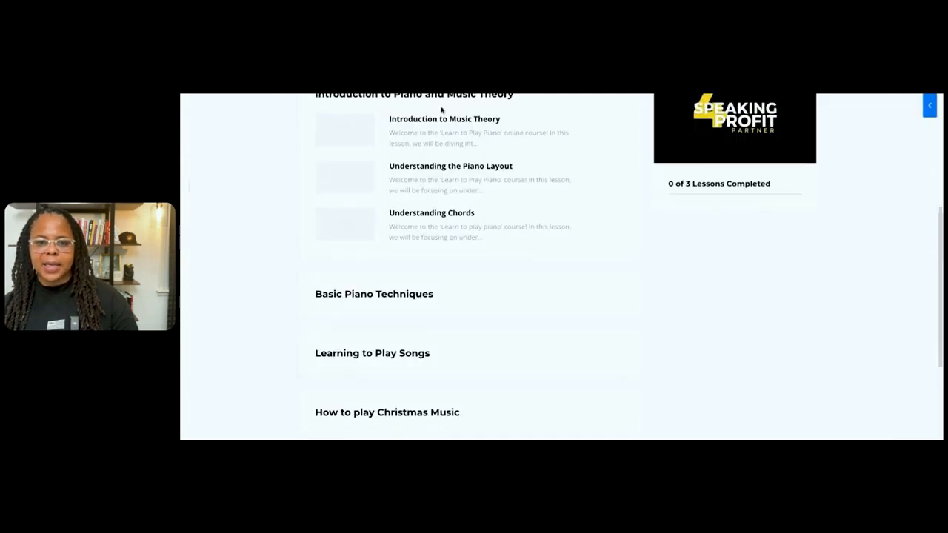
scroll(473, 192, up, 4)
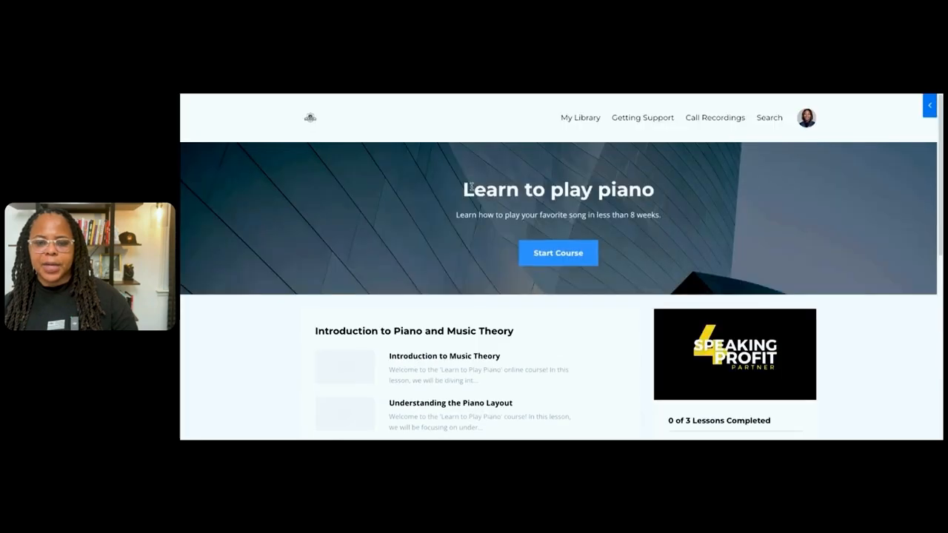
Scroll the full-access preview and read through the Introduction to Music Theory lesson
scroll(440, 185, down, 1)
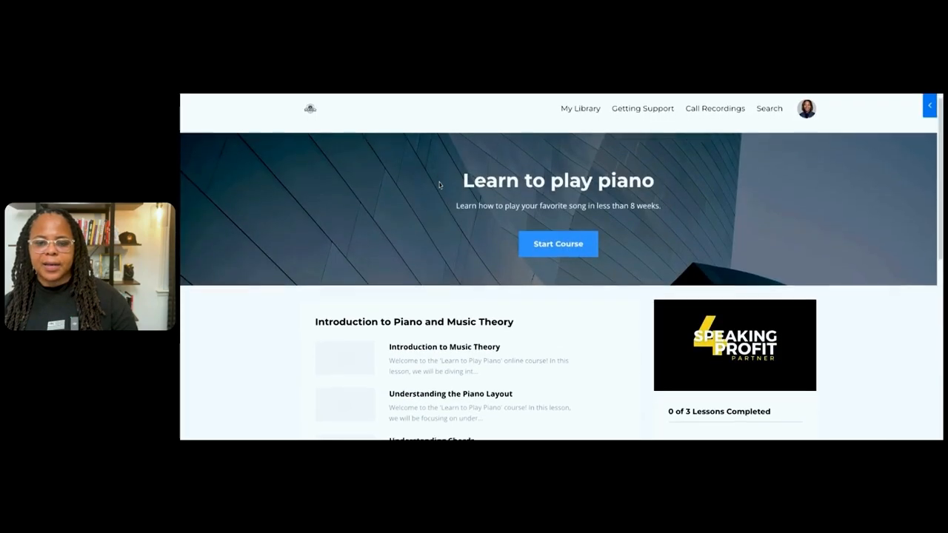
scroll(439, 184, down, 2)
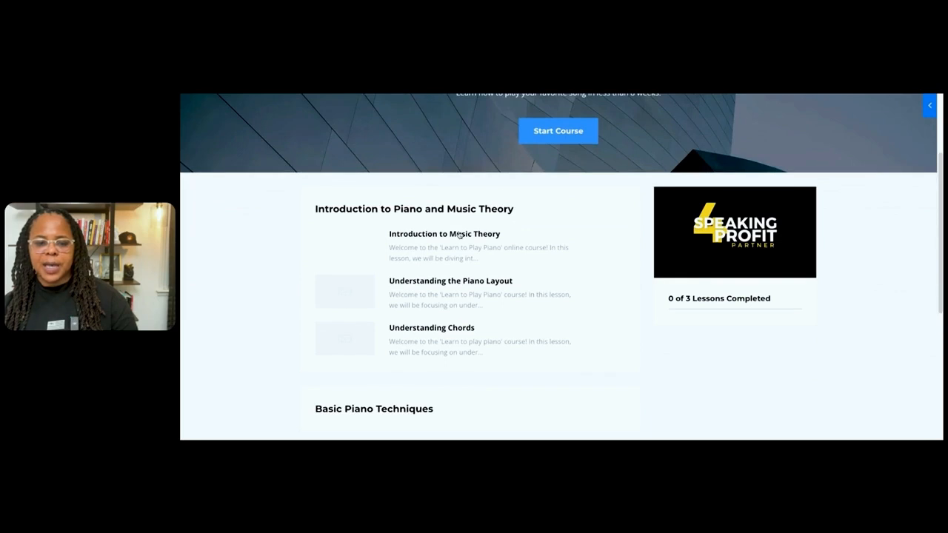
click(478, 256)
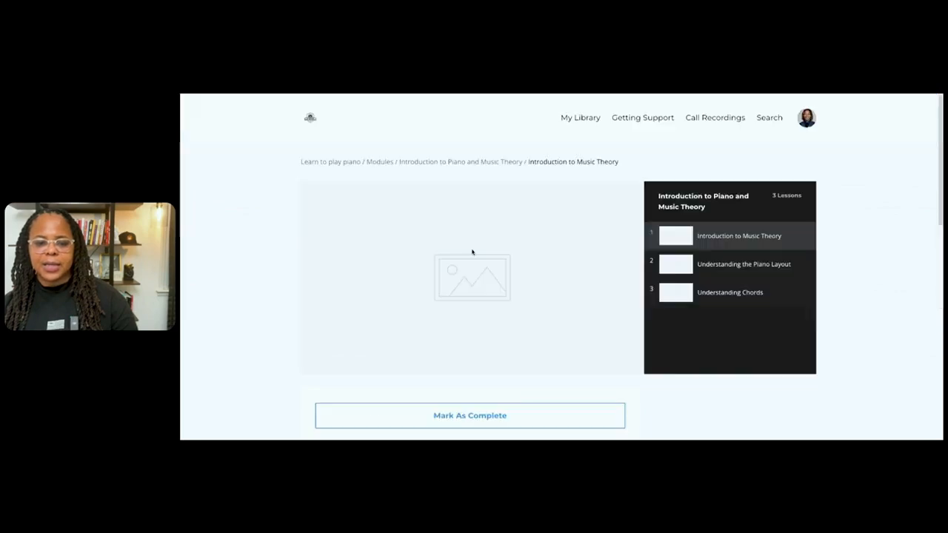
scroll(485, 244, down, 5)
scroll(486, 243, up, 2)
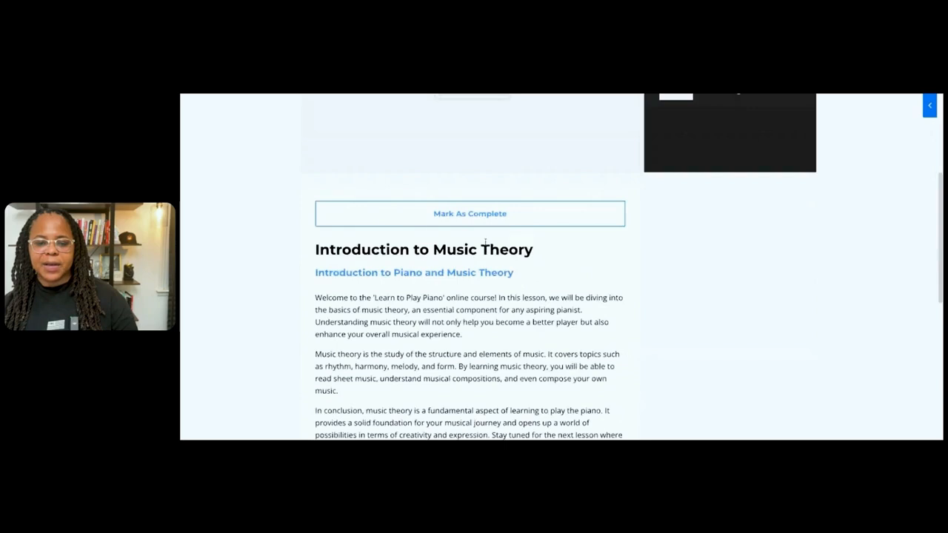
scroll(486, 242, up, 3)
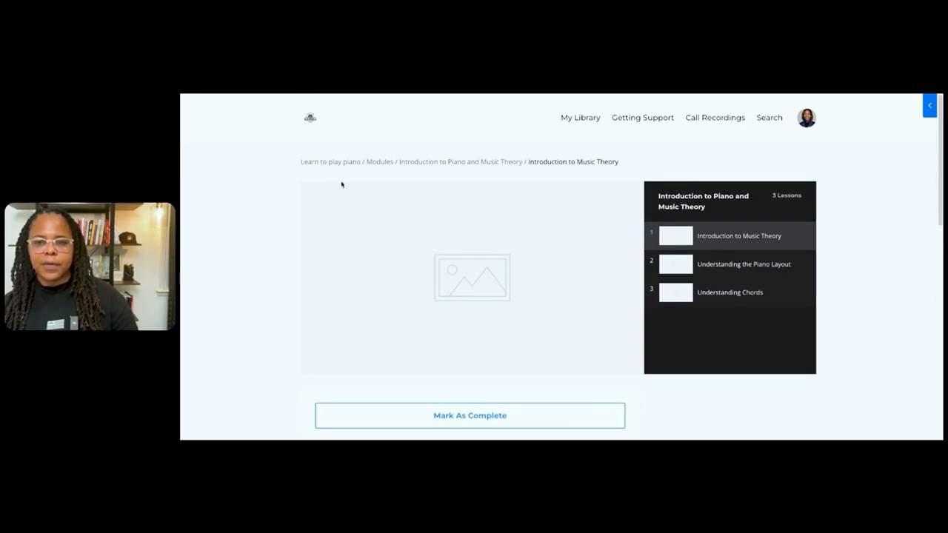
scroll(431, 212, down, 4)
scroll(432, 214, up, 5)
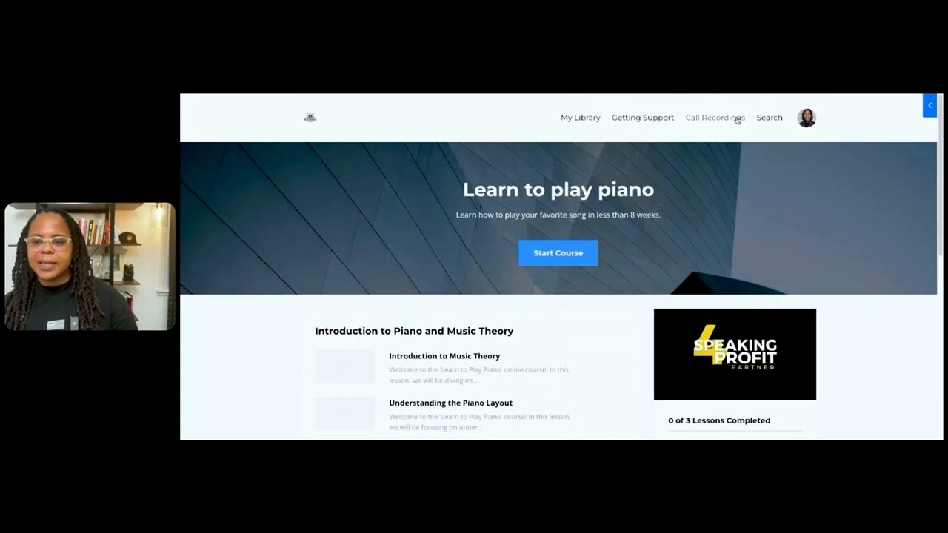
scroll(622, 171, down, 1)
scroll(624, 170, up, 1)
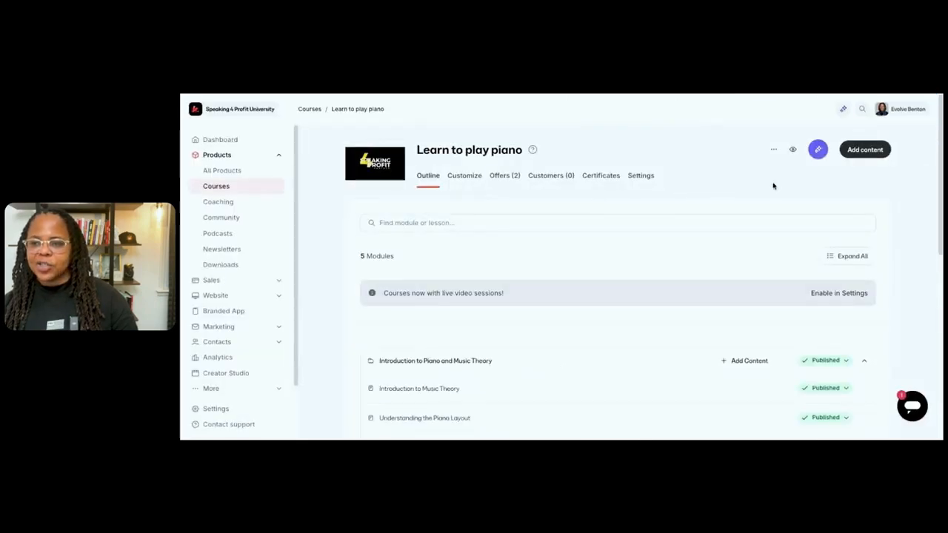
click(818, 150)
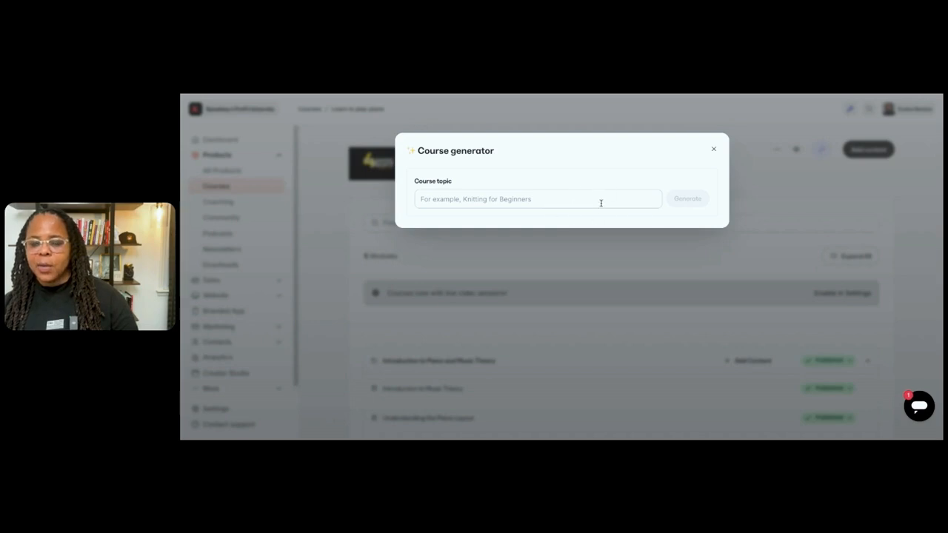
click(602, 201)
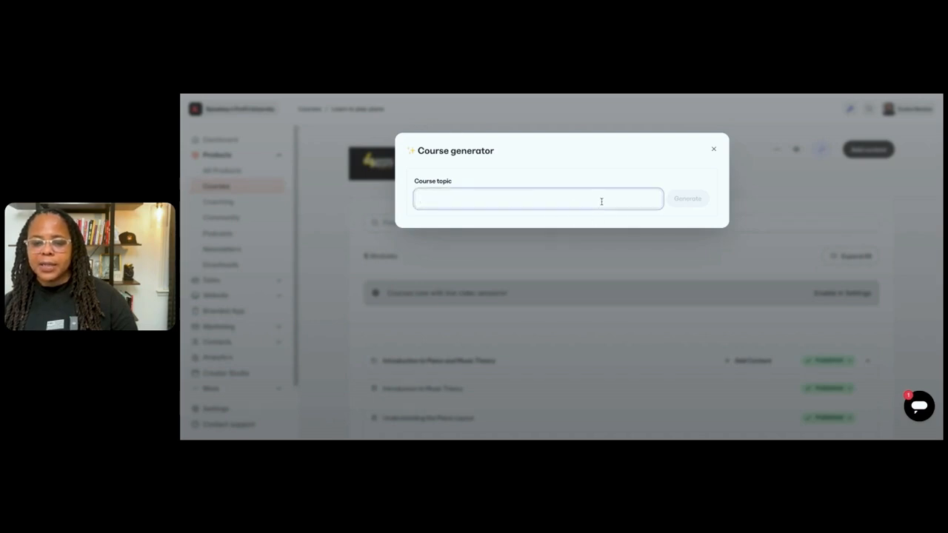
click(655, 169)
click(711, 148)
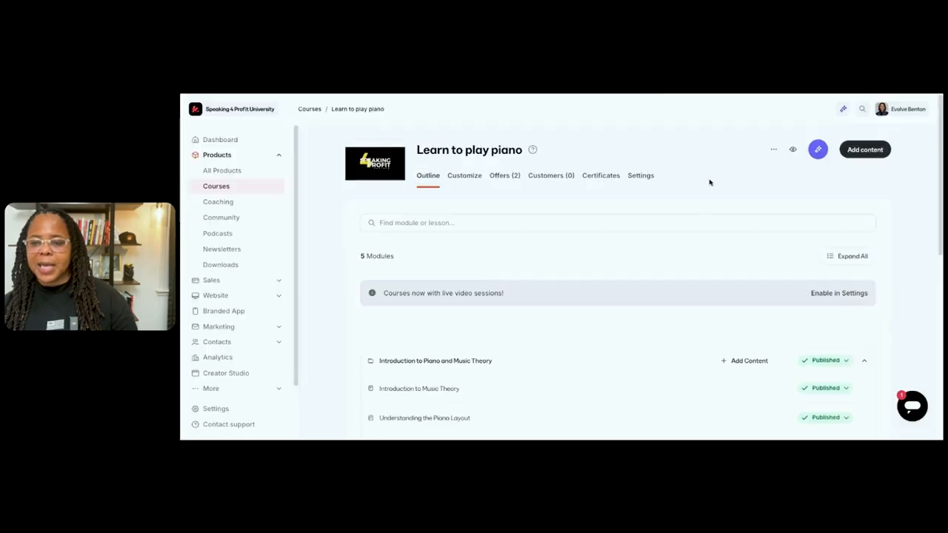
click(773, 152)
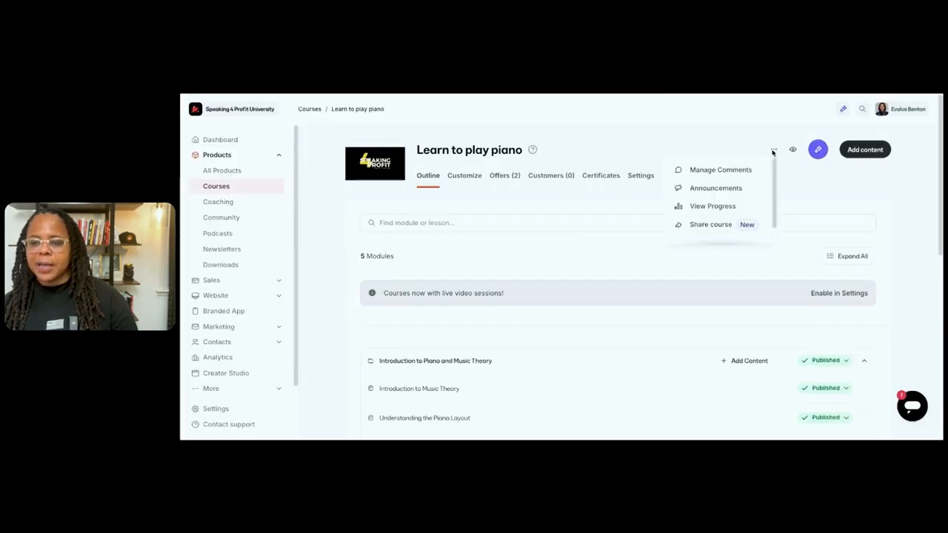
scroll(726, 222, down, 2)
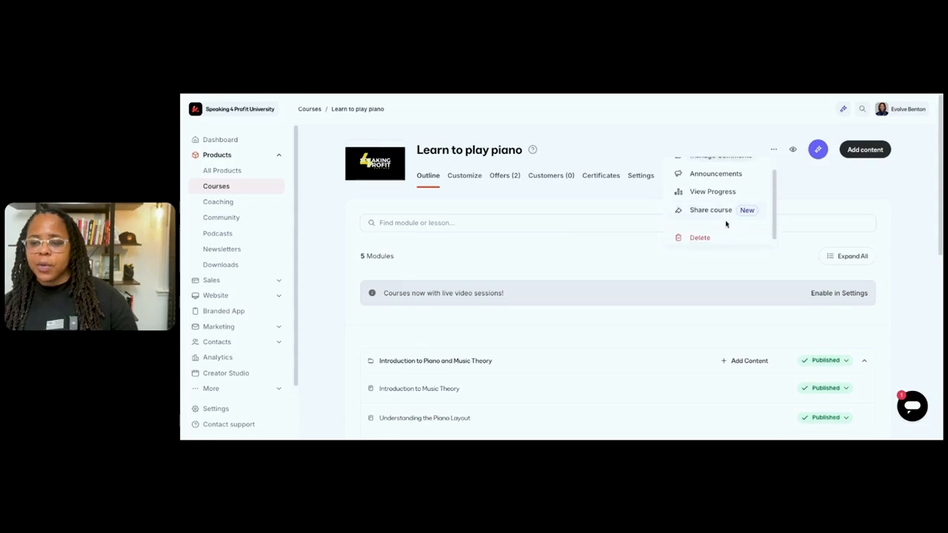
scroll(726, 220, up, 2)
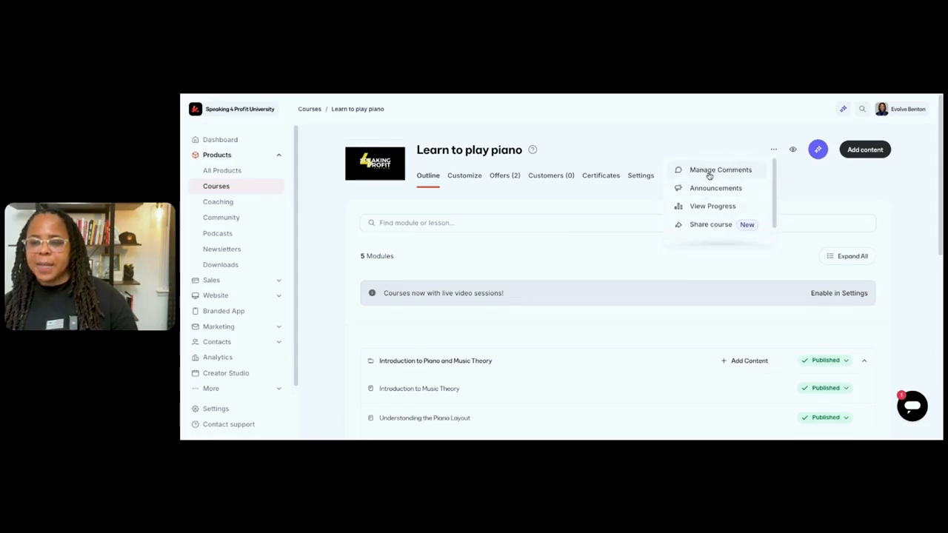
click(811, 176)
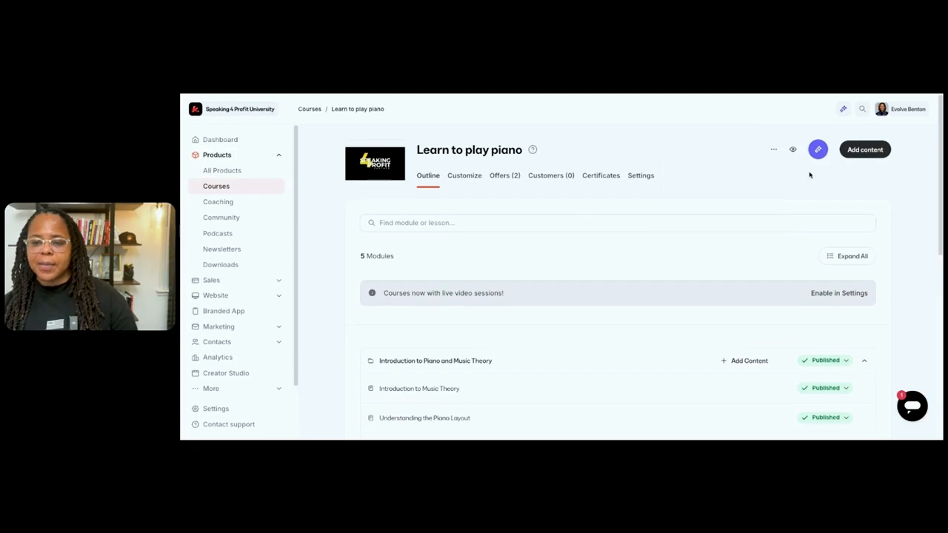
Open the Learn to play piano course page template in the page editor
click(464, 180)
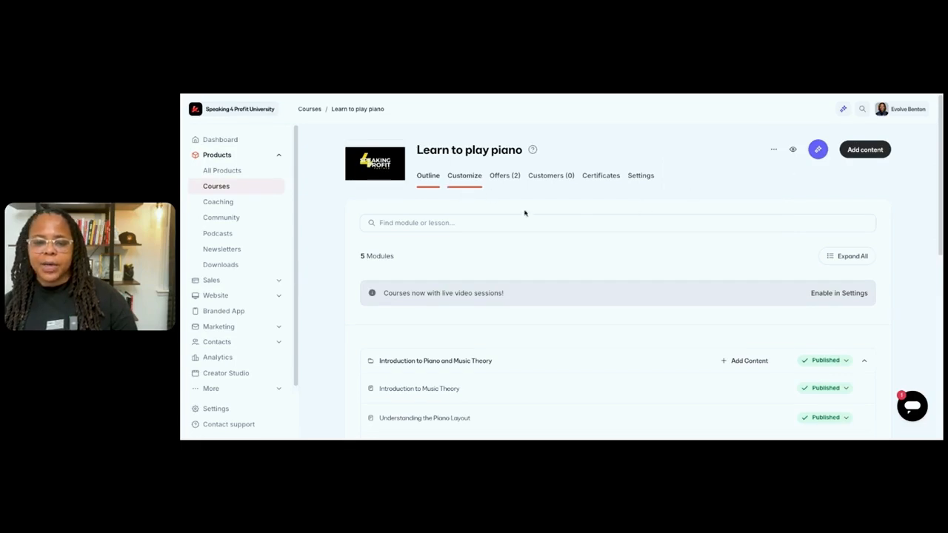
mouse_move(551, 222)
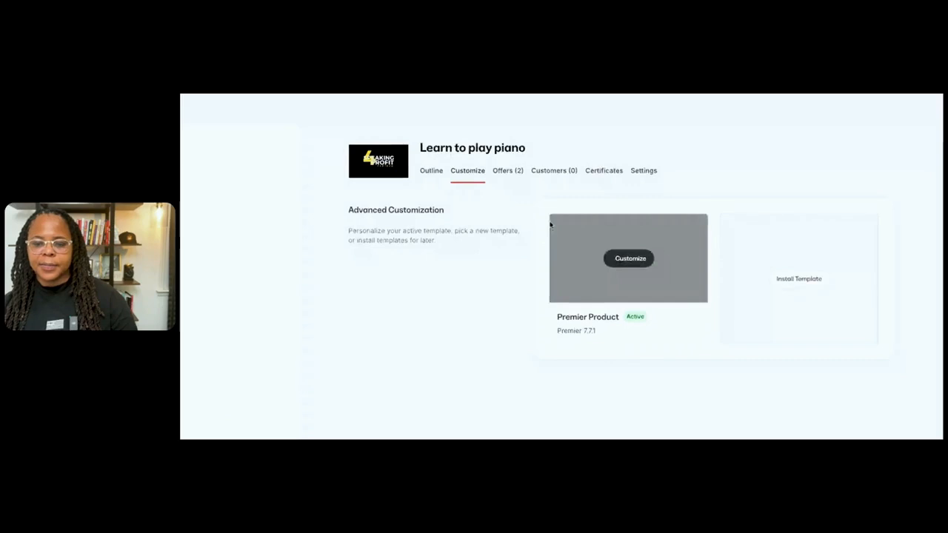
click(629, 261)
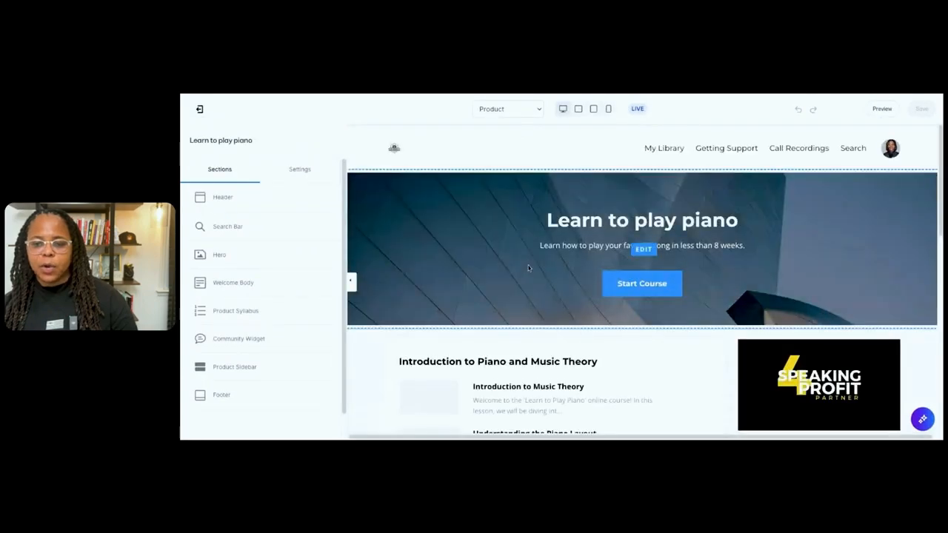
scroll(529, 268, down, 1)
scroll(529, 265, down, 2)
scroll(539, 229, up, 3)
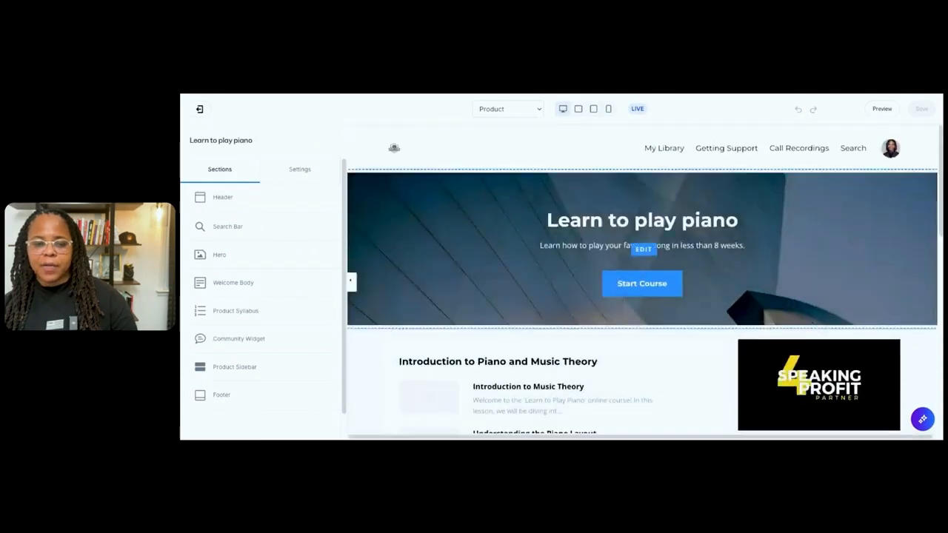
Inspect the settings of the title, Start Course button, syllabus and header blocks
click(543, 215)
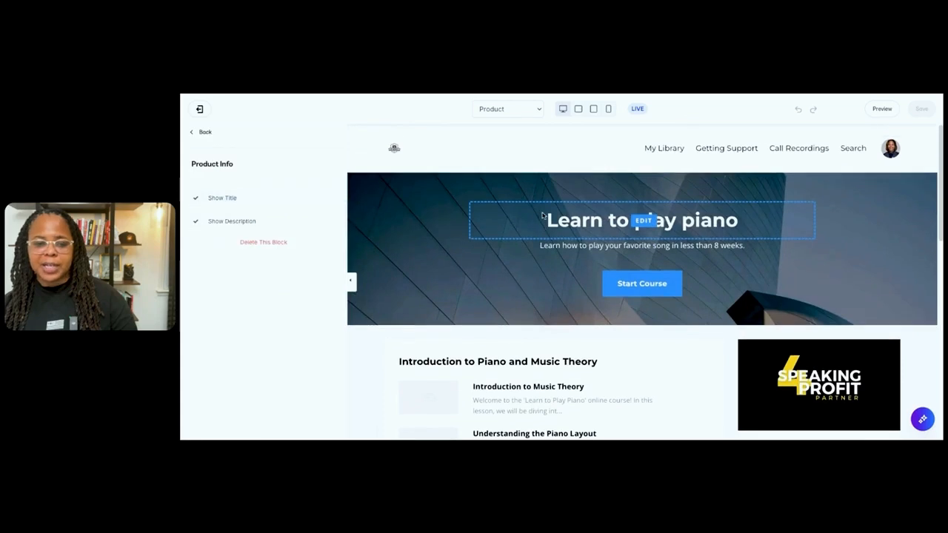
click(609, 292)
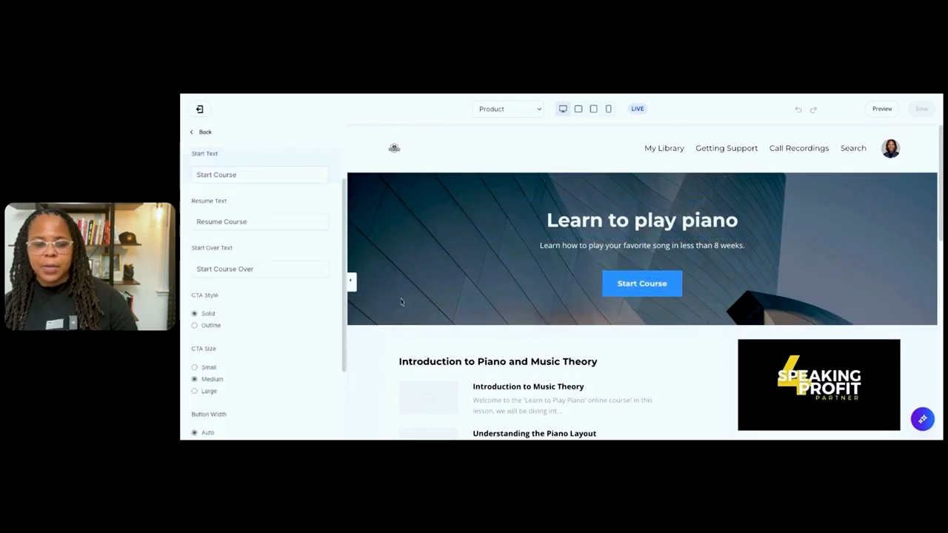
scroll(247, 303, down, 3)
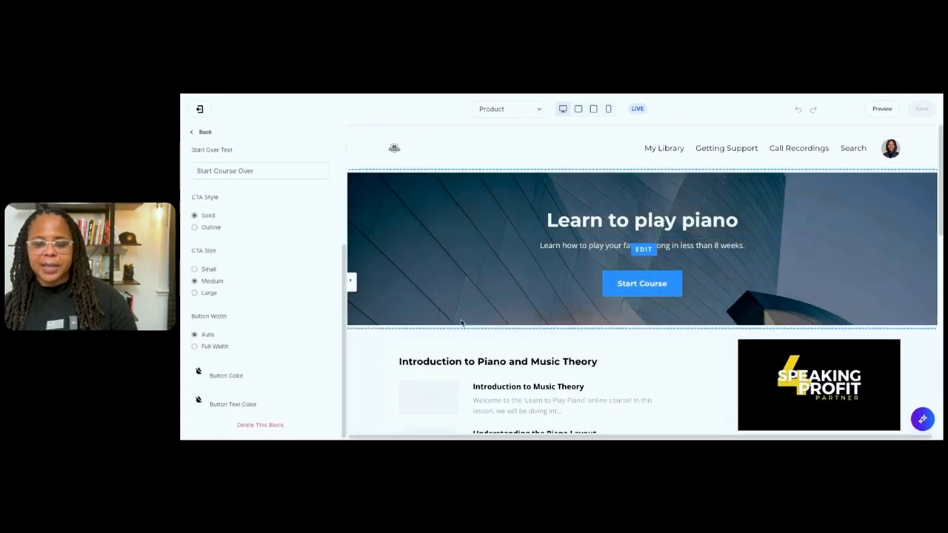
scroll(447, 318, down, 3)
click(500, 259)
scroll(548, 293, down, 2)
scroll(578, 300, up, 1)
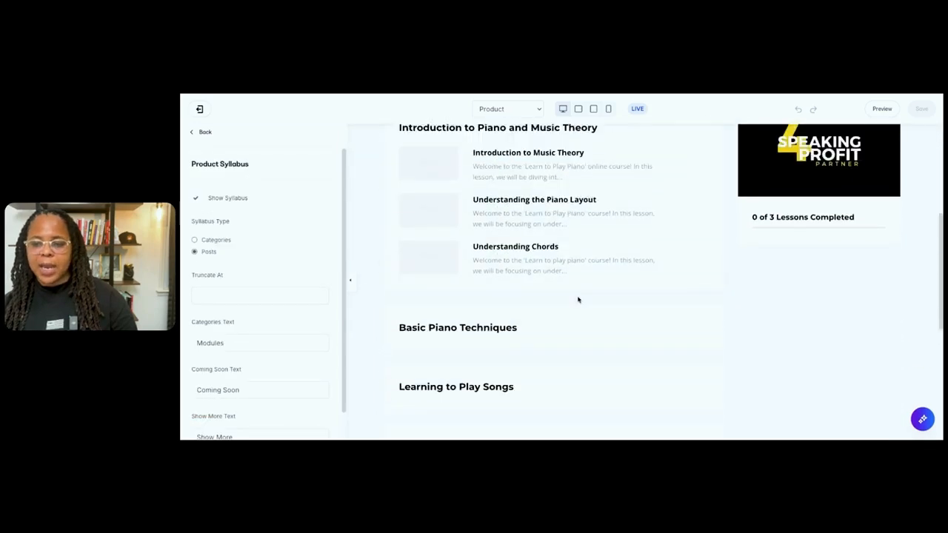
scroll(578, 300, up, 5)
click(689, 148)
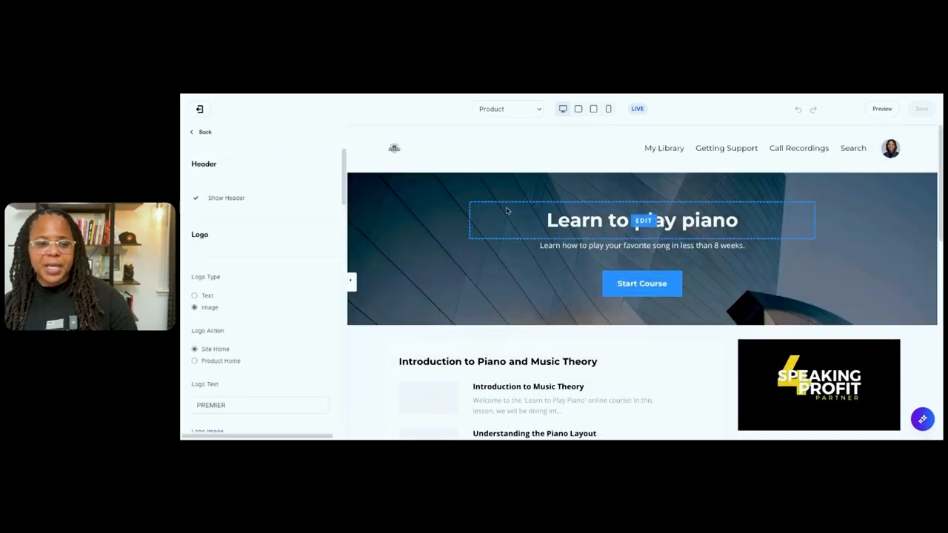
Uncheck Show Header, save the course page, and check it in mobile layout
click(194, 198)
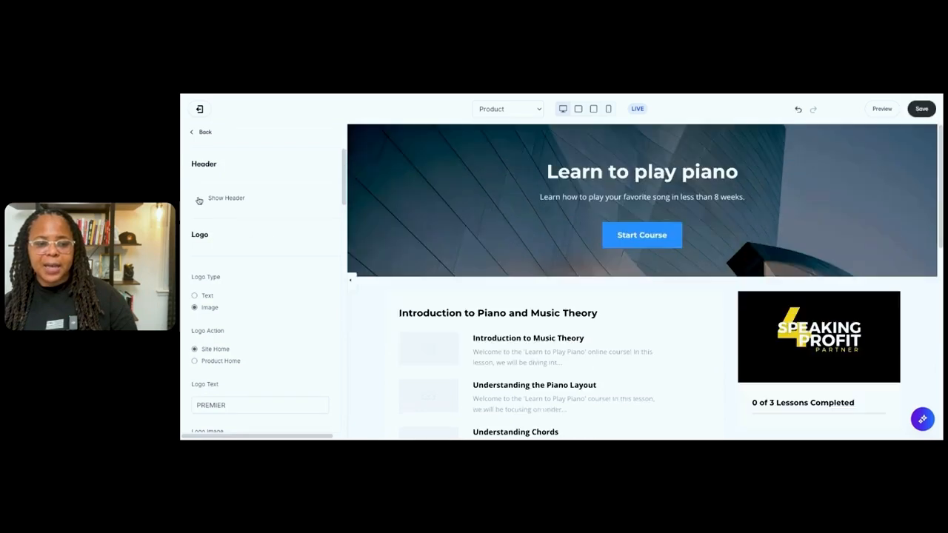
click(922, 109)
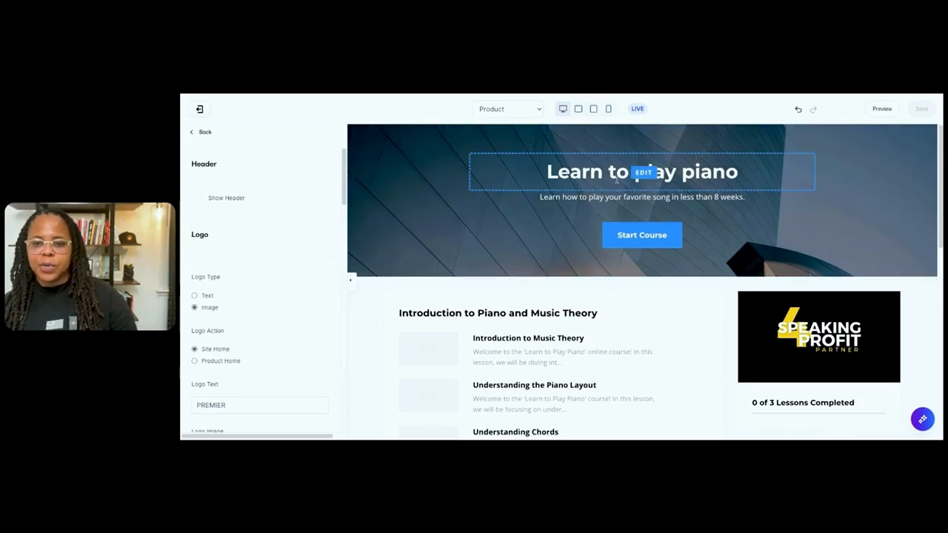
click(608, 110)
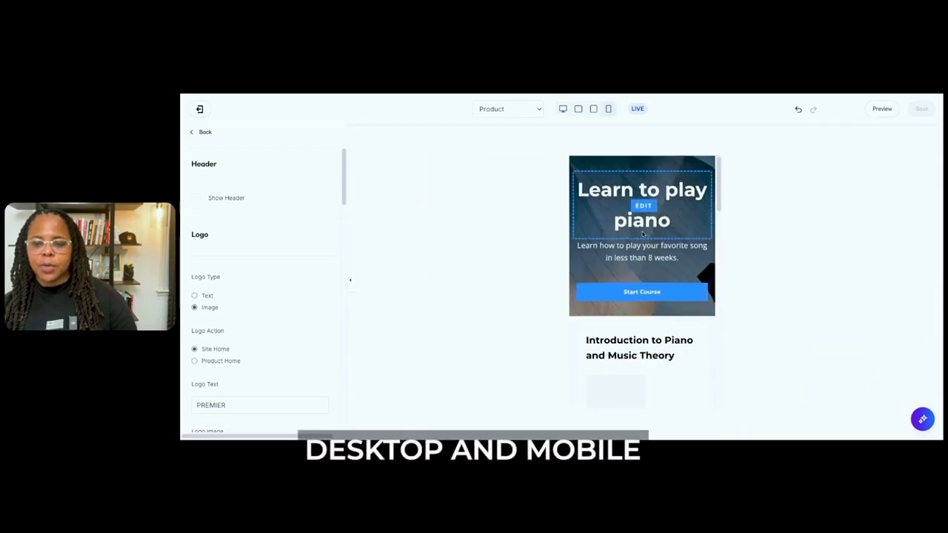
scroll(642, 233, down, 5)
scroll(642, 229, down, 10)
scroll(642, 282, down, 5)
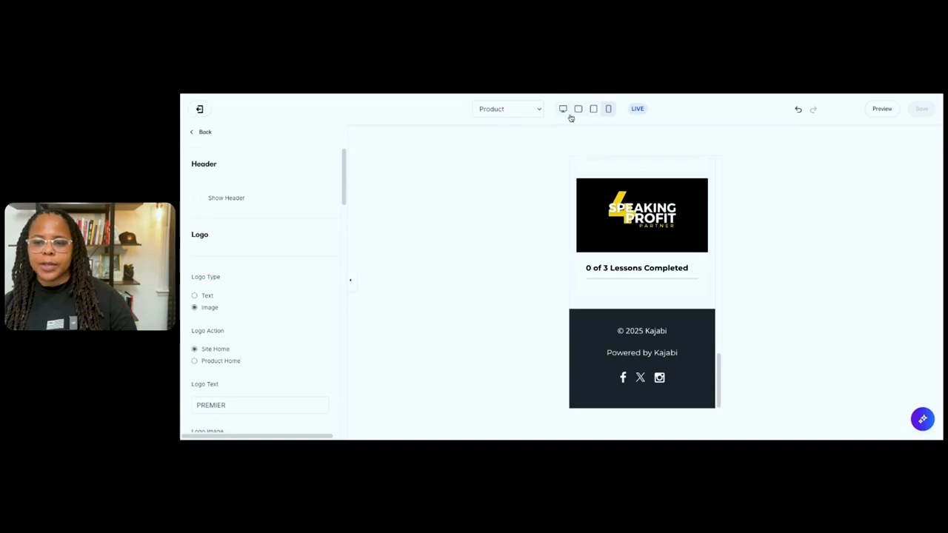
View a full preview of the course page, then return to the Sections list
click(882, 109)
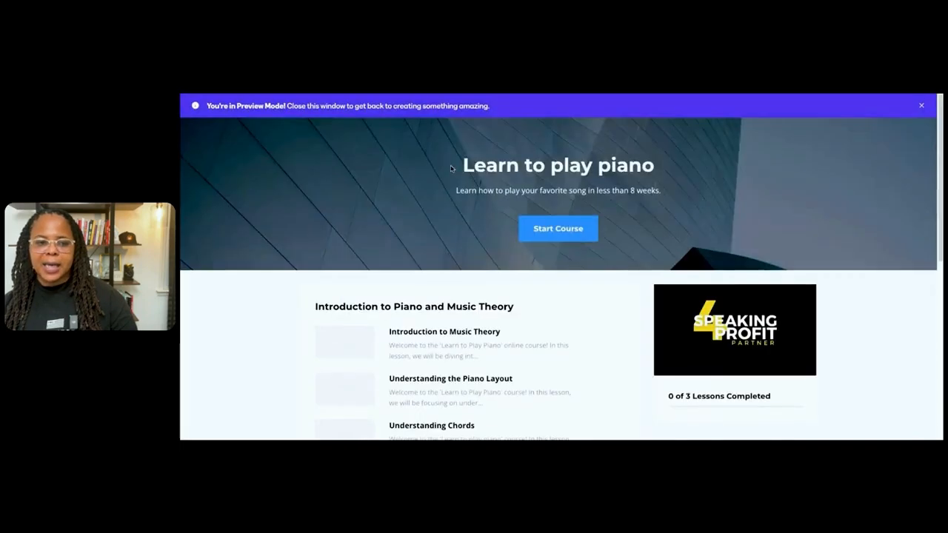
scroll(449, 169, down, 2)
scroll(450, 170, up, 2)
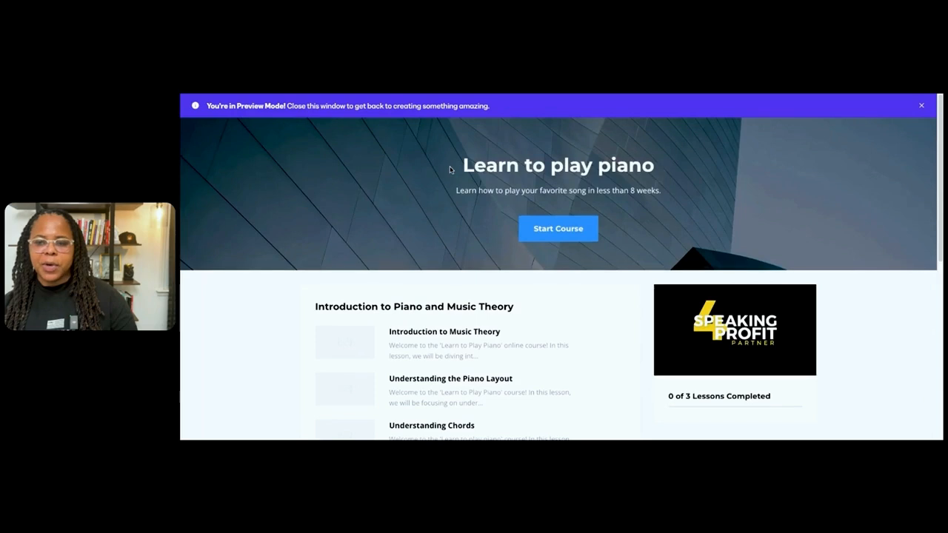
scroll(450, 170, down, 1)
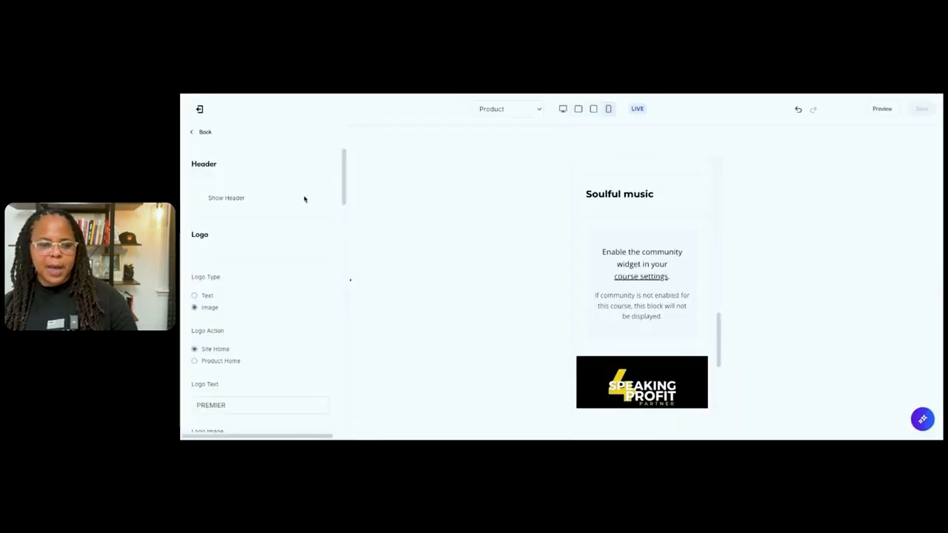
click(204, 133)
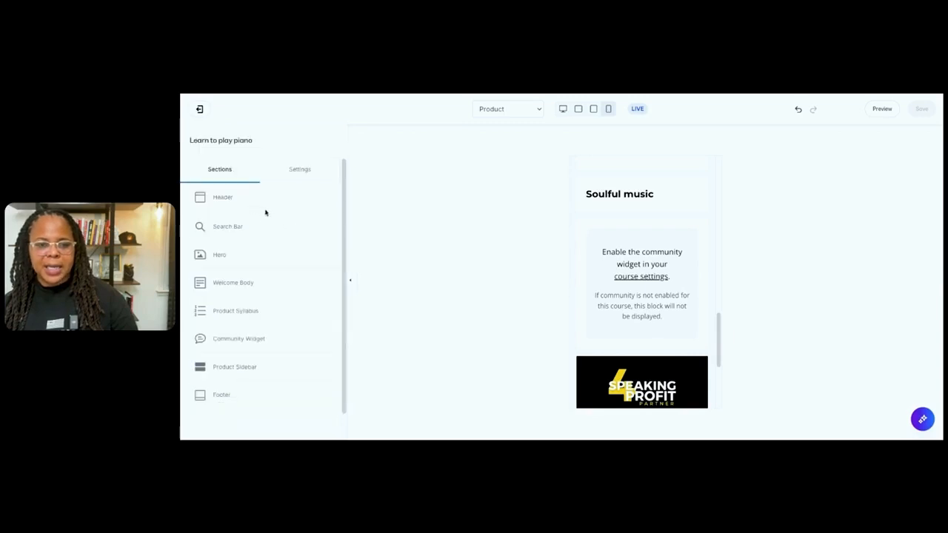
Glance at the empty Announcements page, then switch the editor to the Categories page
click(541, 113)
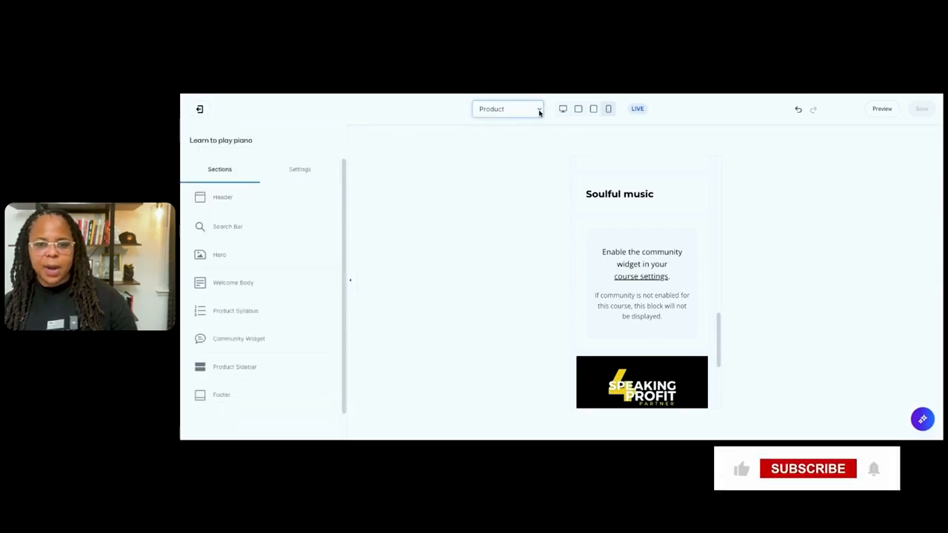
click(511, 125)
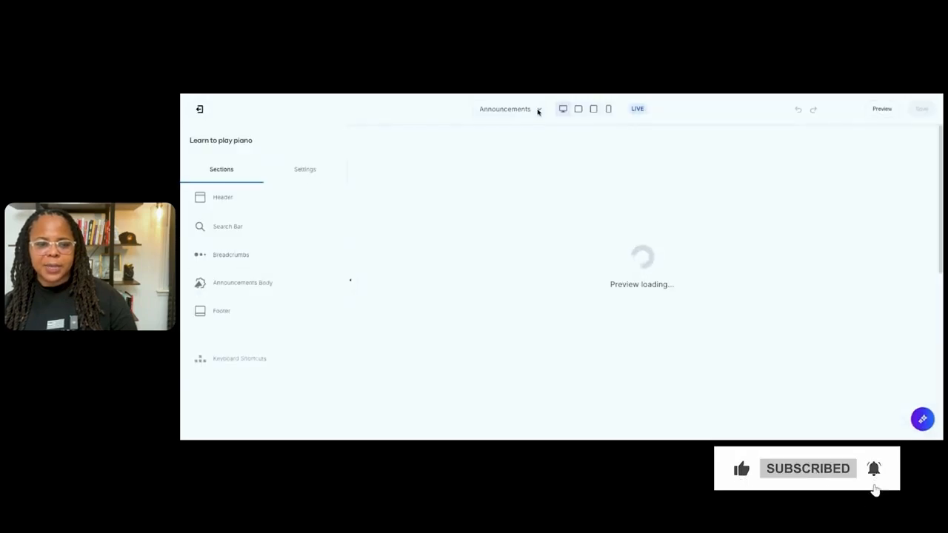
click(542, 109)
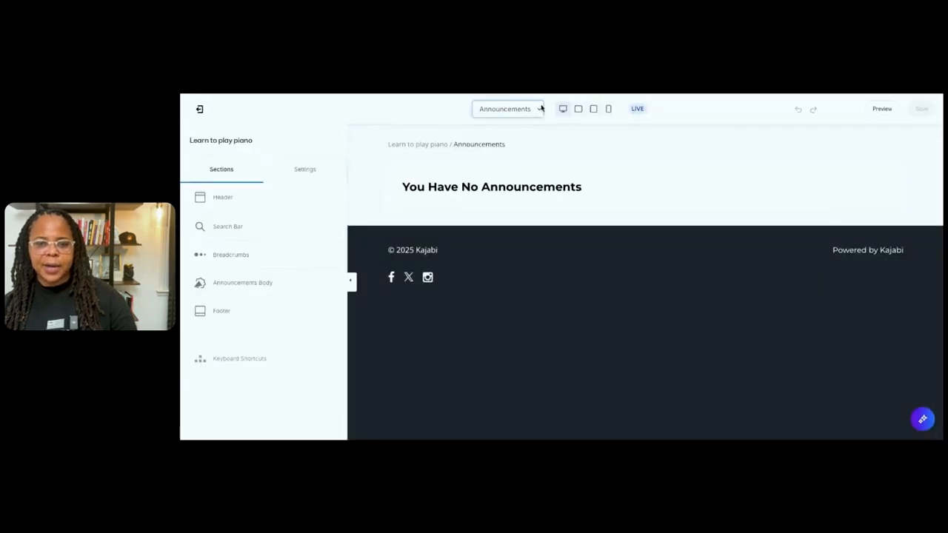
click(557, 205)
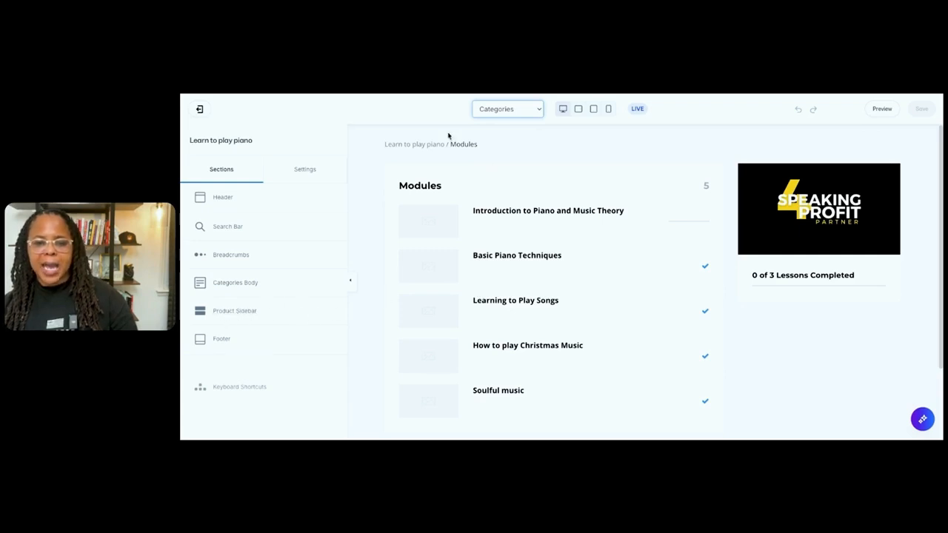
Add an Instructor block to the product sidebar and edit its heading text
click(257, 311)
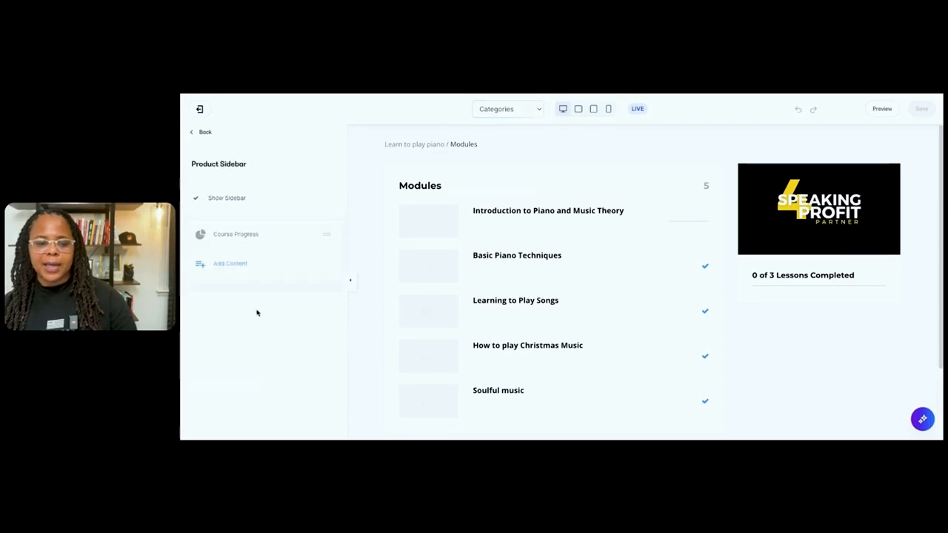
click(223, 264)
click(300, 259)
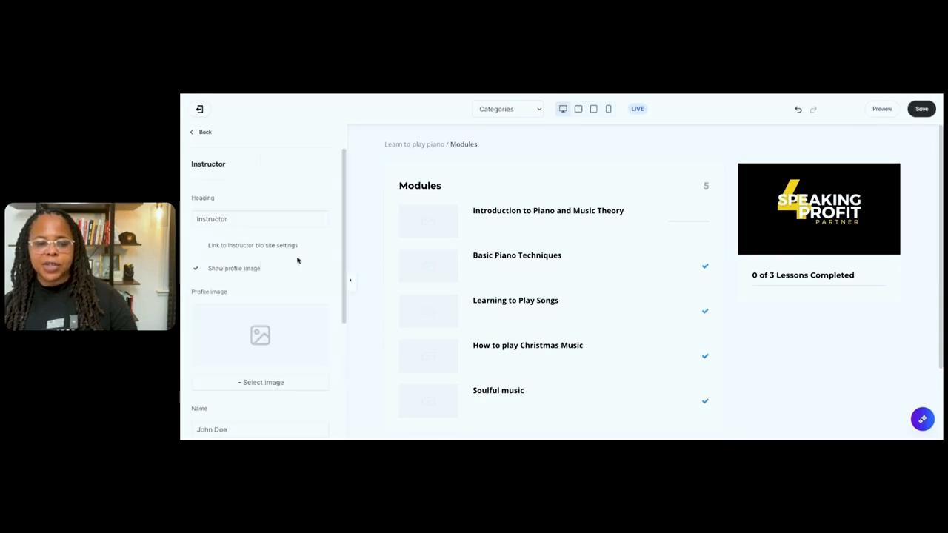
scroll(270, 279, down, 1)
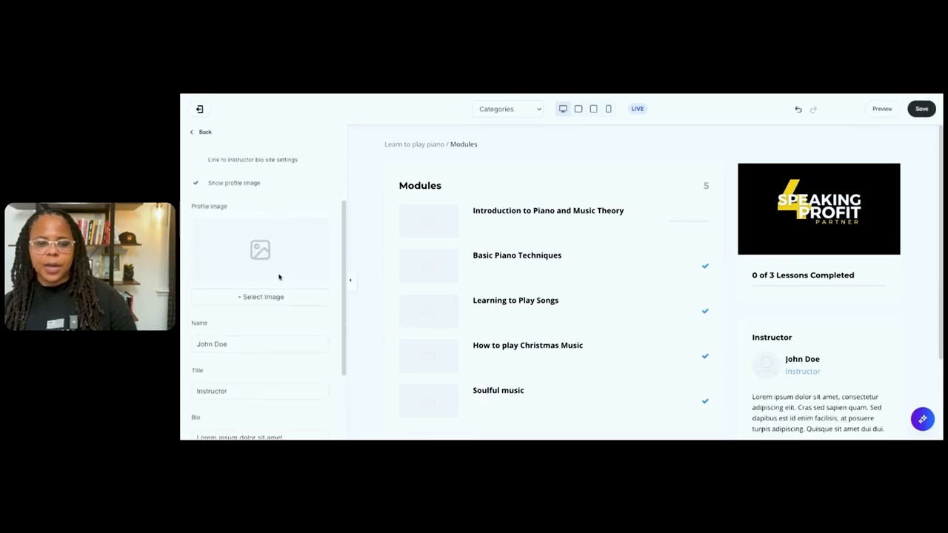
scroll(281, 249, up, 1)
click(246, 218)
text(- Evolve Benton)
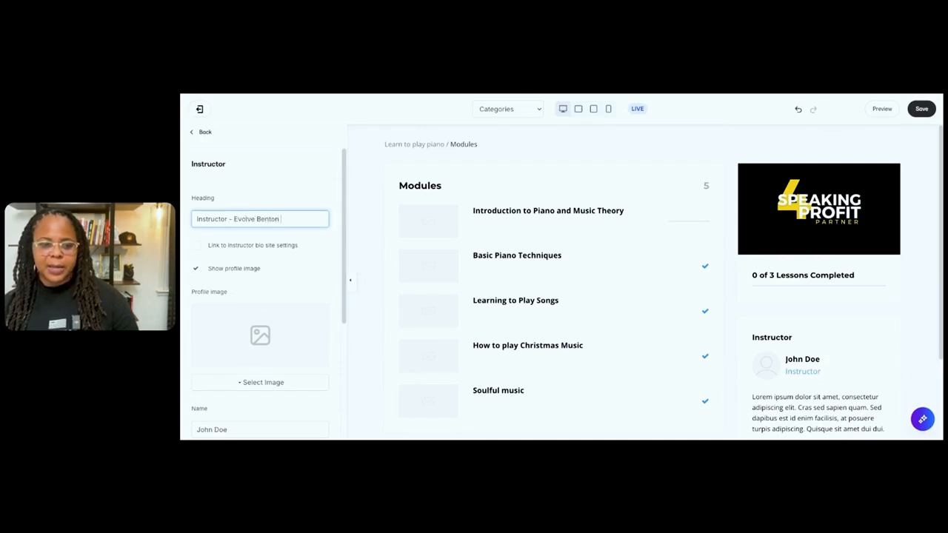
scroll(258, 271, down, 1)
Set the instructor's profile image to a portrait photo from recently used images
click(310, 312)
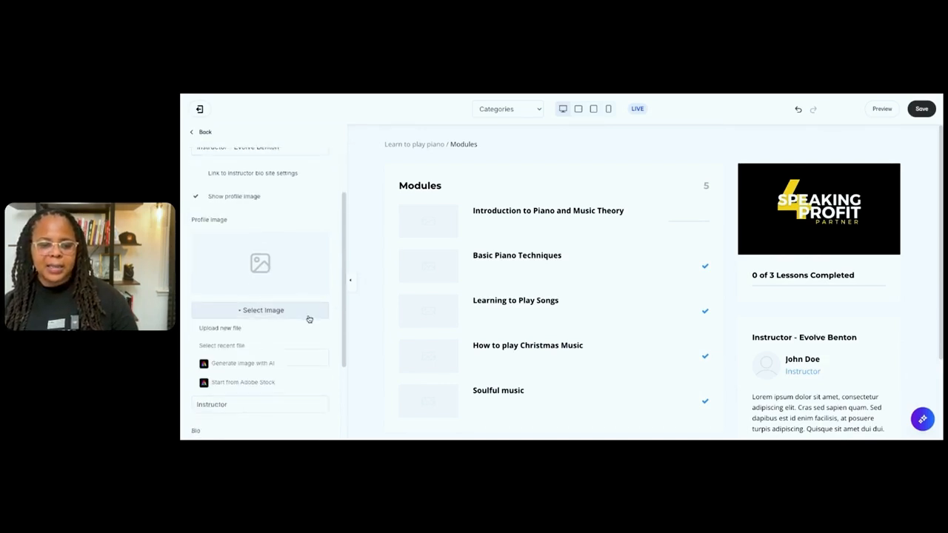
click(259, 333)
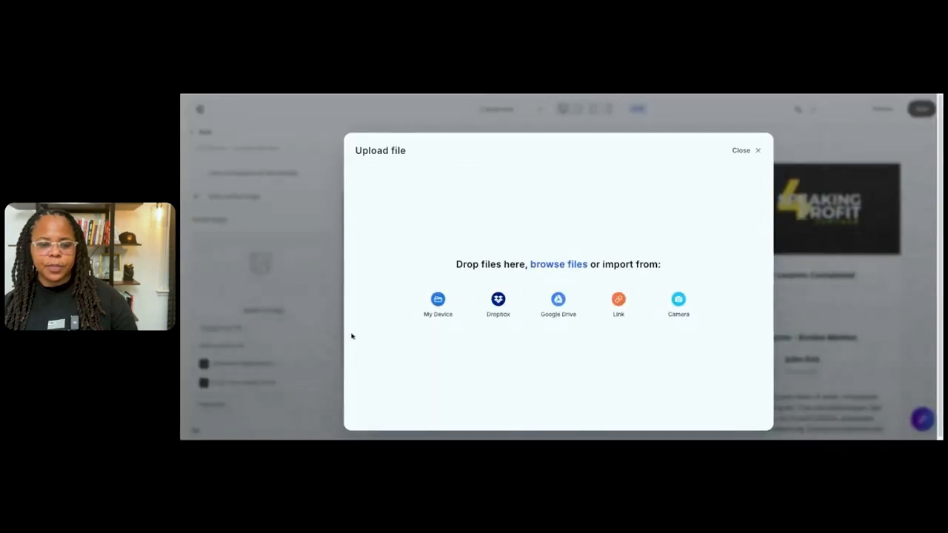
click(742, 150)
click(243, 310)
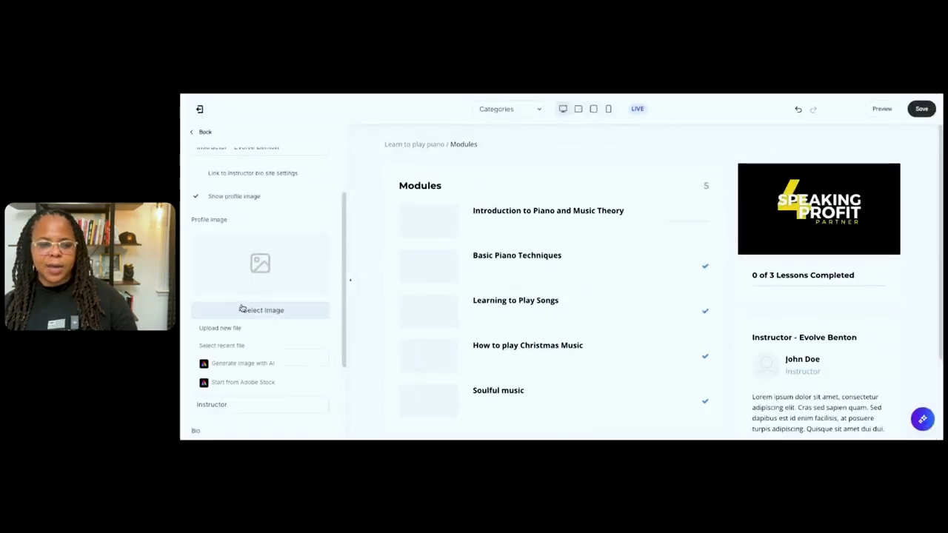
click(250, 349)
scroll(503, 306, down, 3)
scroll(503, 306, down, 5)
click(603, 263)
click(769, 166)
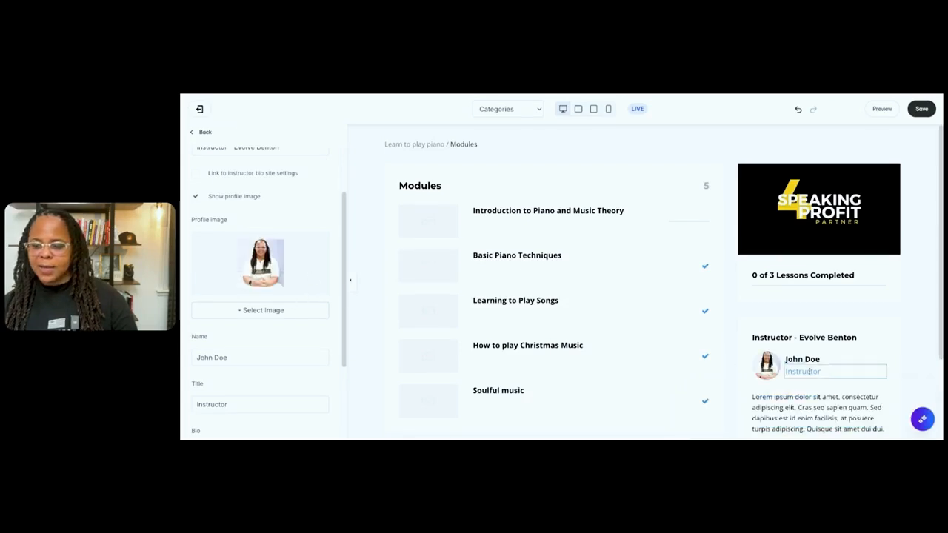
Clear the placeholder bio, replace the placeholder name John Doe with the instructor's name, and save
scroll(809, 372, down, 2)
click(837, 359)
drag(279, 375, 199, 318)
key(BackSpace)
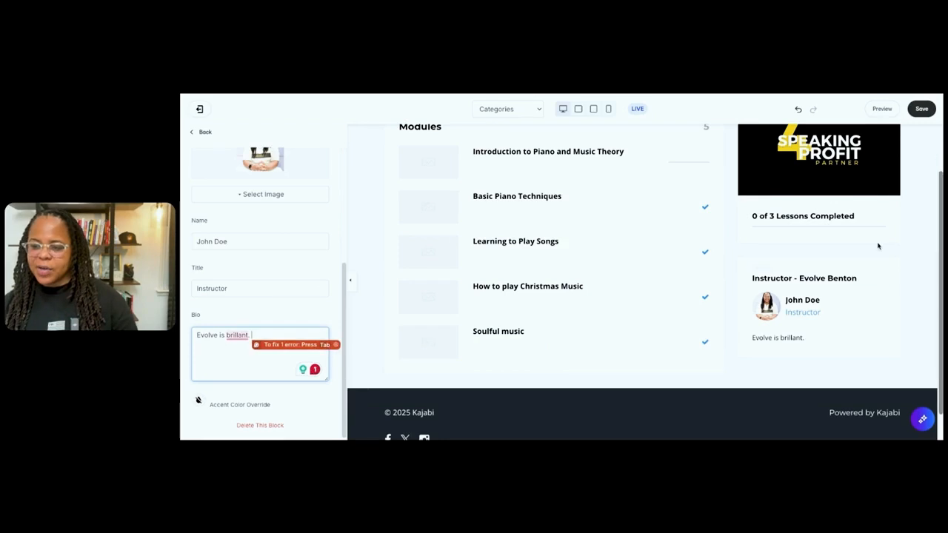
click(921, 112)
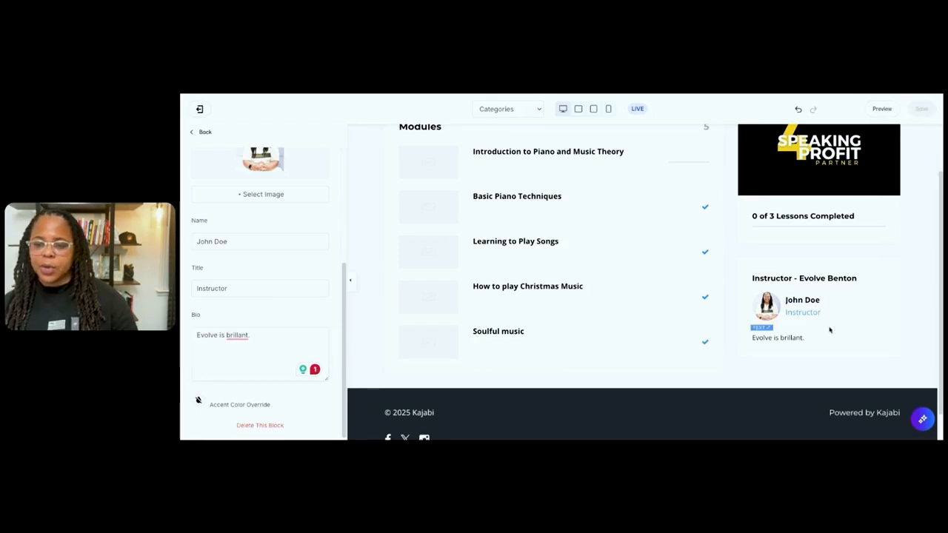
drag(230, 247, 186, 242)
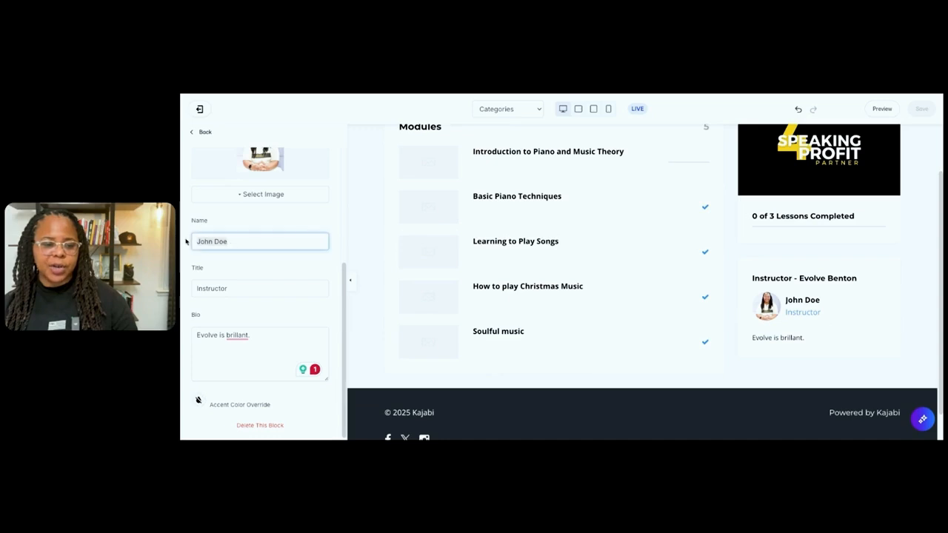
text(Evolve Benton)
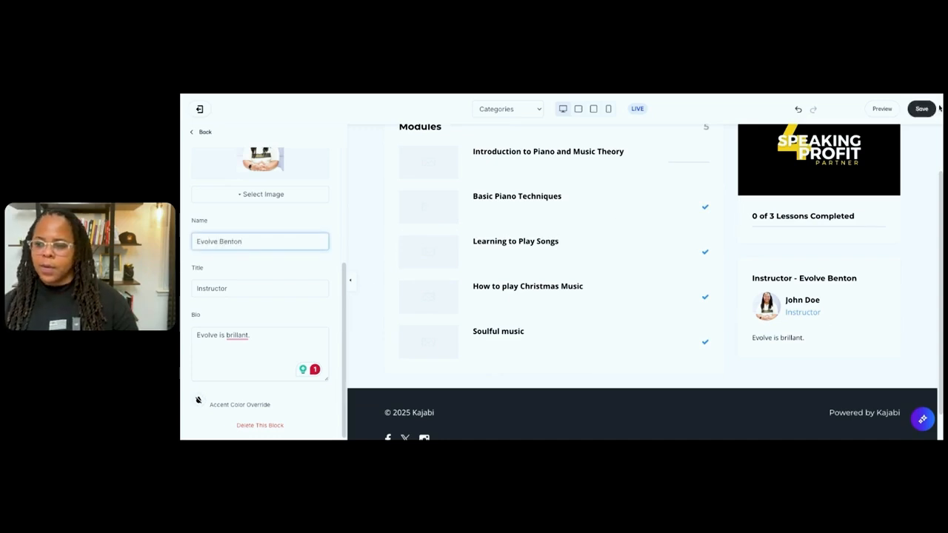
click(935, 109)
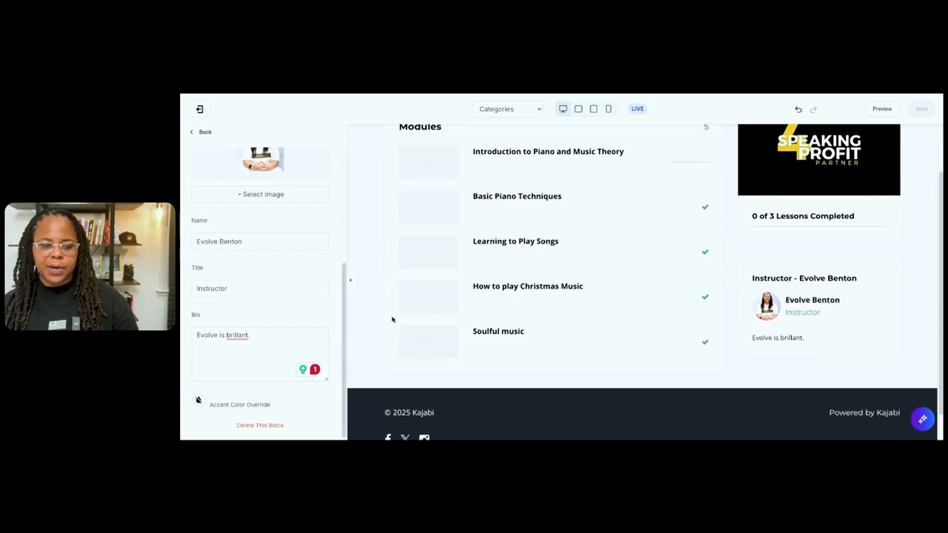
Correct the bio's misspelling to 'brilliant', save the block, and return to the sidebar block list
click(240, 335)
click(264, 359)
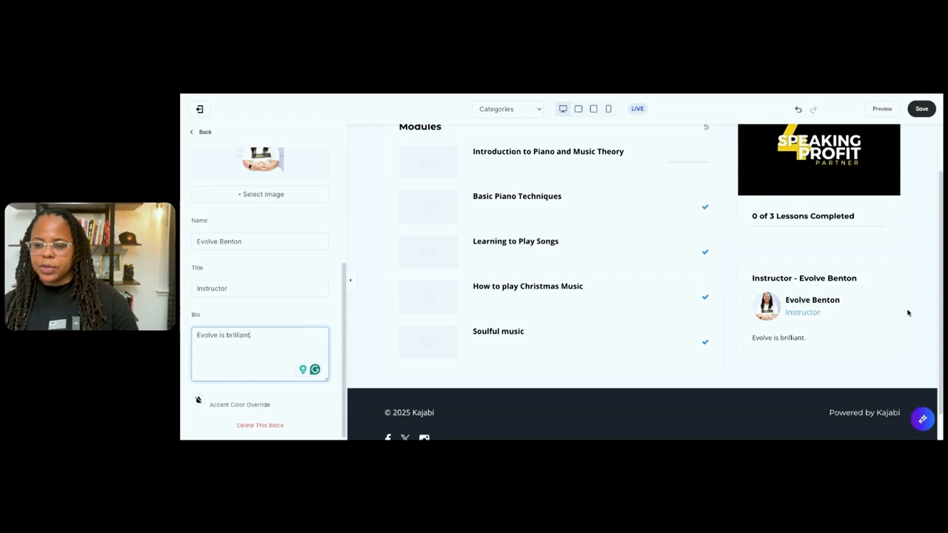
scroll(910, 313, up, 1)
scroll(909, 313, down, 2)
click(814, 318)
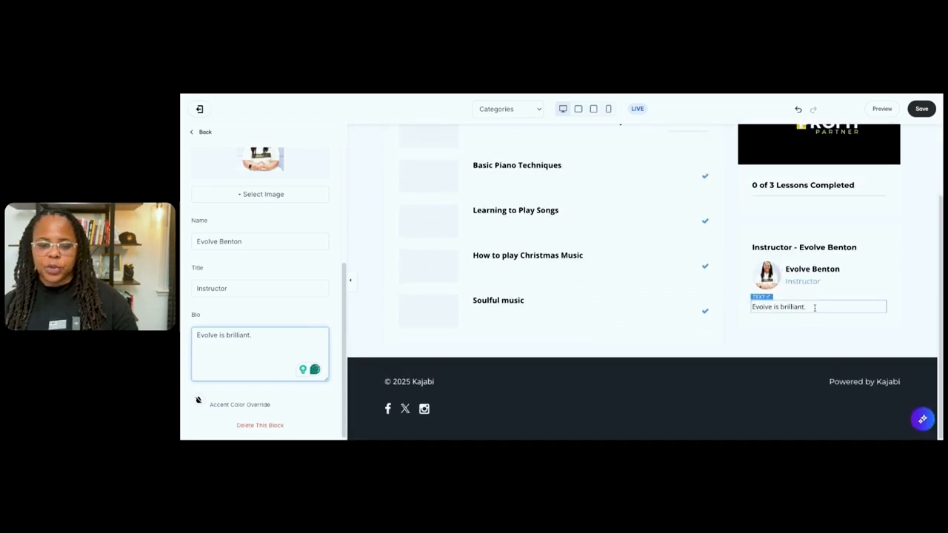
scroll(816, 305, up, 1)
scroll(835, 305, up, 1)
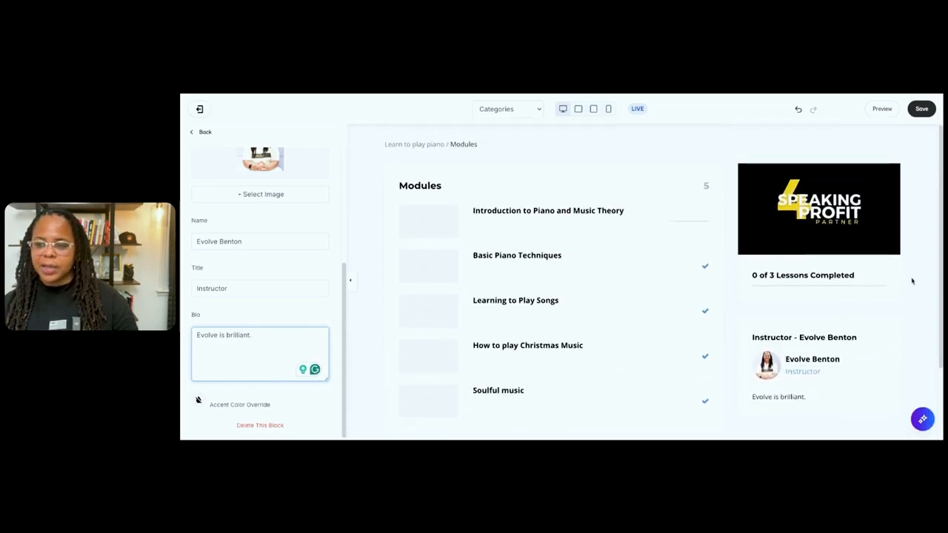
scroll(914, 282, down, 1)
click(923, 110)
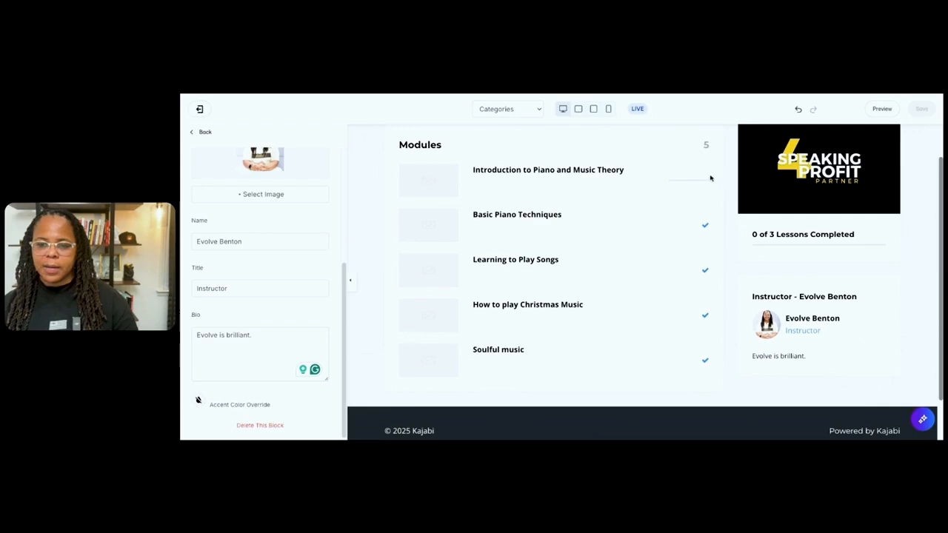
click(206, 133)
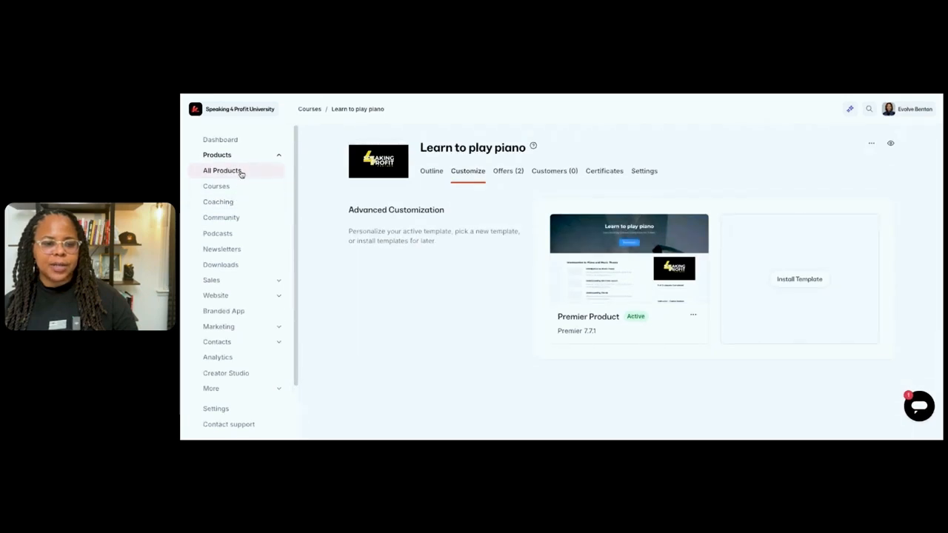
Expand the Sales section in the left navigation
click(238, 281)
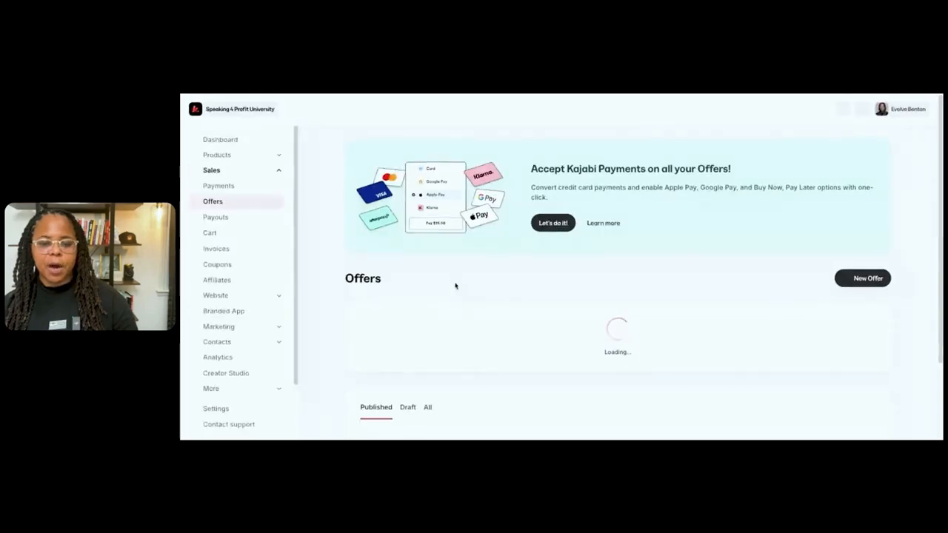
Review the Learn to play piano offer and its included course, then open its checkout editor
scroll(452, 289, down, 4)
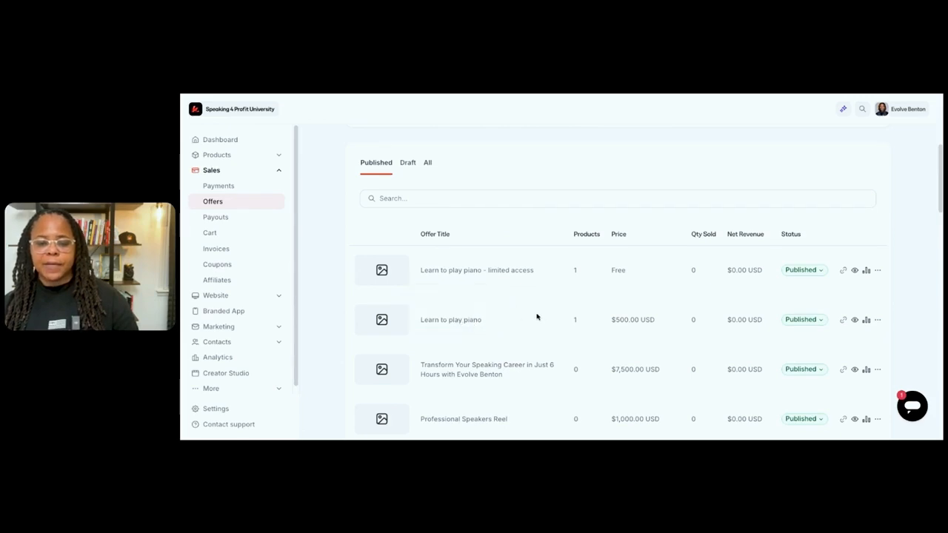
click(511, 323)
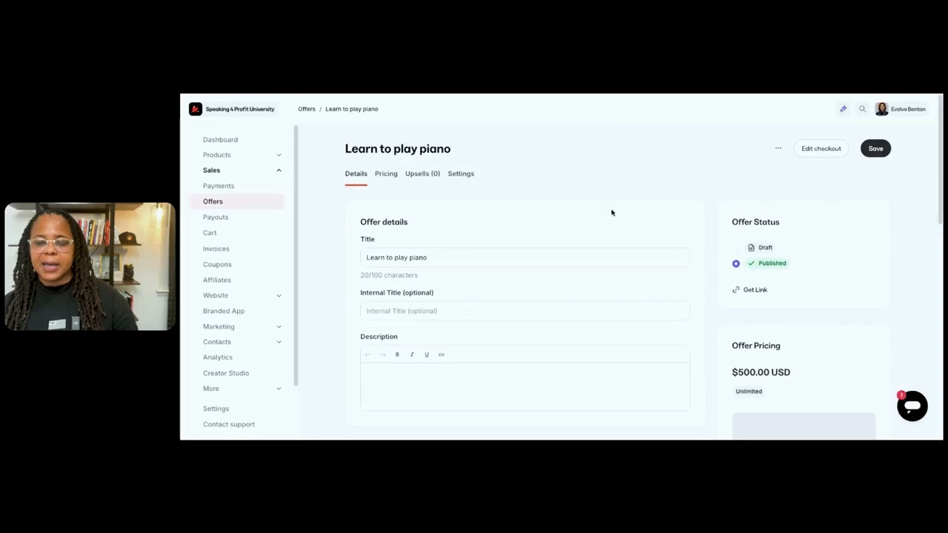
scroll(652, 199, down, 5)
scroll(649, 197, up, 1)
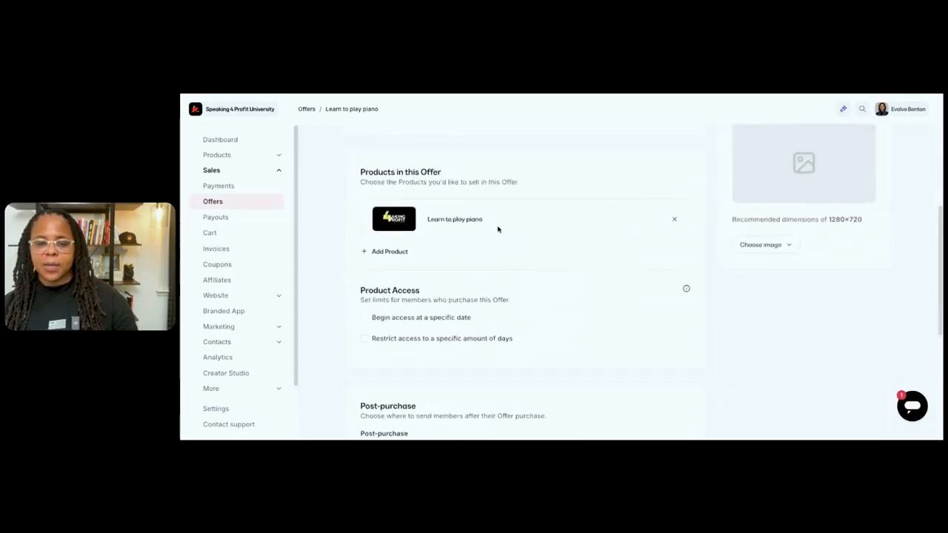
scroll(504, 234, up, 4)
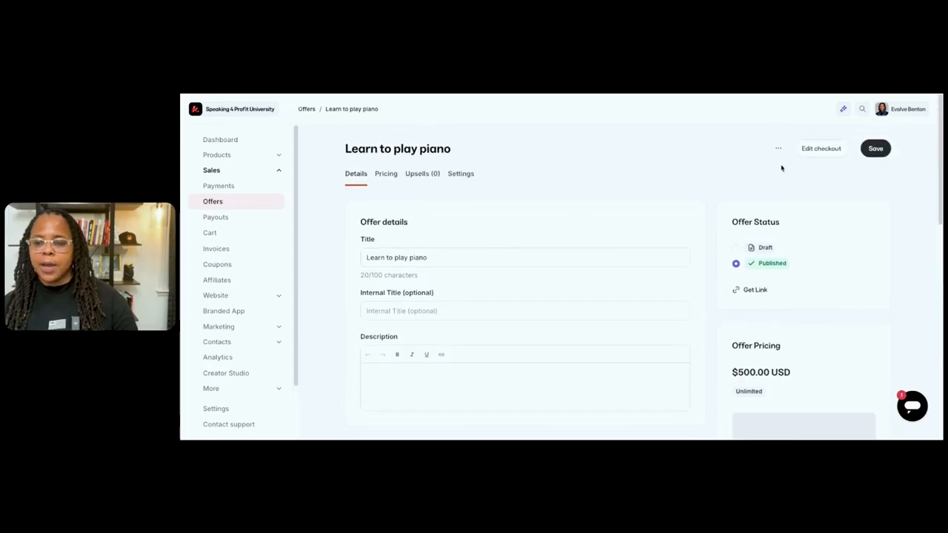
click(817, 149)
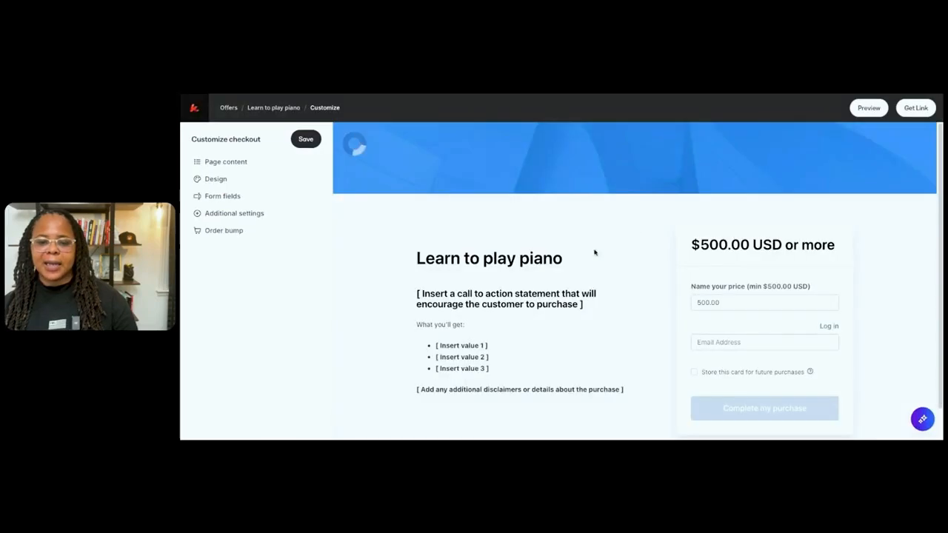
scroll(537, 285, down, 1)
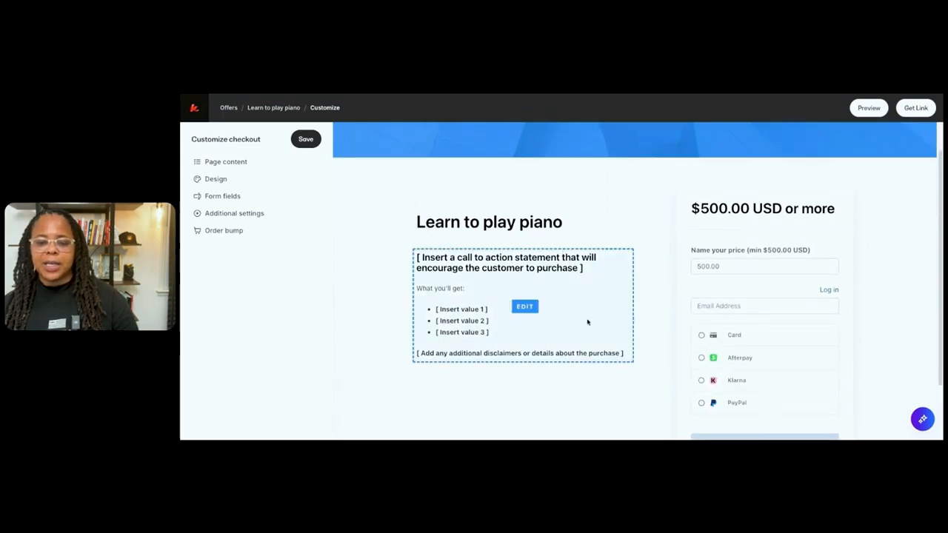
scroll(587, 312, down, 2)
scroll(586, 311, up, 3)
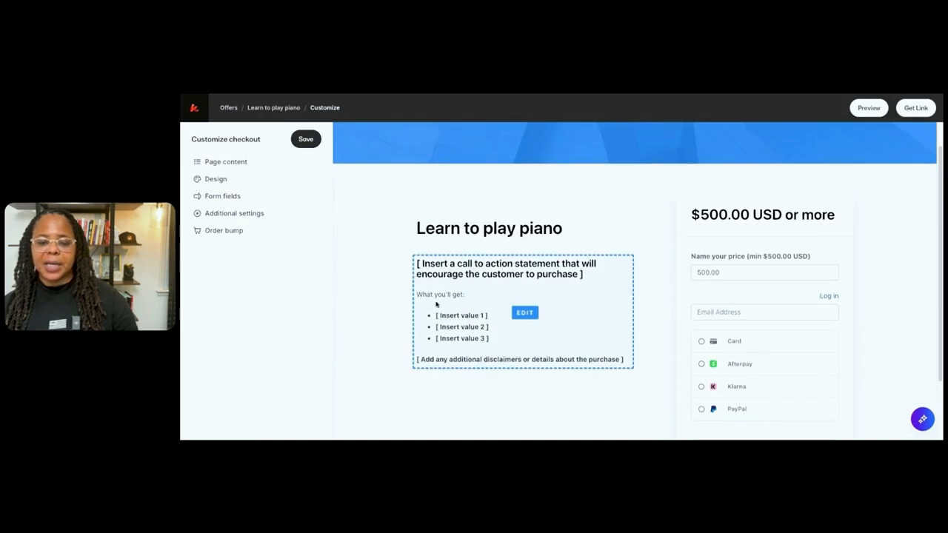
scroll(582, 338, down, 2)
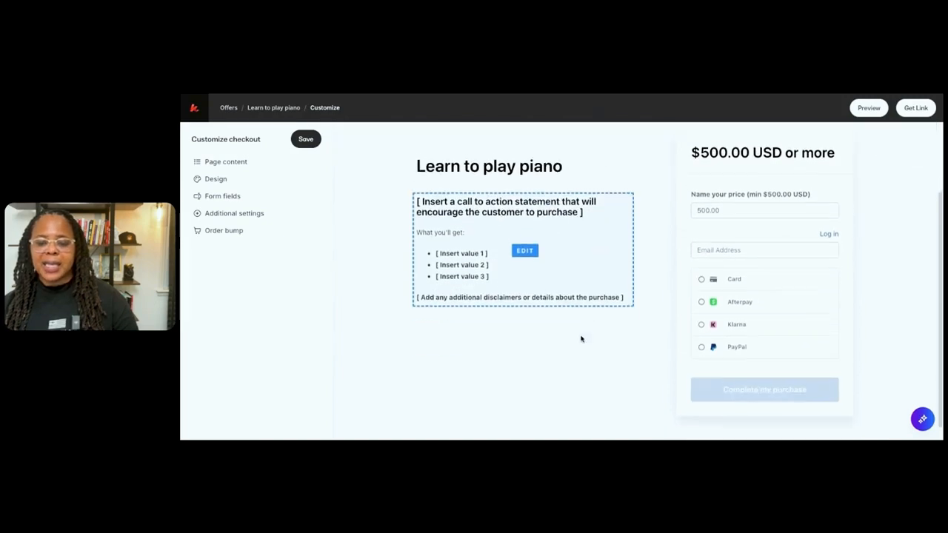
scroll(582, 335, up, 3)
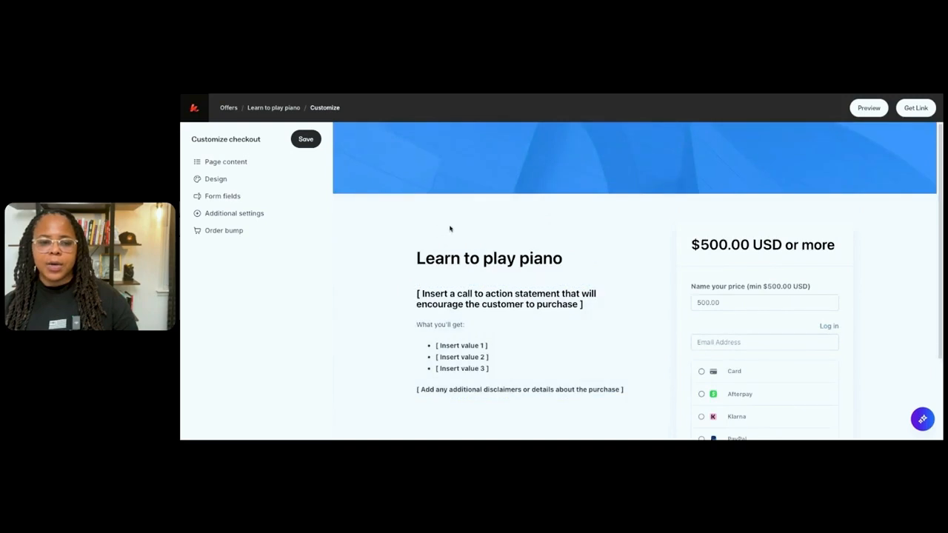
click(307, 140)
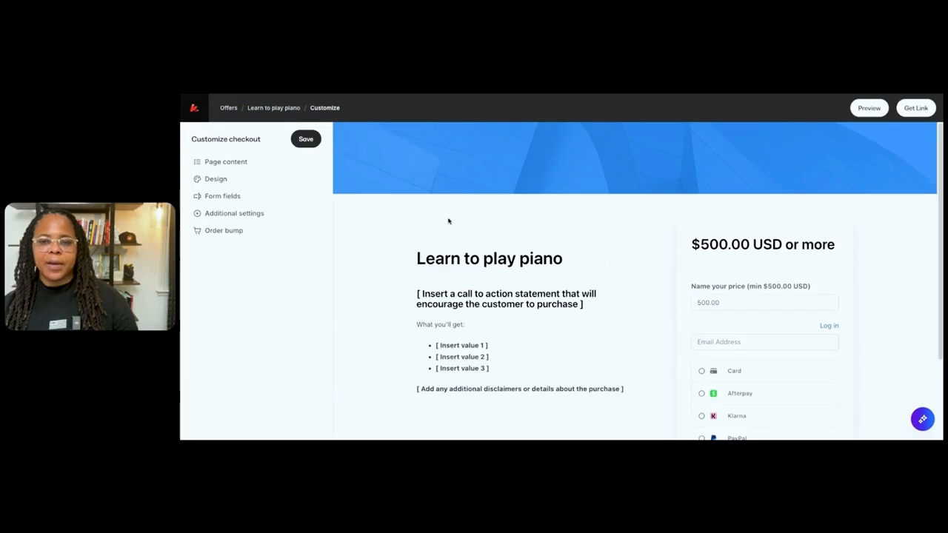
click(196, 109)
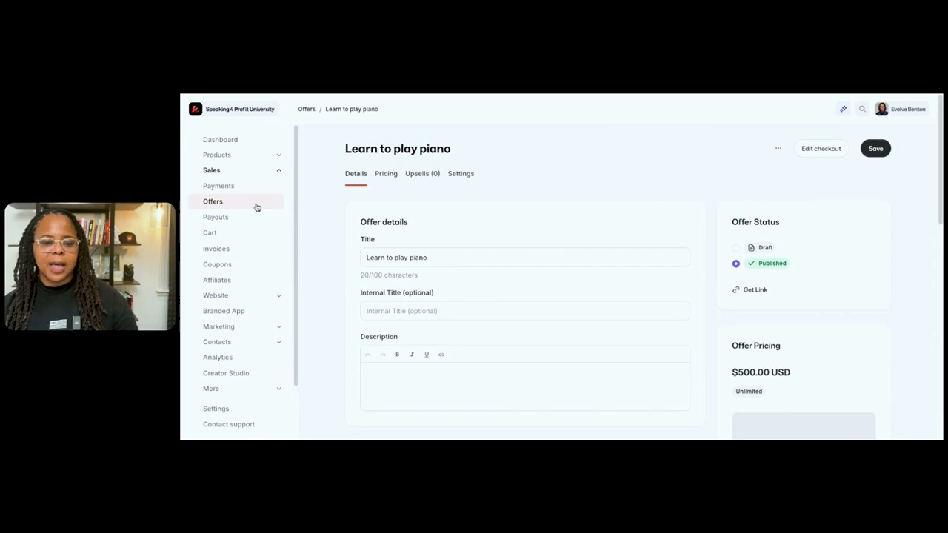
Open Expert Services from the Dashboard's Products and More navigation sections
click(234, 140)
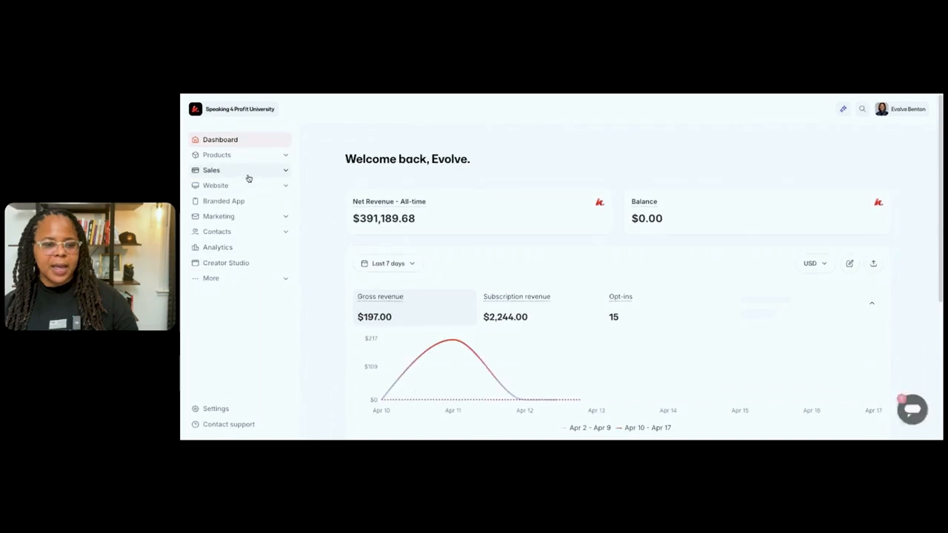
click(262, 156)
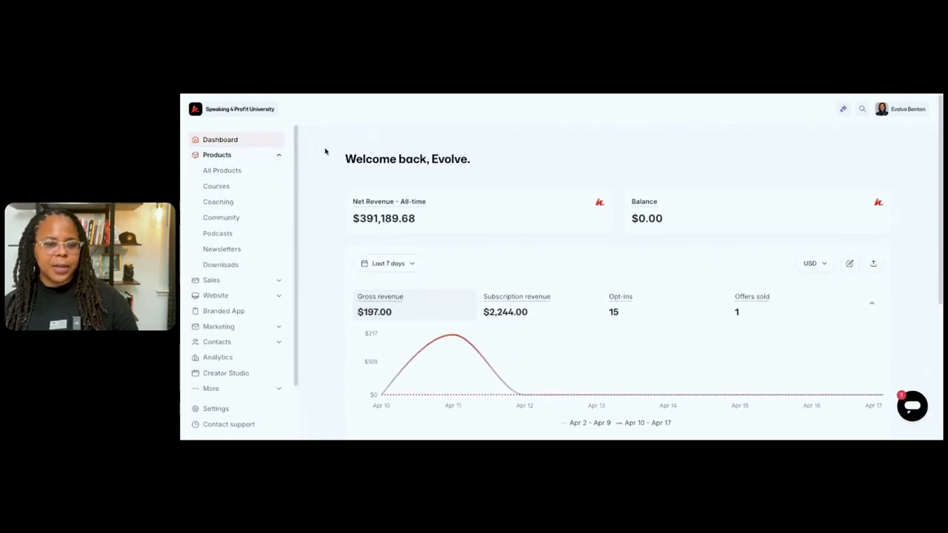
scroll(230, 355, down, 1)
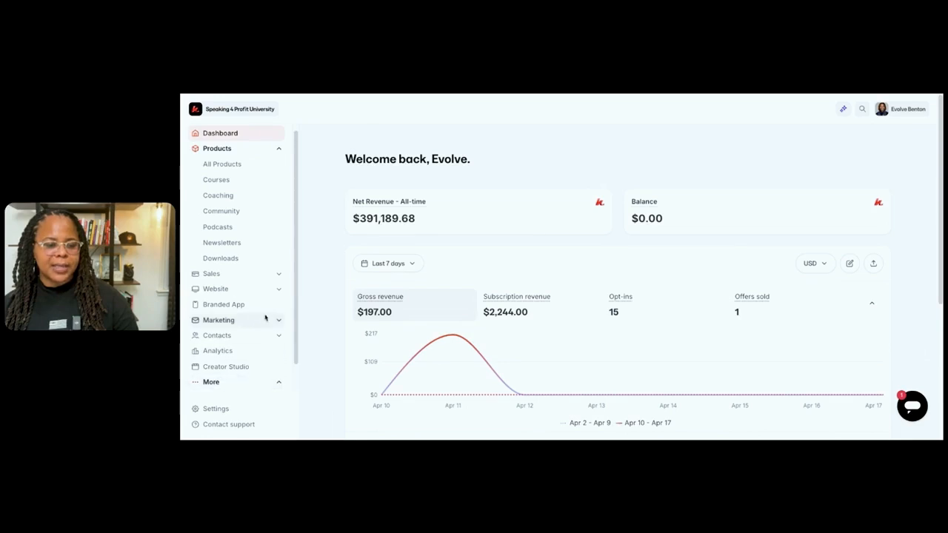
click(234, 382)
scroll(234, 383, down, 1)
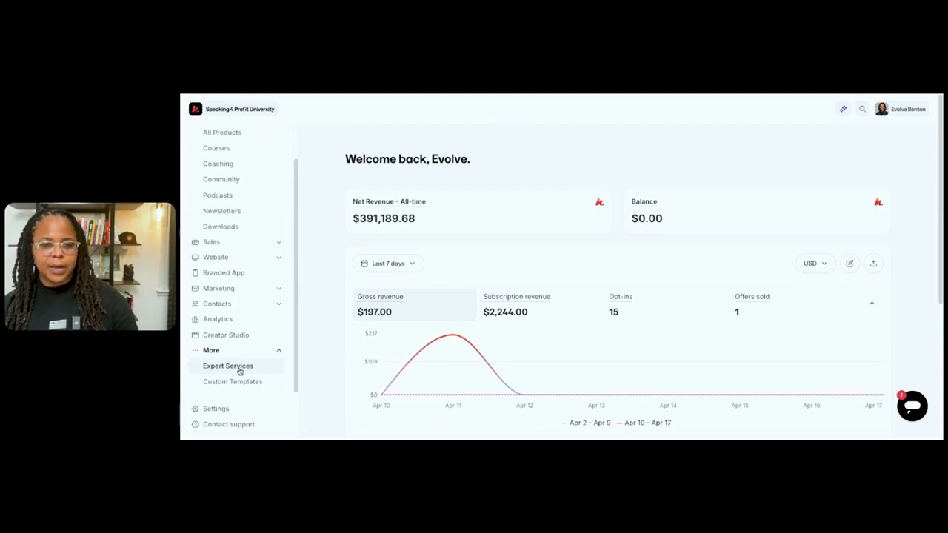
click(238, 368)
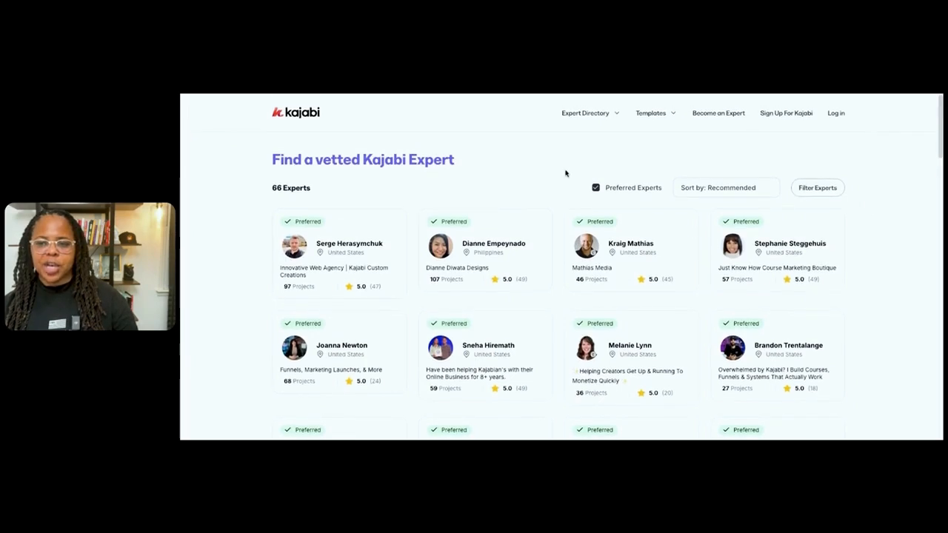
Switch to Templates > Product Templates and scroll through the 44 product designs
click(601, 115)
click(600, 116)
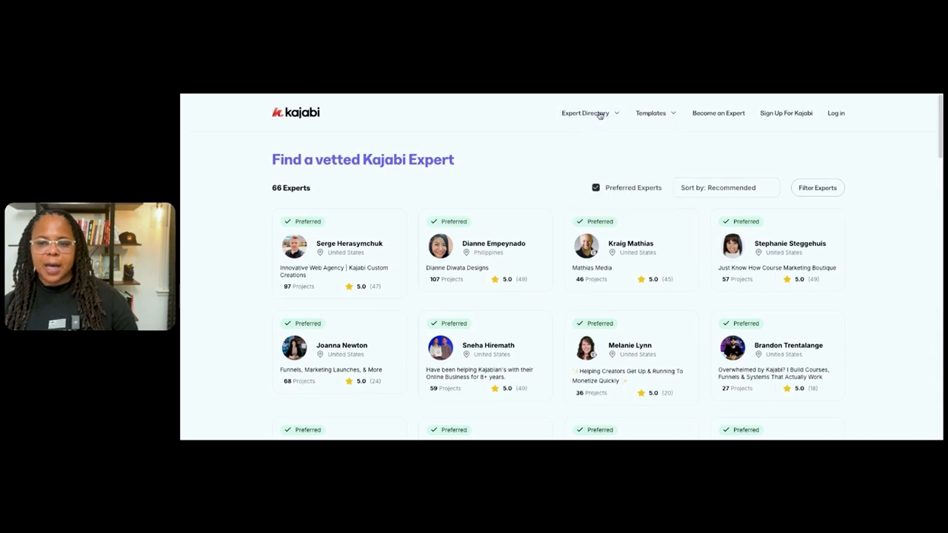
click(658, 115)
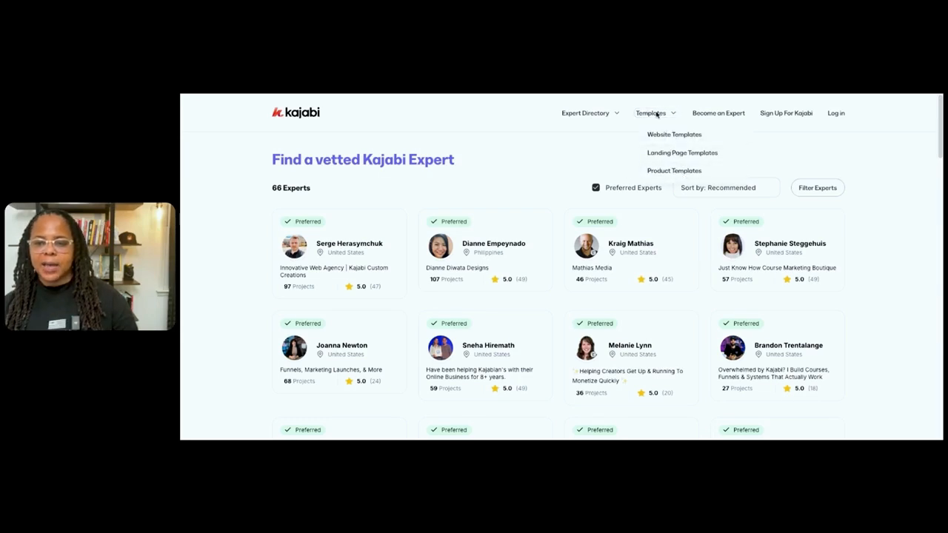
click(674, 172)
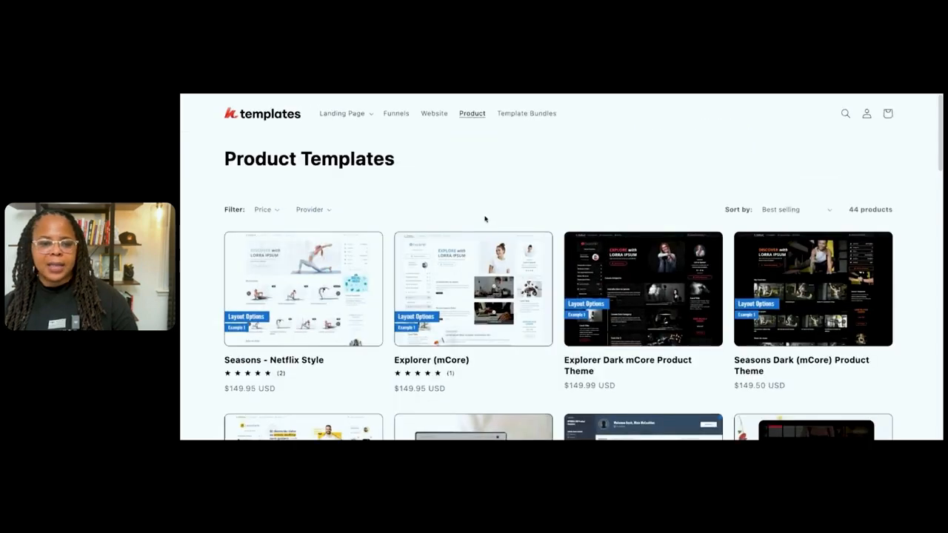
scroll(486, 220, down, 2)
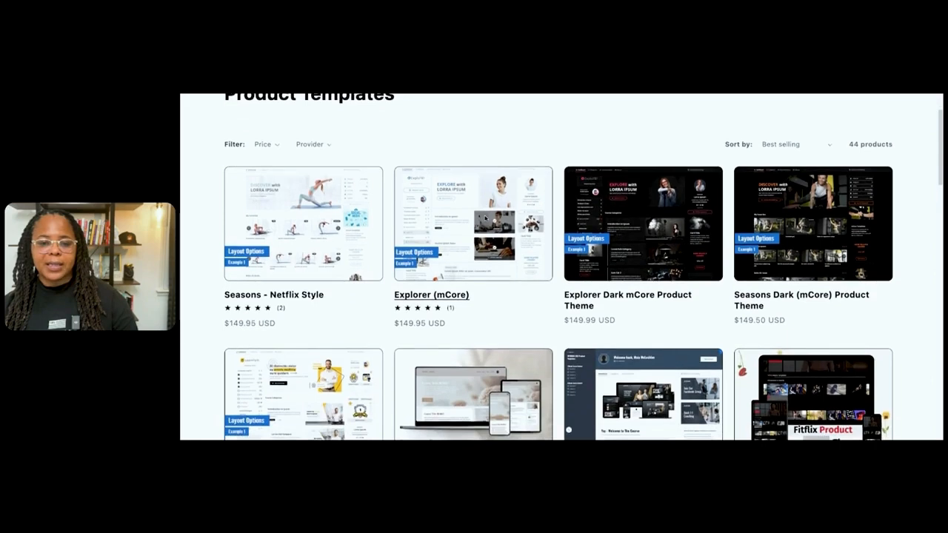
scroll(445, 312, down, 4)
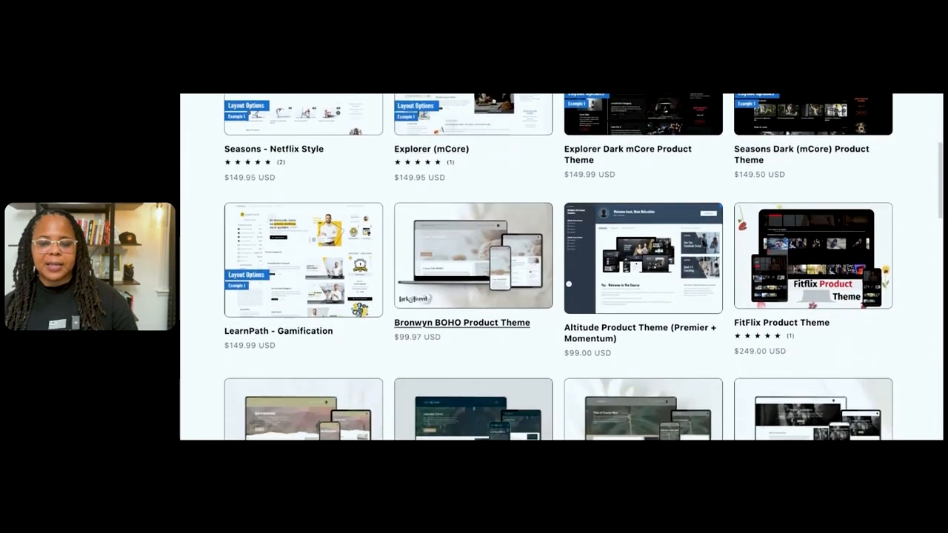
scroll(474, 297, down, 5)
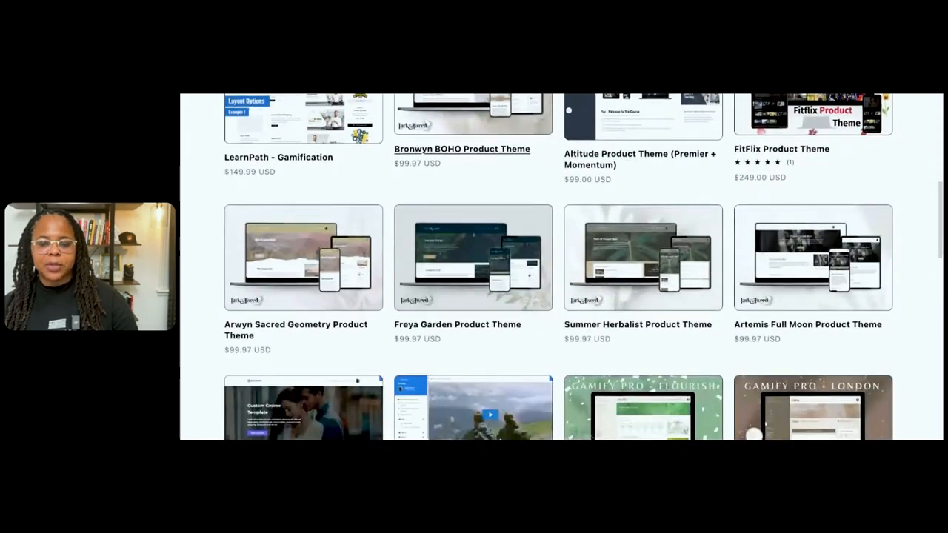
scroll(555, 267, down, 7)
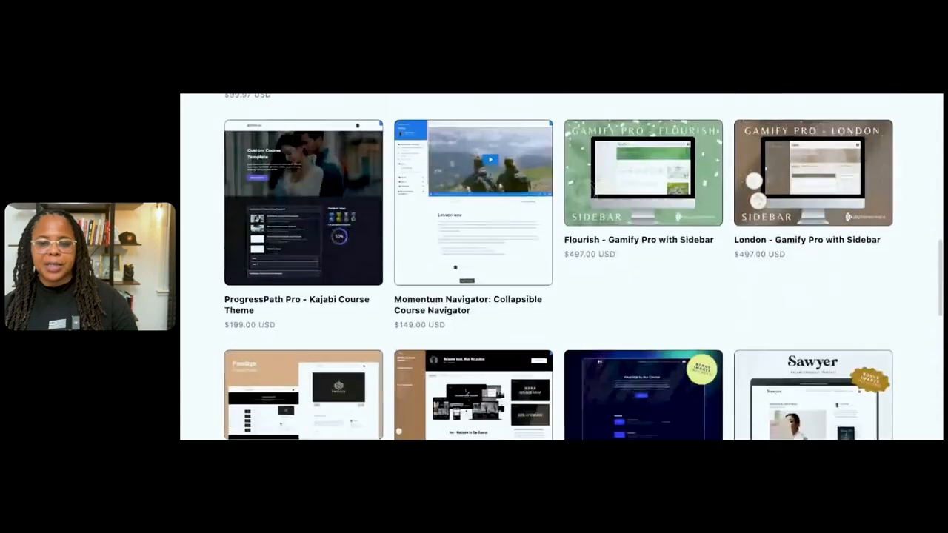
scroll(563, 267, down, 8)
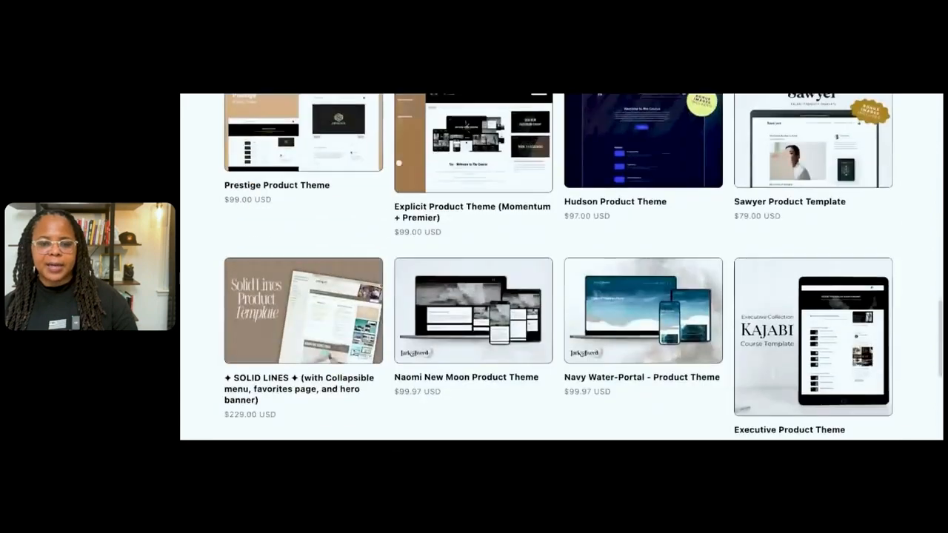
scroll(563, 267, down, 8)
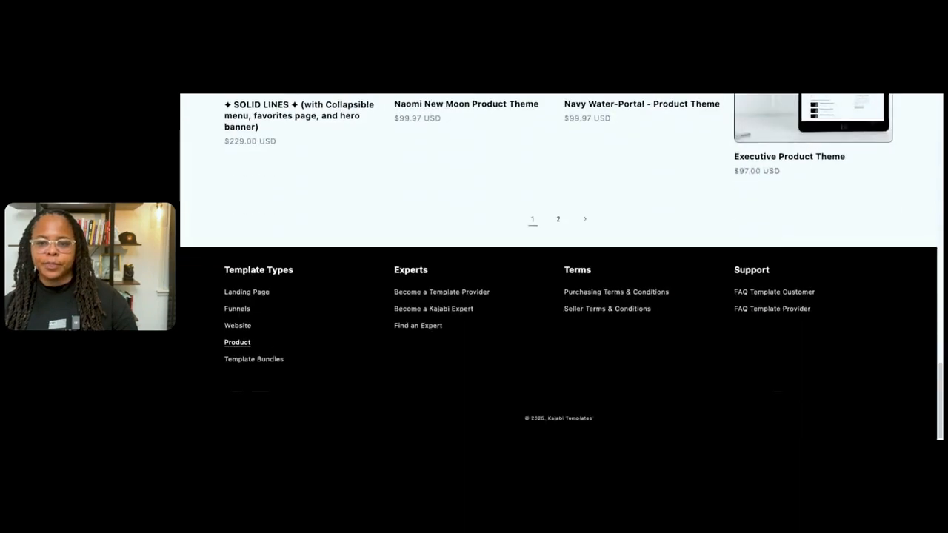
scroll(548, 193, up, 20)
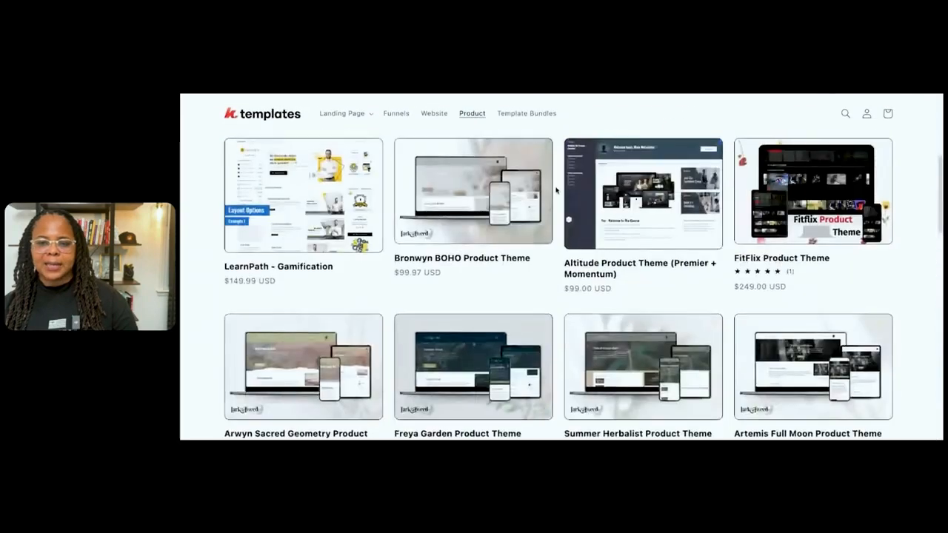